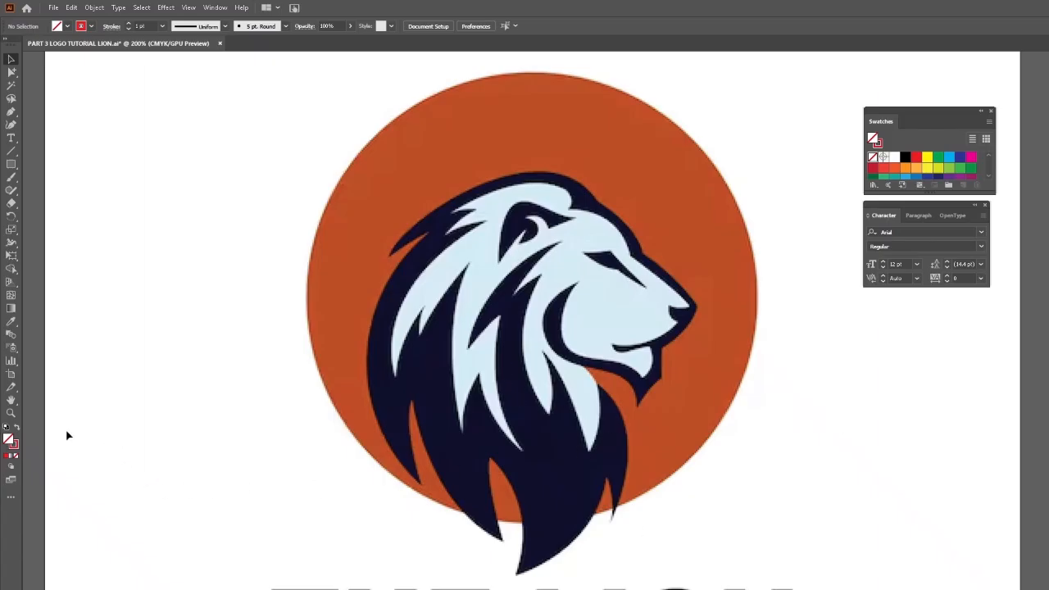
Shift the lion logo reference image slightly down and to the left on the artboard.
{"action": "left_click", "coordinate": [11, 412]}
{"action": "left_click", "coordinate": [713, 424], "text": "alt"}
{"action": "left_click", "coordinate": [713, 424], "text": "alt"}
{"action": "left_click", "coordinate": [704, 425], "text": "alt"}
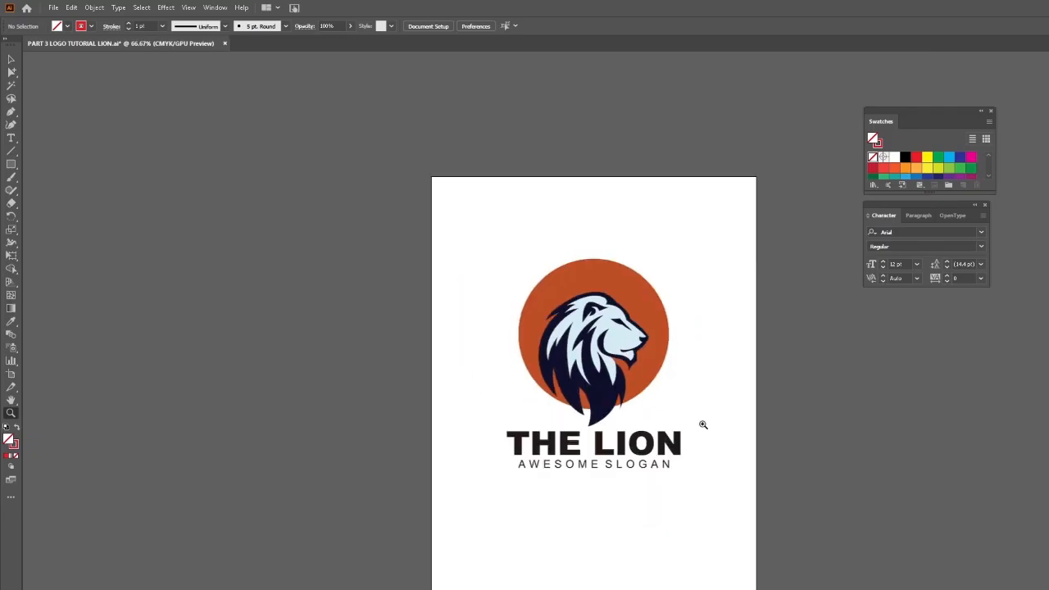
{"action": "left_click", "coordinate": [12, 59]}
{"action": "left_click", "coordinate": [653, 345]}
{"action": "mouse_move", "coordinate": [653, 345]}
{"action": "left_mouse_down"}
{"action": "mouse_move", "coordinate": [384, 361]}
{"action": "mouse_move", "coordinate": [652, 349]}
{"action": "left_mouse_up"}
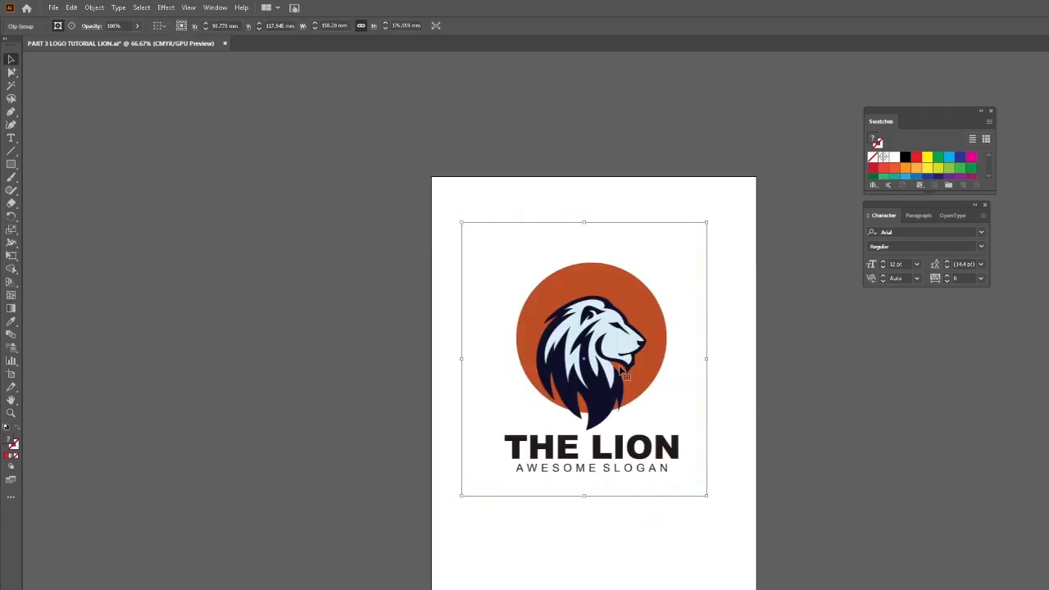
{"action": "left_click", "coordinate": [11, 412]}
{"action": "left_click", "coordinate": [570, 345]}
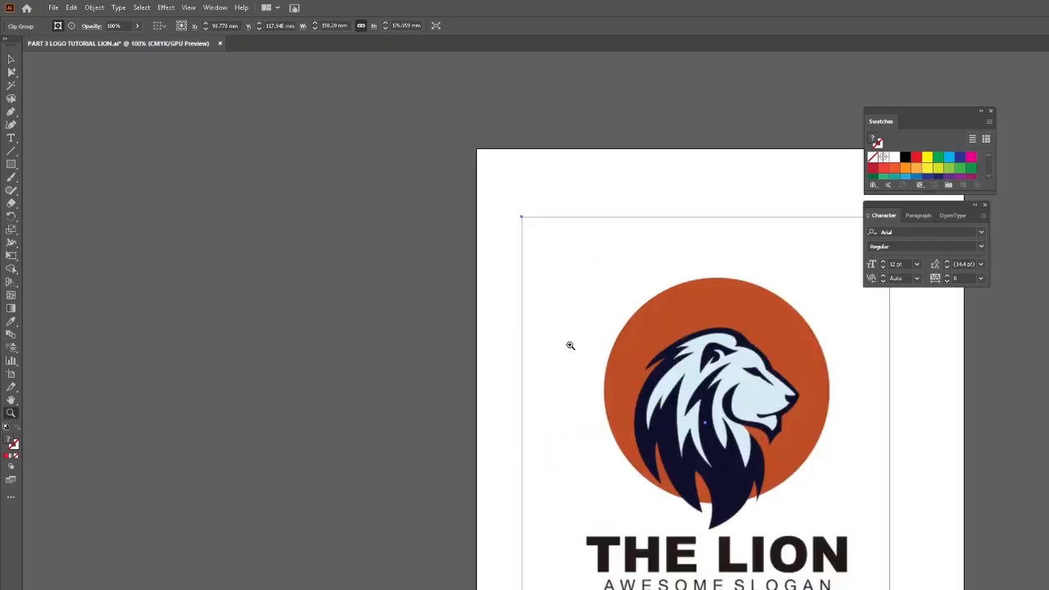
{"action": "left_click", "coordinate": [760, 390]}
{"action": "left_click", "coordinate": [707, 412], "text": "alt"}
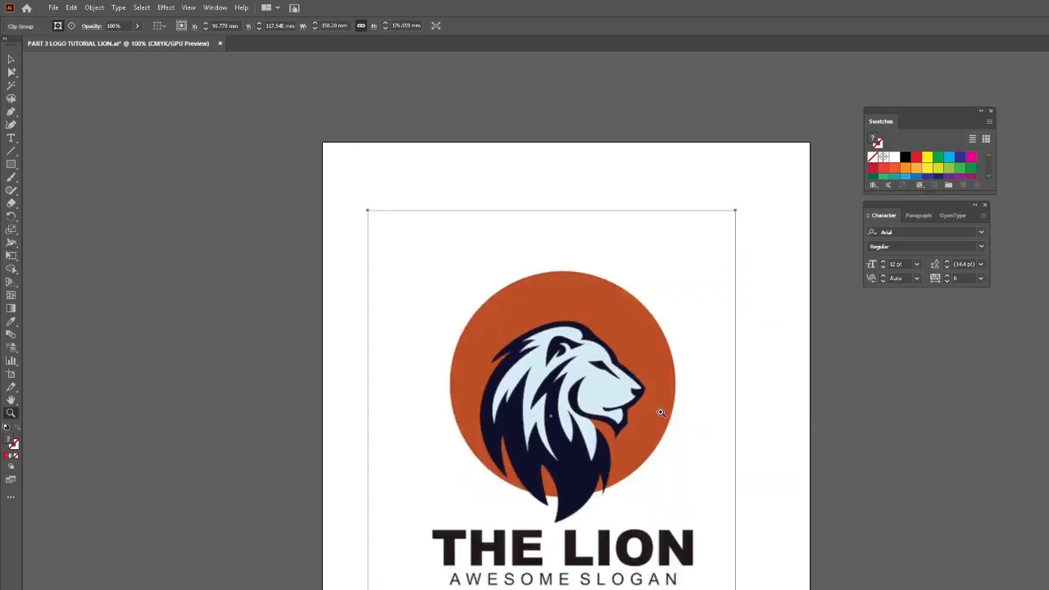
{"action": "left_click", "coordinate": [663, 414]}
{"action": "scroll", "coordinate": [642, 402], "scroll_direction": "down", "scroll_amount": 2}
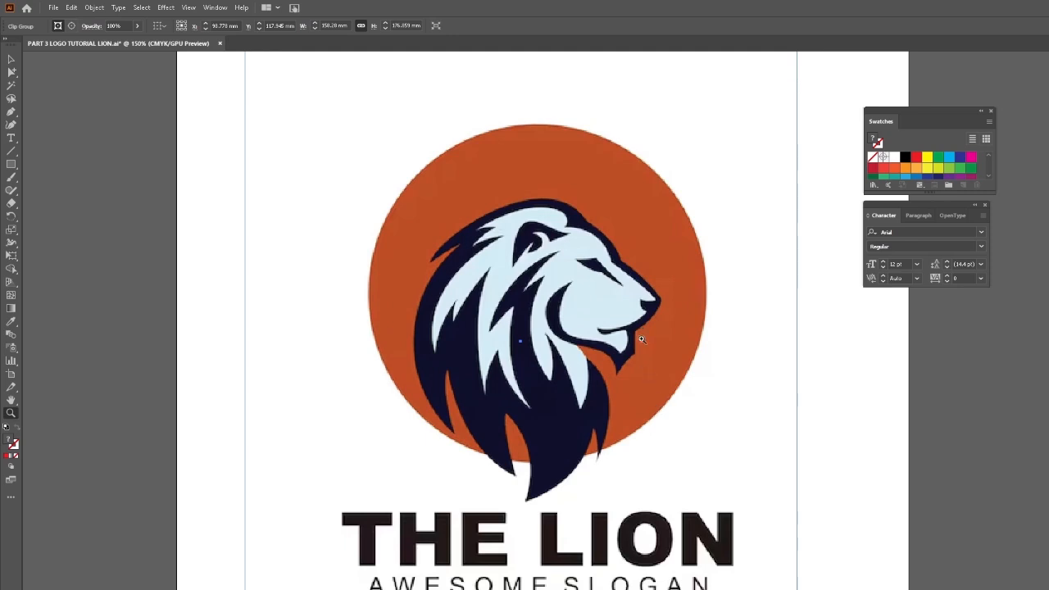
{"action": "left_click", "coordinate": [611, 321]}
{"action": "left_click", "coordinate": [9, 114]}
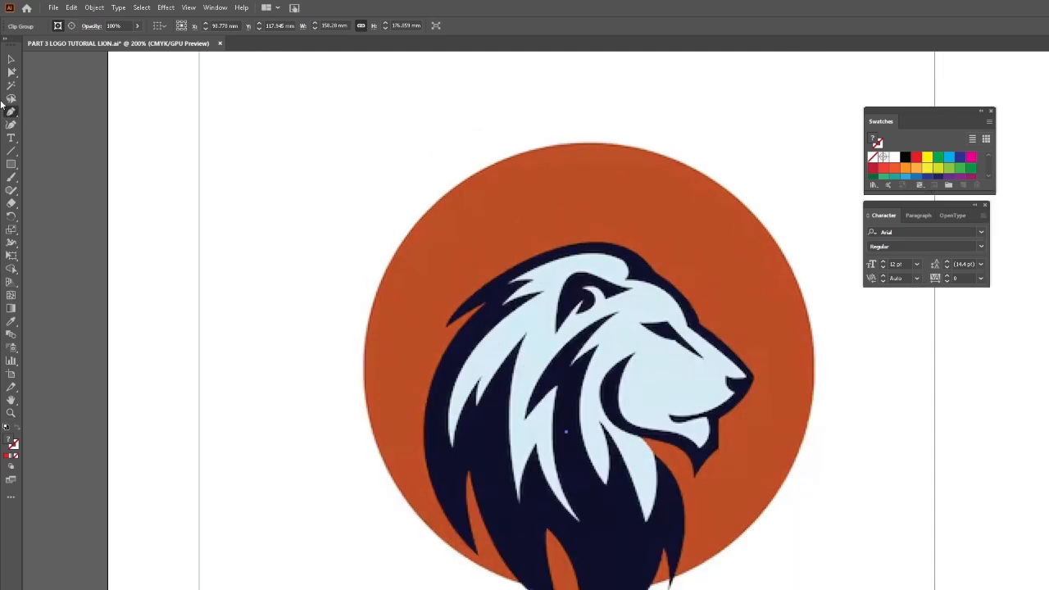
{"action": "left_click", "coordinate": [60, 99], "text": "ctrl"}
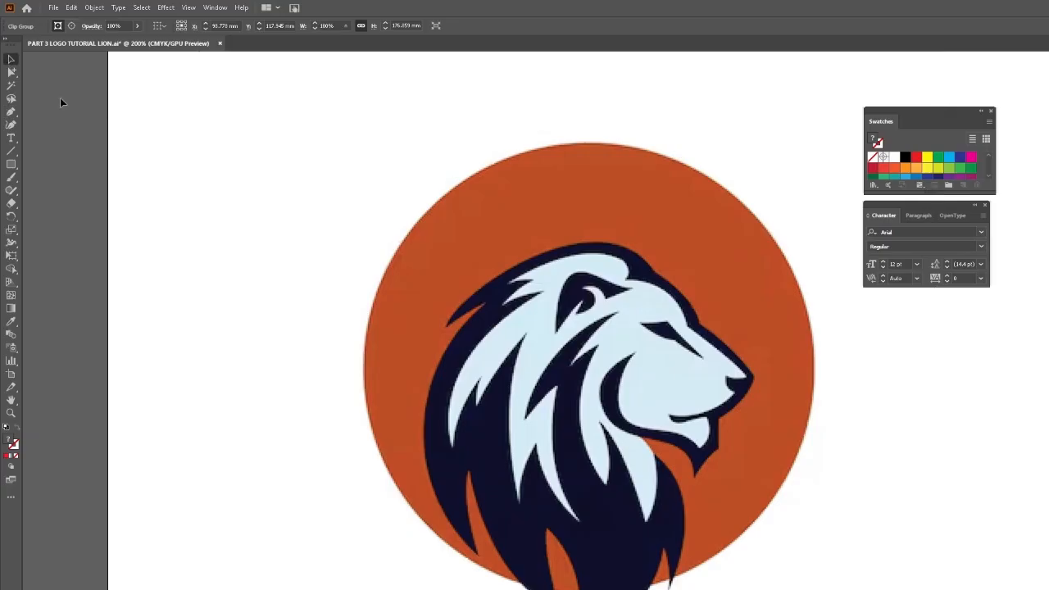
{"action": "left_click", "coordinate": [445, 325]}
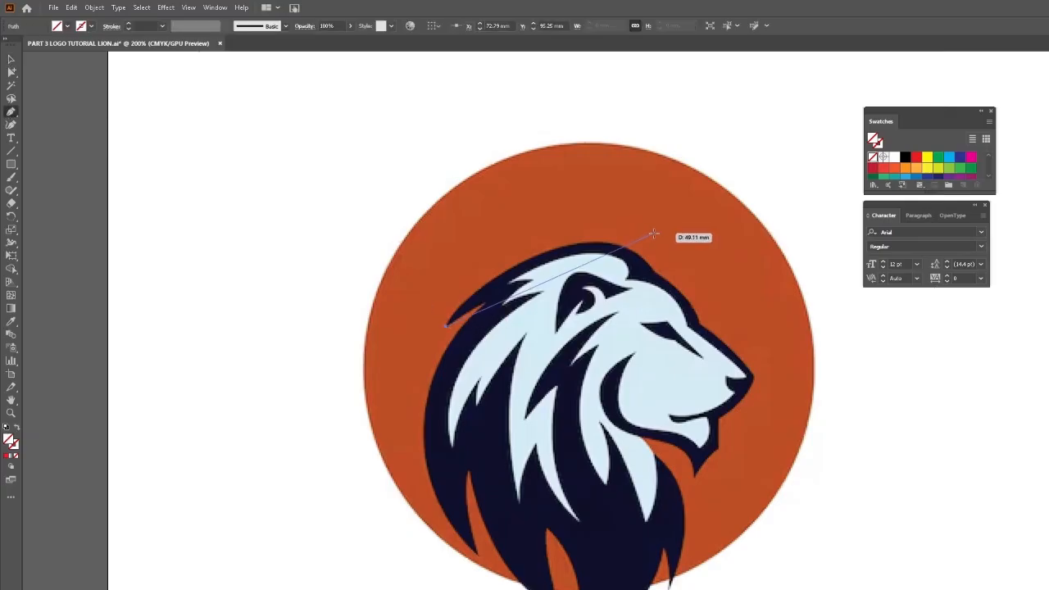
Lock the lion reference image in place so that it cannot be selected or moved.
{"action": "left_click", "coordinate": [11, 60]}
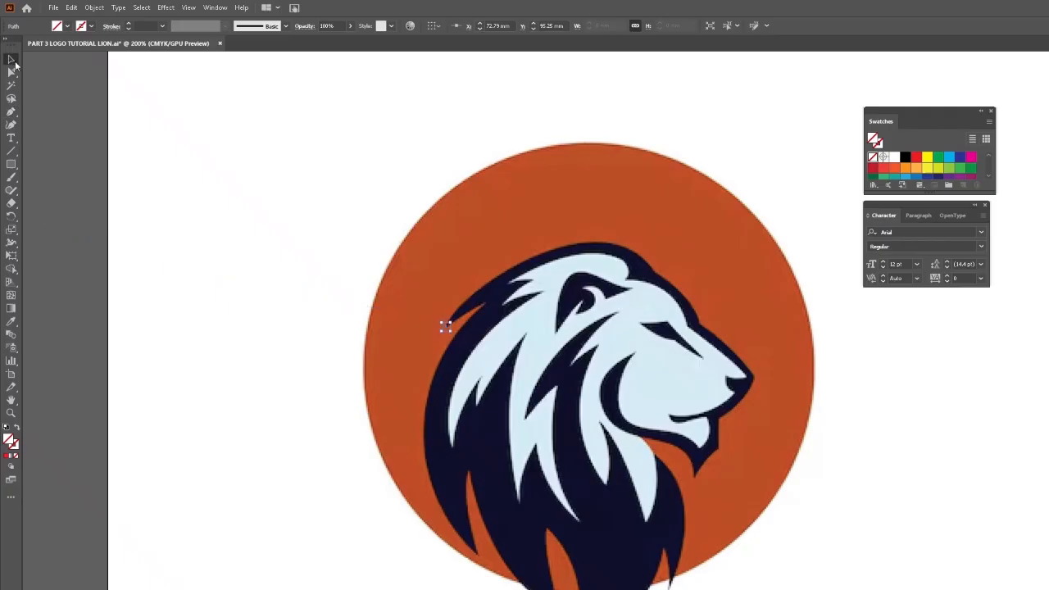
{"action": "left_click", "coordinate": [364, 206]}
{"action": "left_click", "coordinate": [510, 331]}
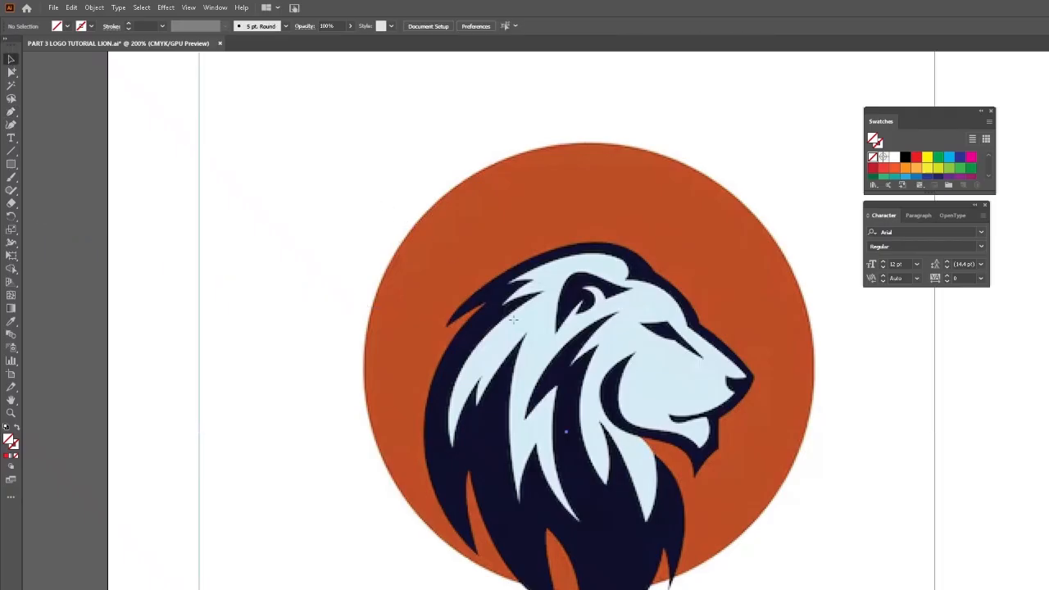
{"action": "left_click", "coordinate": [443, 302]}
{"action": "left_click_drag", "start_coordinate": [364, 204], "coordinate": [855, 546]}
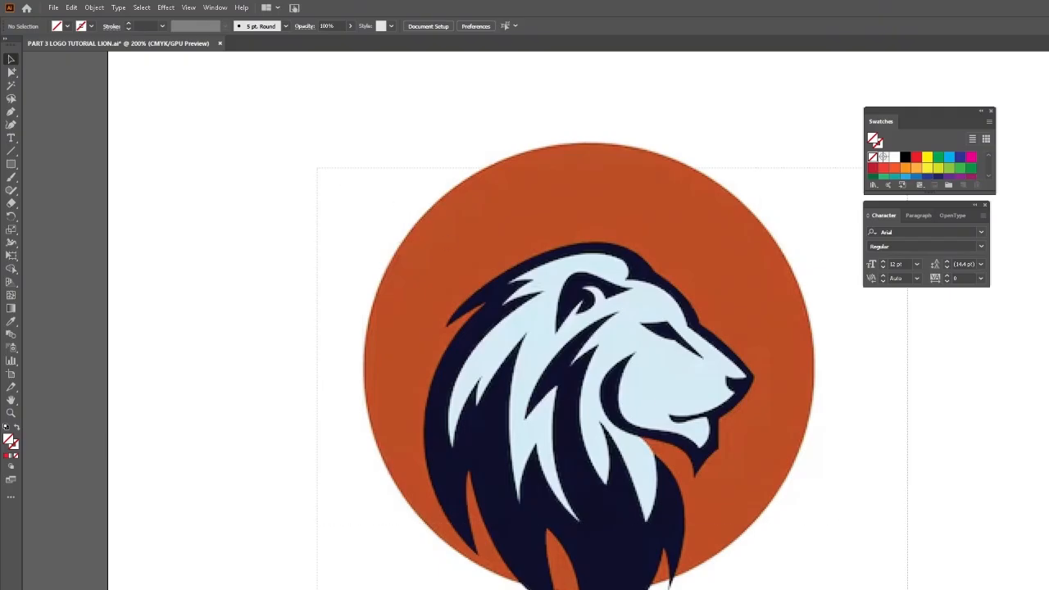
Start a Pen tool path at the back hair tip and trace over the crown to the back of the forehead.
{"action": "left_click", "coordinate": [11, 112]}
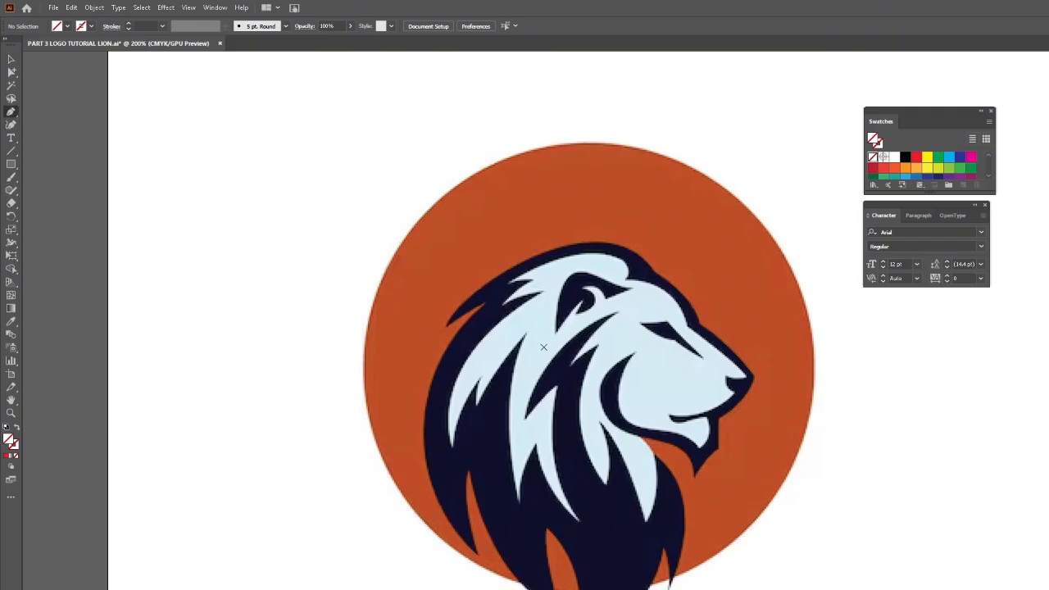
{"action": "left_click", "coordinate": [448, 327]}
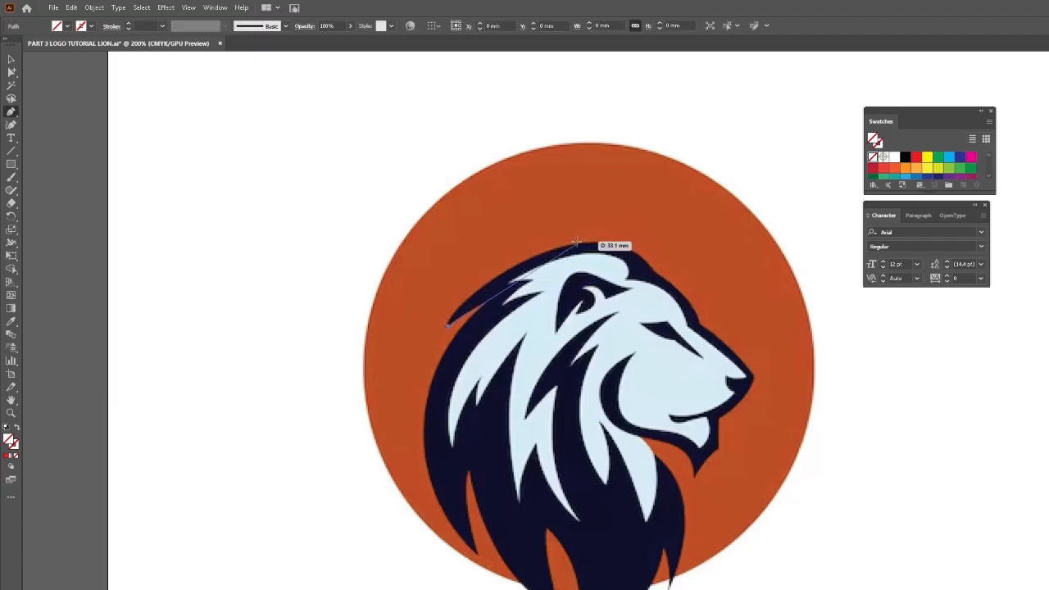
{"action": "left_click_drag", "start_coordinate": [575, 244], "coordinate": [680, 222]}
{"action": "left_click", "coordinate": [575, 244]}
{"action": "left_click_drag", "start_coordinate": [653, 271], "coordinate": [674, 307]}
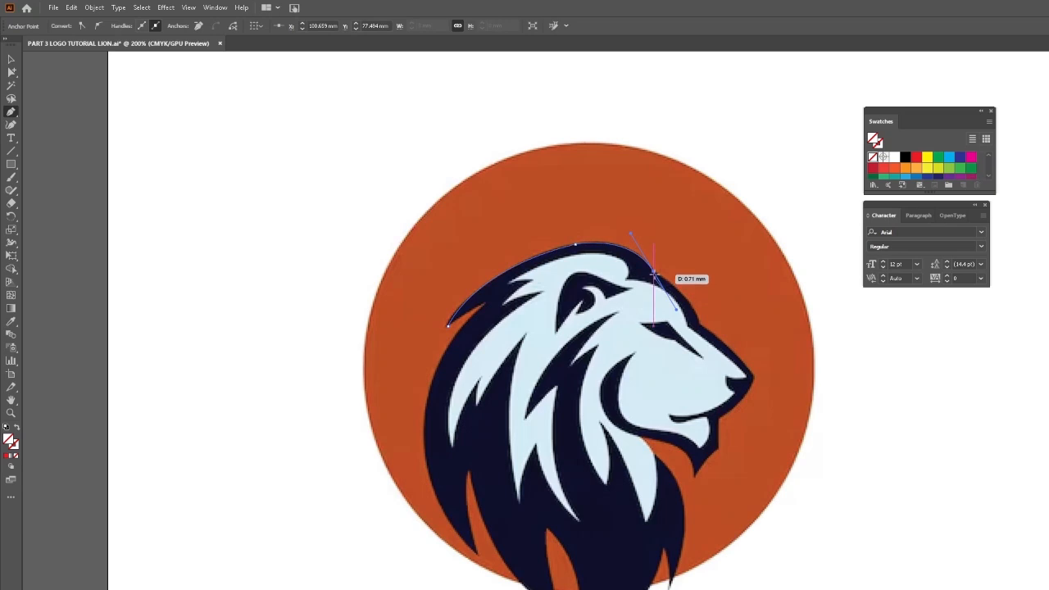
{"action": "left_click", "coordinate": [655, 272]}
Continue the outer outline along the brow, around the nose tip and down to the front of the chin.
{"action": "left_click_drag", "start_coordinate": [701, 324], "coordinate": [712, 353]}
{"action": "left_click", "coordinate": [701, 325]}
{"action": "left_click_drag", "start_coordinate": [754, 378], "coordinate": [791, 379]}
{"action": "left_click", "coordinate": [755, 376]}
{"action": "left_click_drag", "start_coordinate": [720, 425], "coordinate": [718, 419]}
{"action": "left_click", "coordinate": [719, 450]}
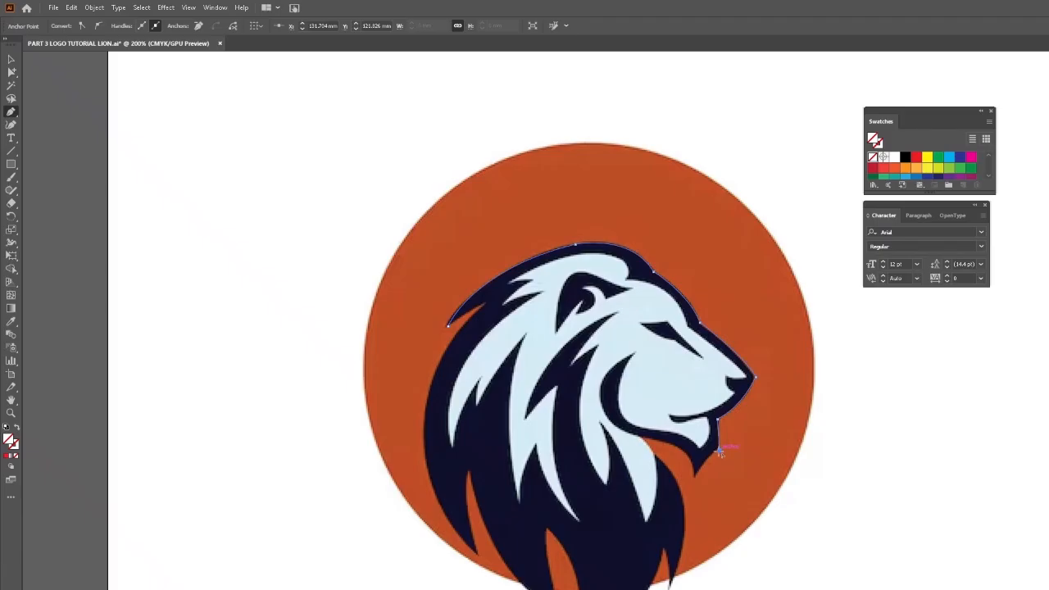
Trace the outline around the beard tip, under the jaw and down the front of the mane to its lowest lock.
{"action": "left_click_drag", "start_coordinate": [720, 449], "coordinate": [692, 493]}
{"action": "left_click", "coordinate": [695, 479]}
{"action": "left_click", "coordinate": [695, 479]}
{"action": "left_click_drag", "start_coordinate": [645, 443], "coordinate": [589, 437]}
{"action": "left_click", "coordinate": [653, 456]}
{"action": "left_click_drag", "start_coordinate": [668, 583], "coordinate": [658, 537]}
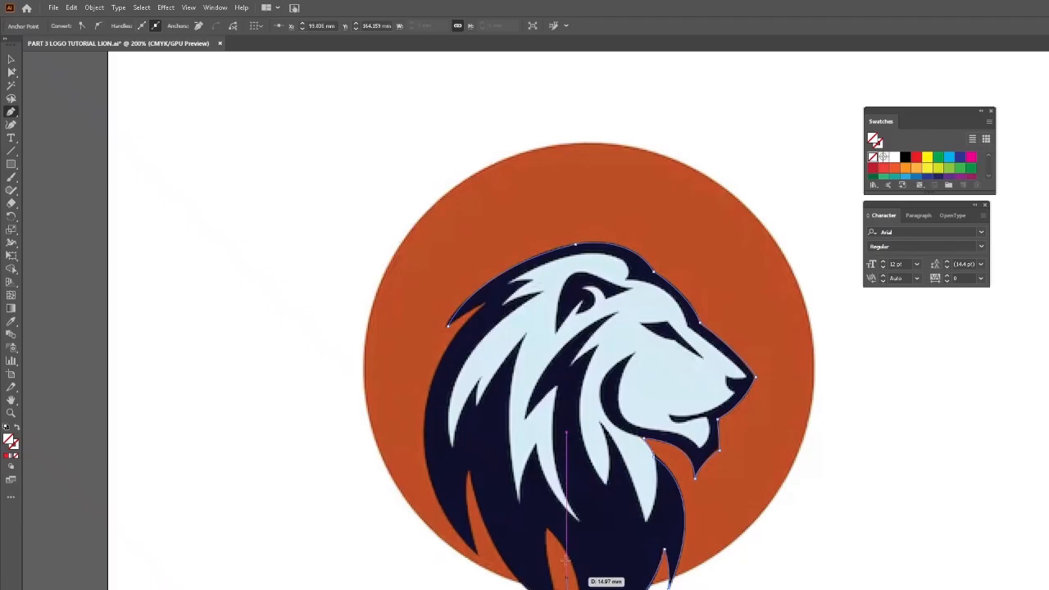
Trace the pointed locks and notches along the mane's lower edge up to the rear notch.
{"action": "left_click_drag", "start_coordinate": [548, 533], "coordinate": [497, 489]}
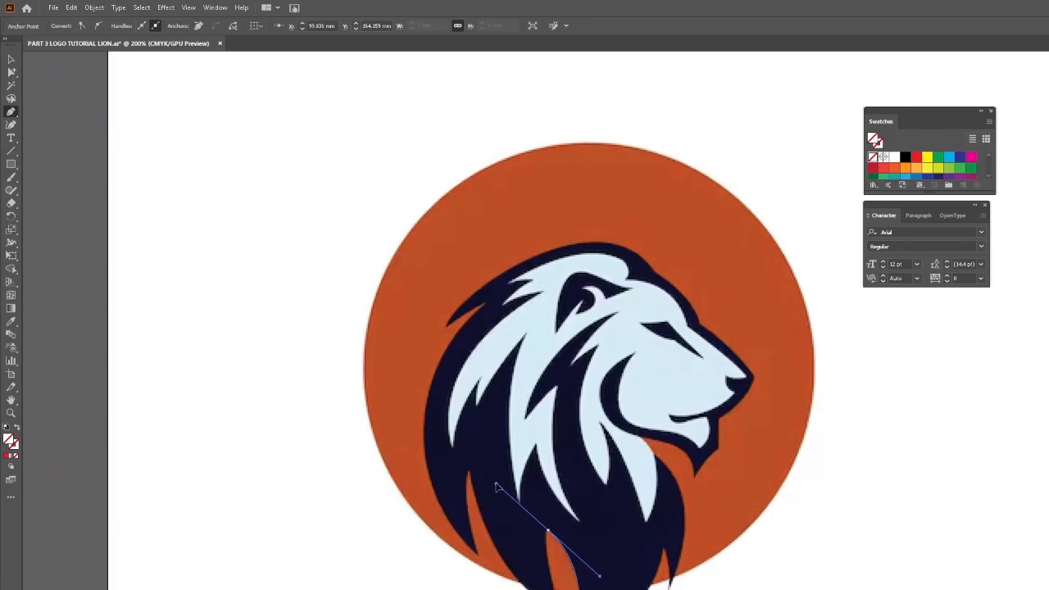
{"action": "left_click", "coordinate": [548, 528]}
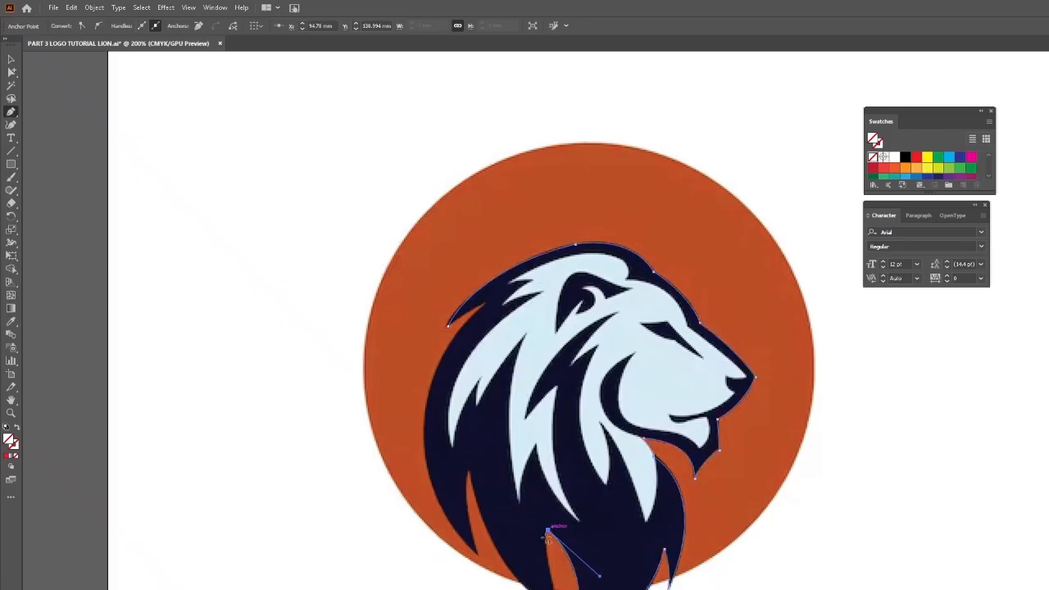
{"action": "left_click_drag", "start_coordinate": [565, 589], "coordinate": [584, 589]}
{"action": "left_click_drag", "start_coordinate": [546, 573], "coordinate": [469, 473]}
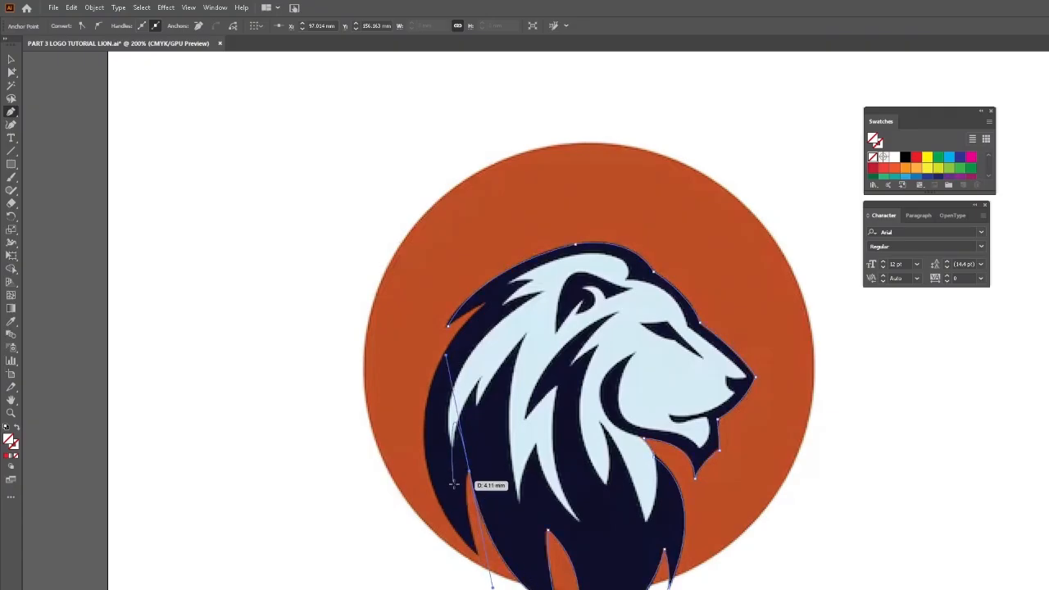
Trace the rear lock and the back of the mane, and close the outline at its starting hair tip.
{"action": "left_click_drag", "start_coordinate": [469, 474], "coordinate": [482, 561]}
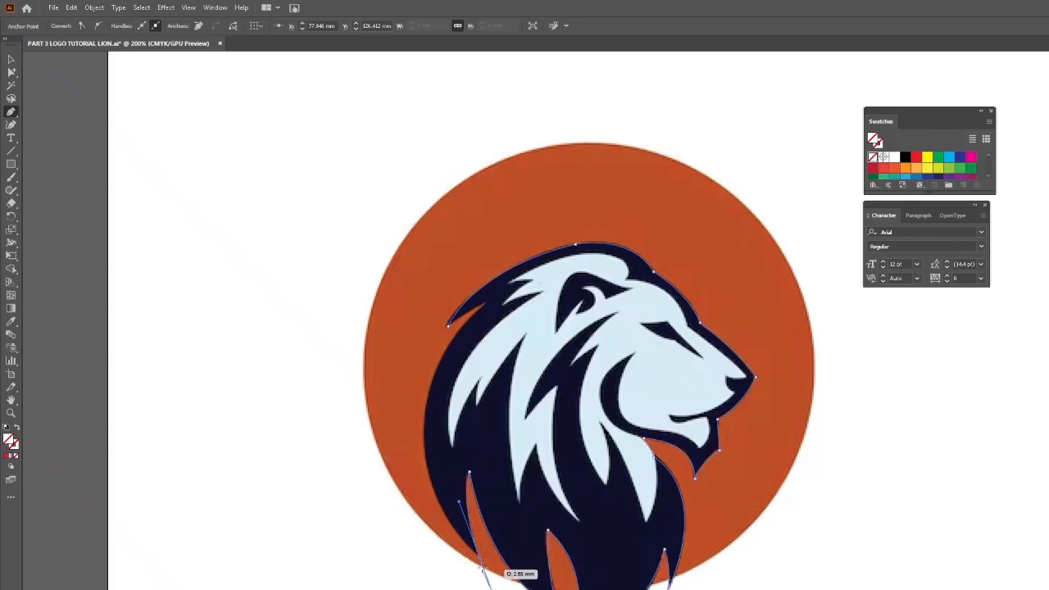
{"action": "left_click_drag", "start_coordinate": [482, 561], "coordinate": [468, 273]}
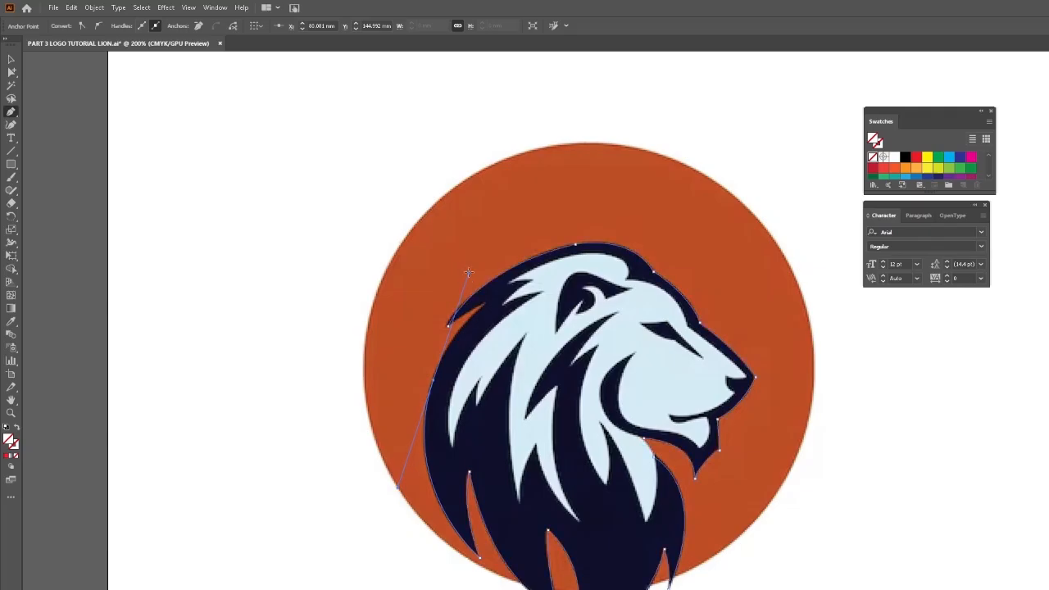
{"action": "left_click_drag", "start_coordinate": [433, 380], "coordinate": [484, 308]}
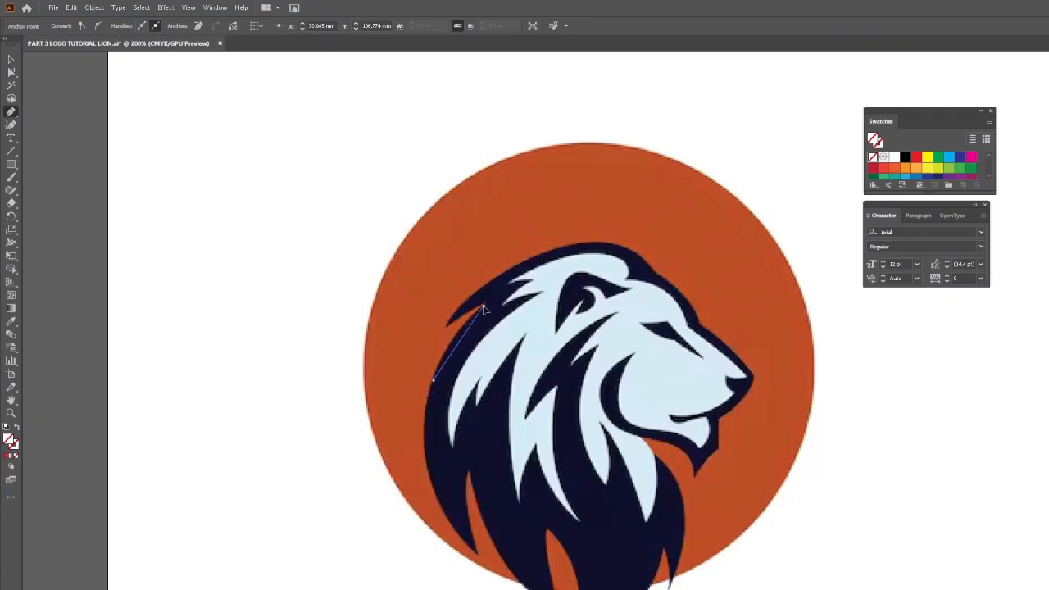
{"action": "left_click", "coordinate": [485, 307]}
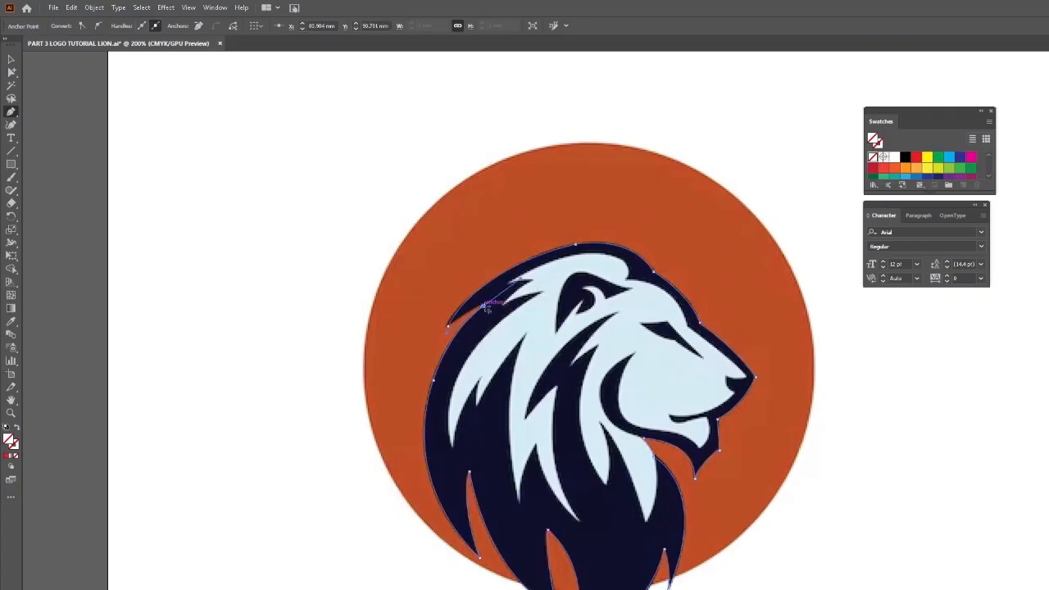
{"action": "left_click_drag", "start_coordinate": [446, 325], "coordinate": [447, 327]}
Give the closed lion outline a yellow stroke, deselect it, and move the Color panel off the artwork.
{"action": "left_click", "coordinate": [16, 451]}
{"action": "left_click", "coordinate": [915, 158]}
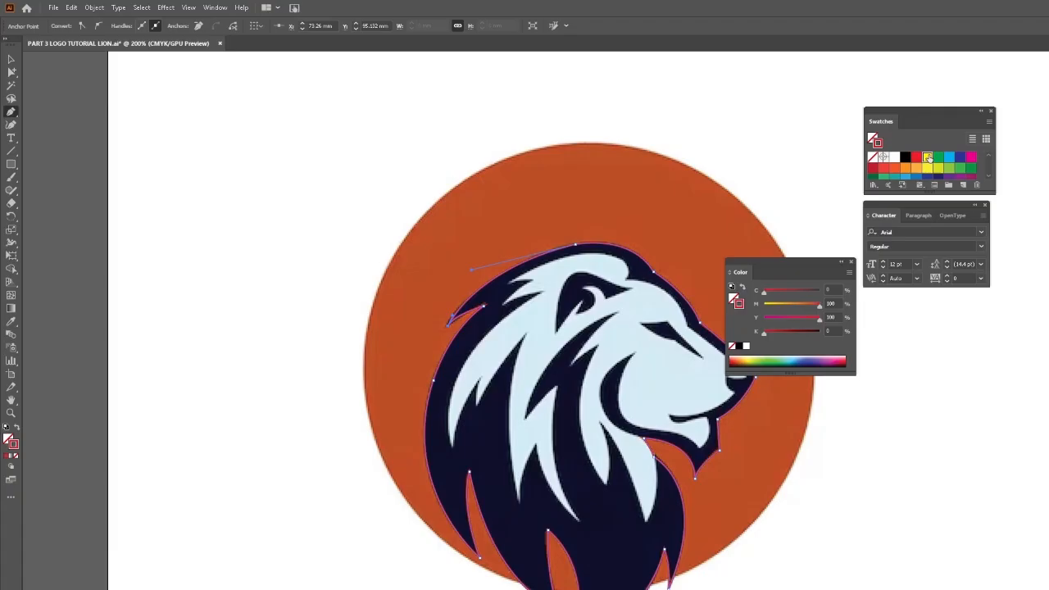
{"action": "left_click", "coordinate": [927, 157]}
{"action": "left_click", "coordinate": [11, 59]}
{"action": "left_click", "coordinate": [312, 179]}
{"action": "left_click_drag", "start_coordinate": [793, 261], "coordinate": [915, 364]}
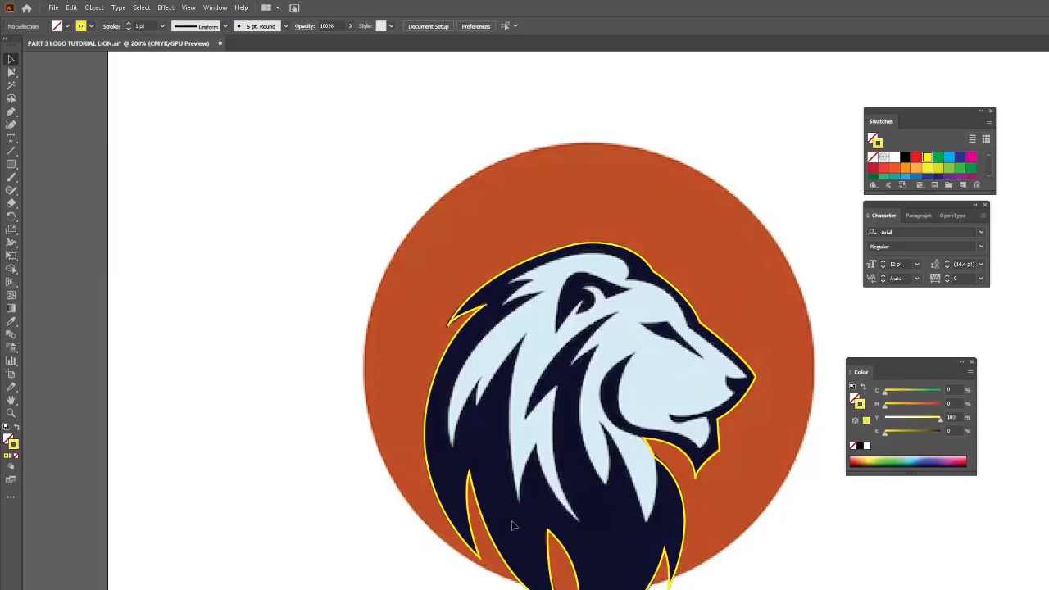
Trace the light face shape's upper edge with the Pen tool, from the back hair tip over crown and forehead to the nose.
{"action": "left_click", "coordinate": [12, 401]}
{"action": "left_click", "coordinate": [12, 413]}
{"action": "left_click", "coordinate": [652, 398]}
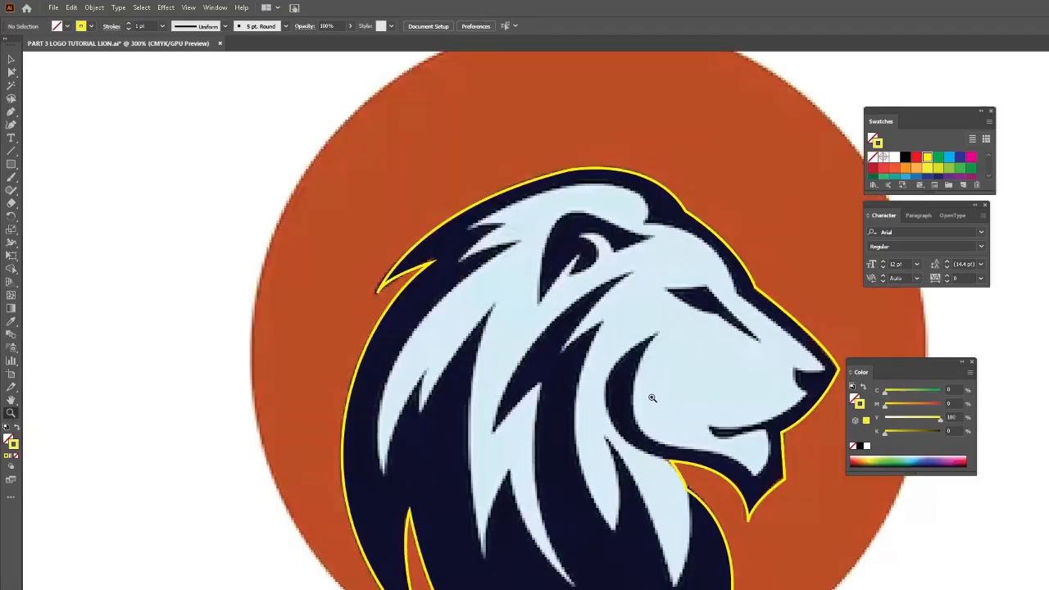
{"action": "scroll", "coordinate": [659, 388], "scroll_direction": "down", "scroll_amount": 3}
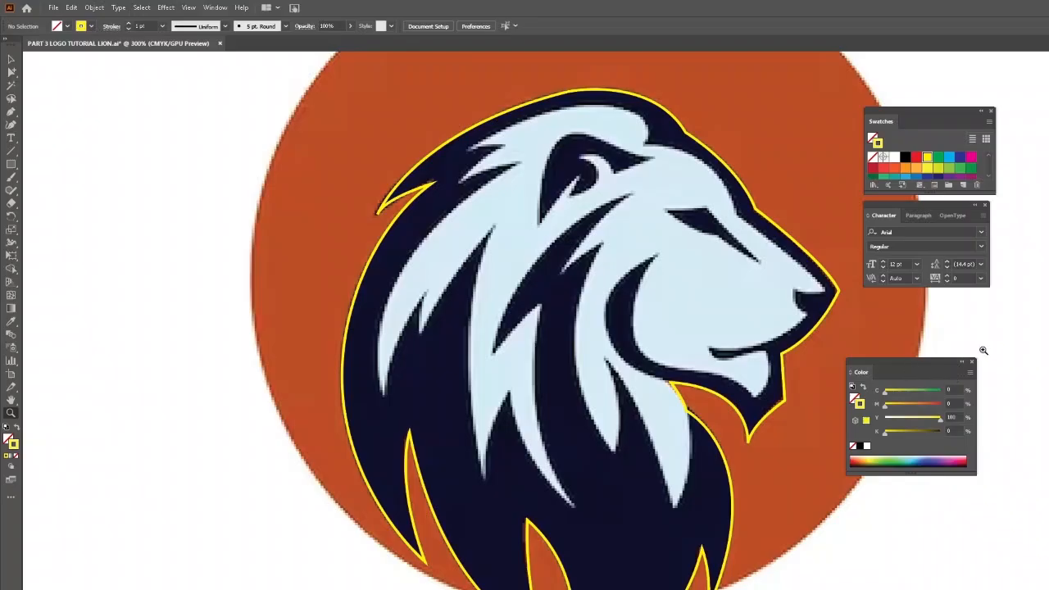
{"action": "left_click_drag", "start_coordinate": [908, 379], "coordinate": [979, 371]}
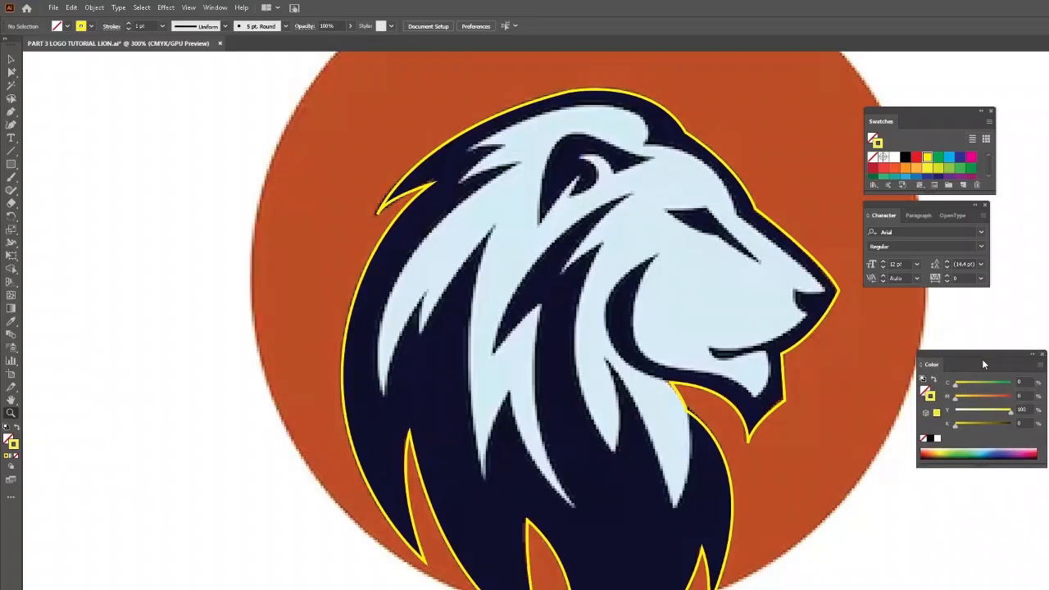
{"action": "left_click", "coordinate": [10, 112]}
{"action": "left_click", "coordinate": [468, 150]}
{"action": "left_click_drag", "start_coordinate": [615, 105], "coordinate": [694, 114]}
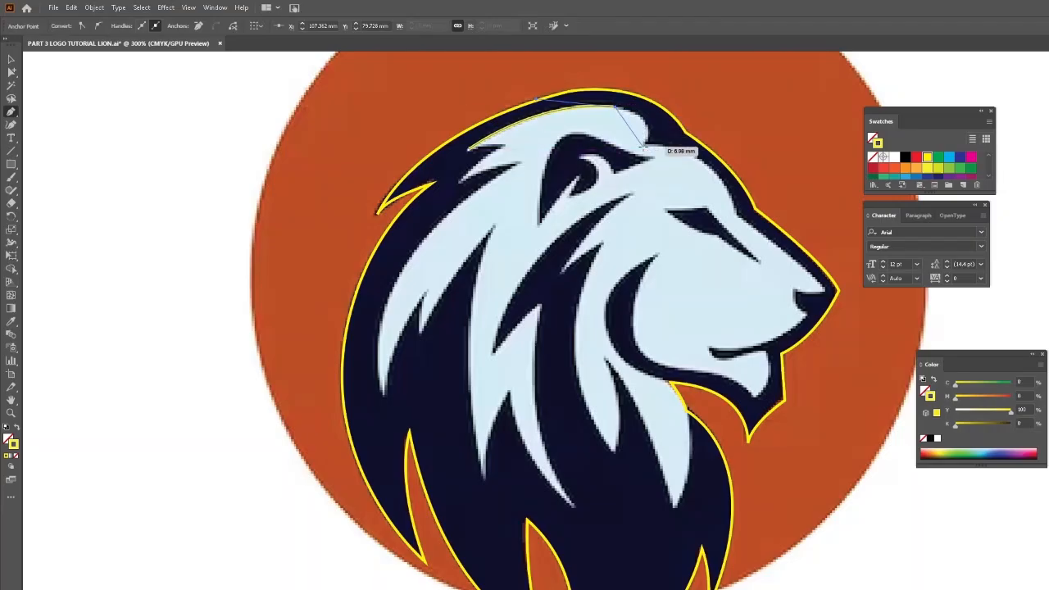
{"action": "left_click_drag", "start_coordinate": [643, 148], "coordinate": [752, 295]}
{"action": "left_click_drag", "start_coordinate": [734, 215], "coordinate": [830, 298]}
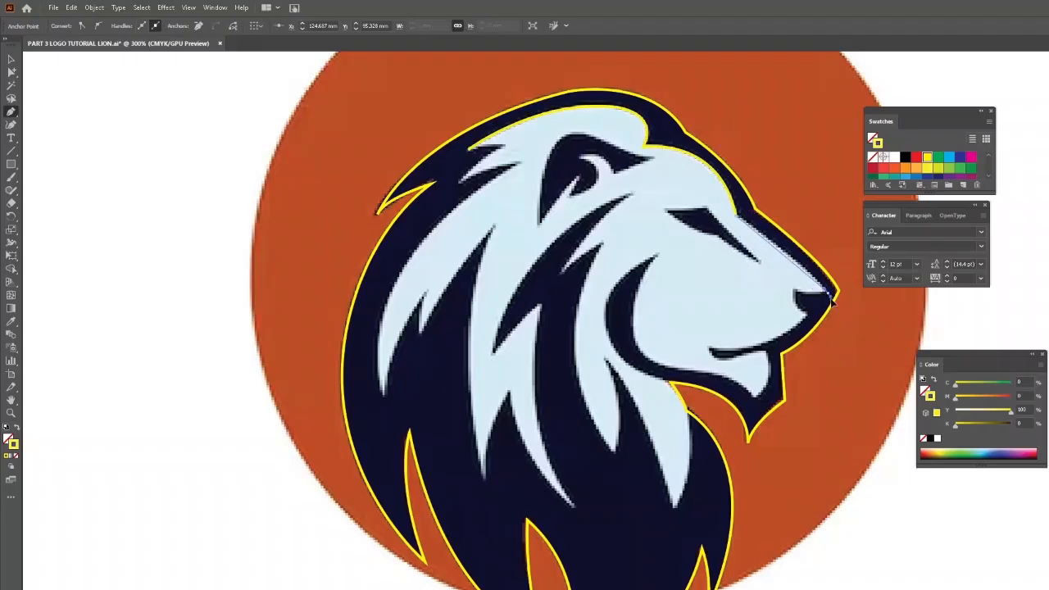
Continue the face path around the nostril and along the upper lip to the inner corner of the mouth.
{"action": "left_click_drag", "start_coordinate": [878, 345], "coordinate": [878, 345]}
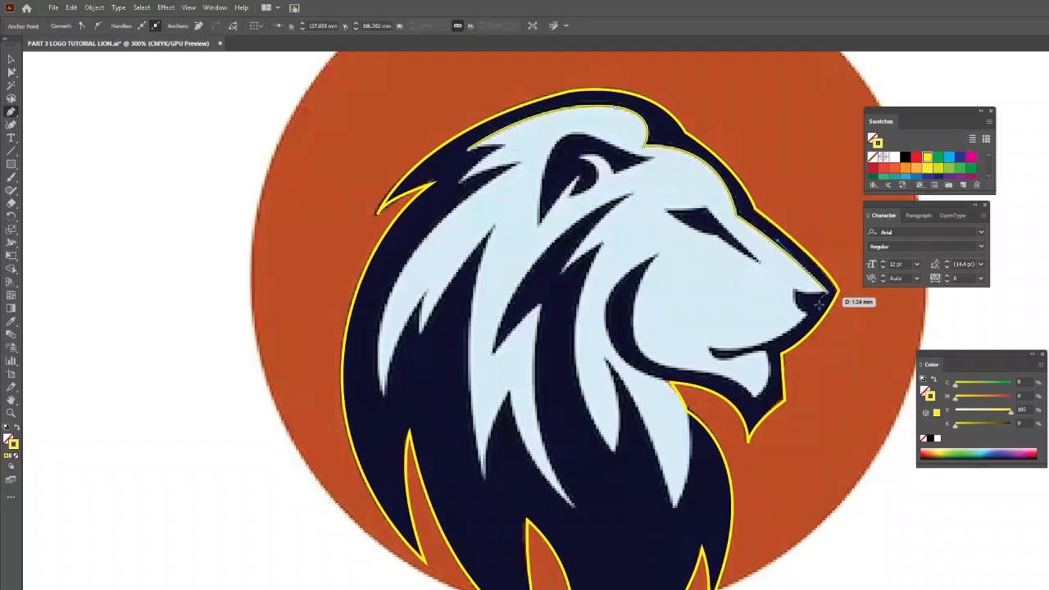
{"action": "left_click", "coordinate": [831, 293]}
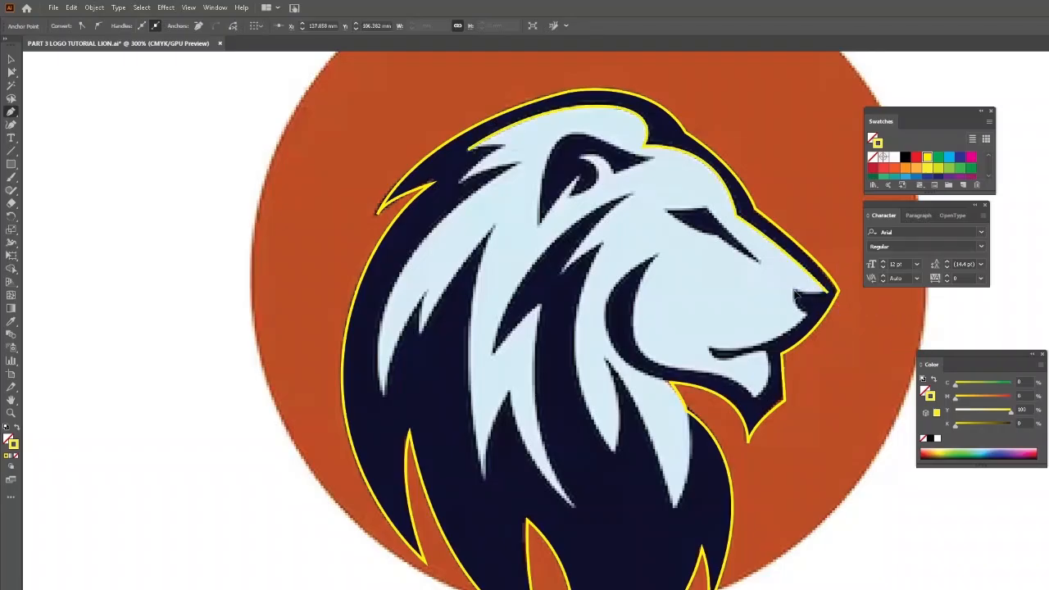
{"action": "left_click", "coordinate": [785, 287]}
{"action": "left_click", "coordinate": [795, 291]}
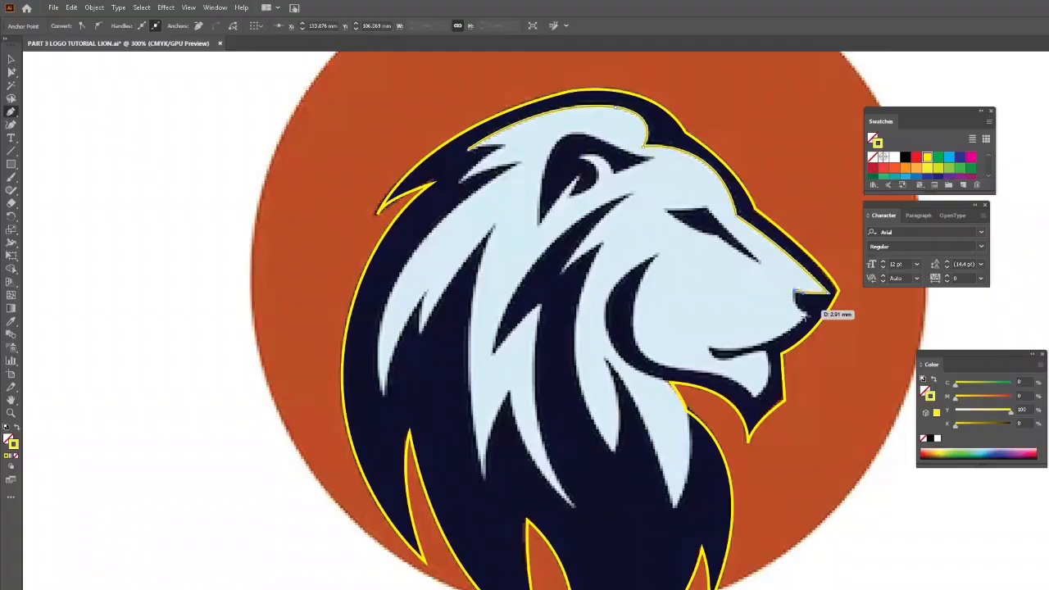
{"action": "mouse_move", "coordinate": [808, 315]}
{"action": "left_mouse_down"}
{"action": "mouse_move", "coordinate": [827, 325]}
{"action": "mouse_move", "coordinate": [810, 316]}
{"action": "left_mouse_up"}
{"action": "left_click_drag", "start_coordinate": [808, 316], "coordinate": [829, 348]}
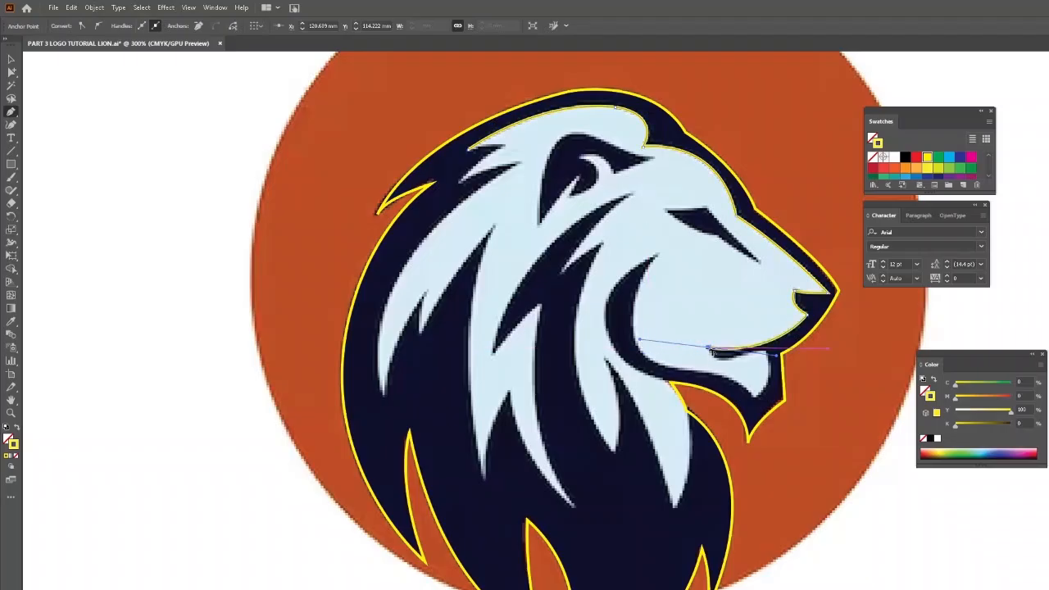
Continue the face path along the lower lip, down the chin's light edge, and back along the underside of the jaw.
{"action": "left_click", "coordinate": [785, 354]}
{"action": "left_click_drag", "start_coordinate": [834, 335], "coordinate": [820, 332]}
{"action": "left_click", "coordinate": [770, 350]}
{"action": "left_click", "coordinate": [732, 420]}
{"action": "left_click", "coordinate": [756, 396]}
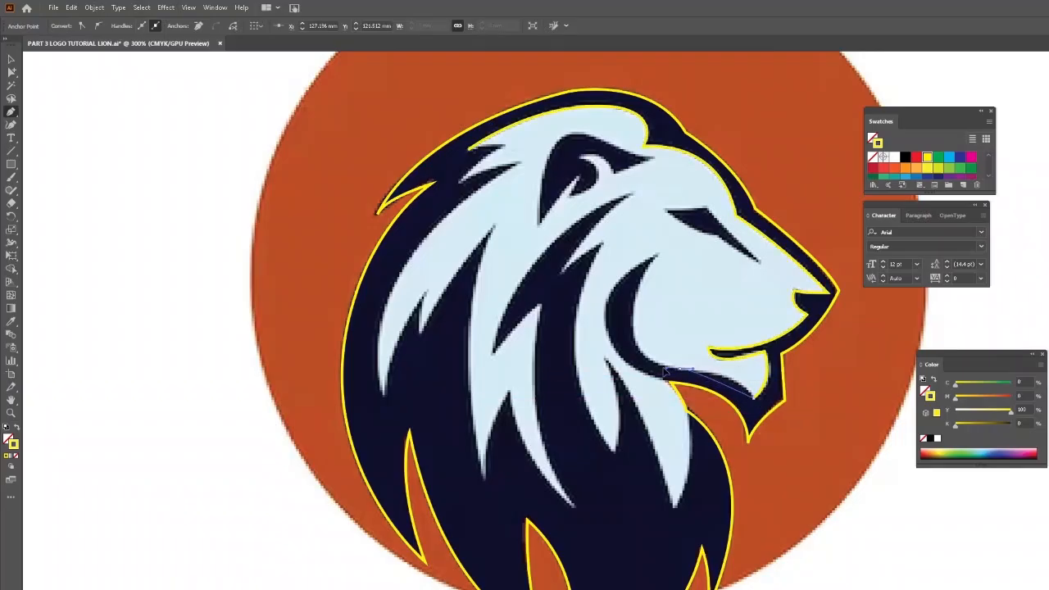
{"action": "left_click", "coordinate": [617, 371]}
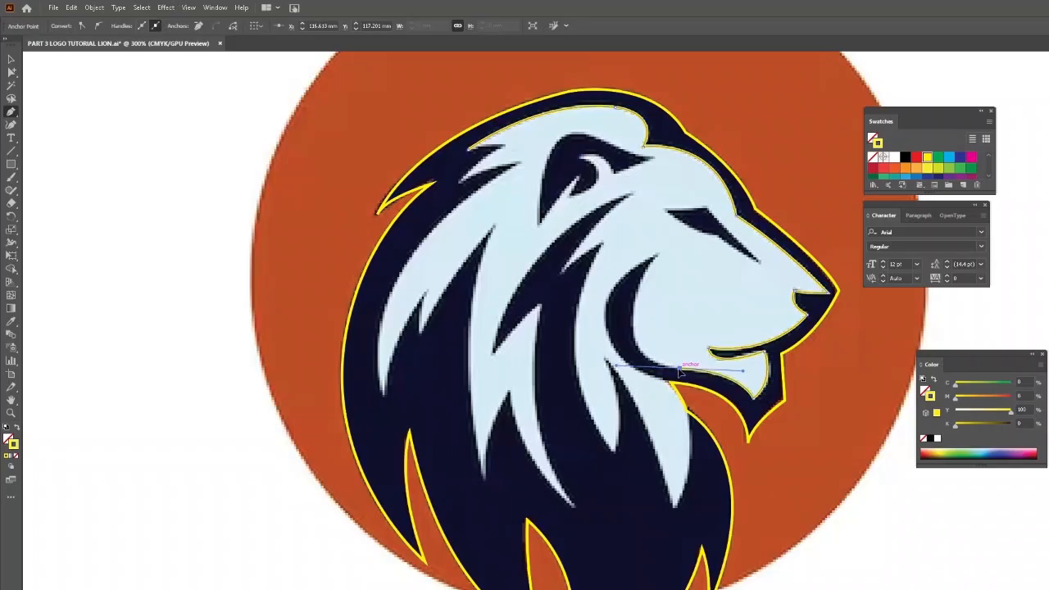
Trace the dark cheek crescent, up its inner edge to the upper tip and down its outer edge to the throat.
{"action": "left_click_drag", "start_coordinate": [680, 356], "coordinate": [638, 297]}
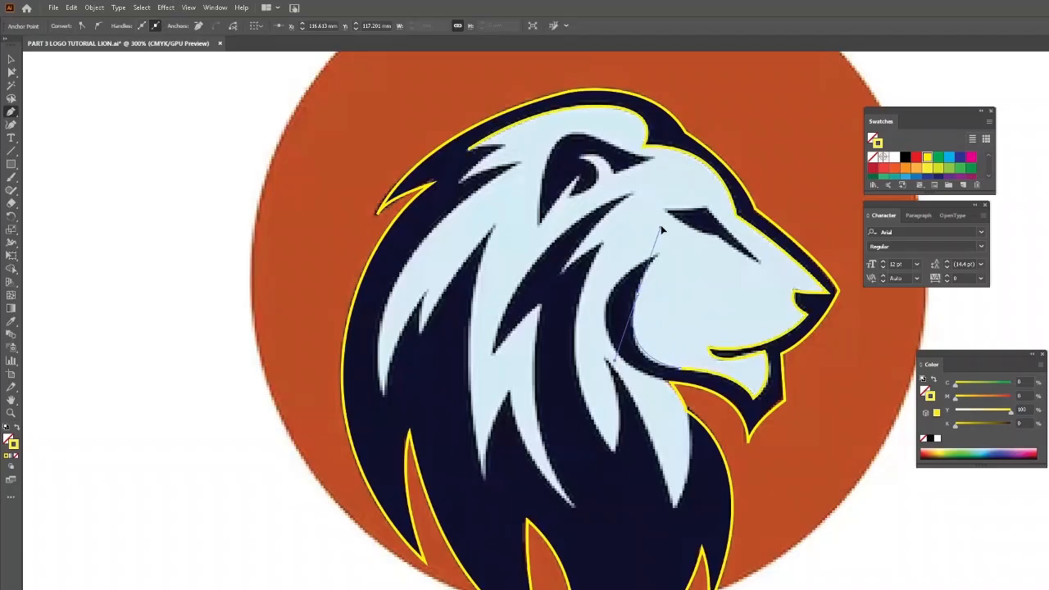
{"action": "left_click_drag", "start_coordinate": [660, 220], "coordinate": [641, 299]}
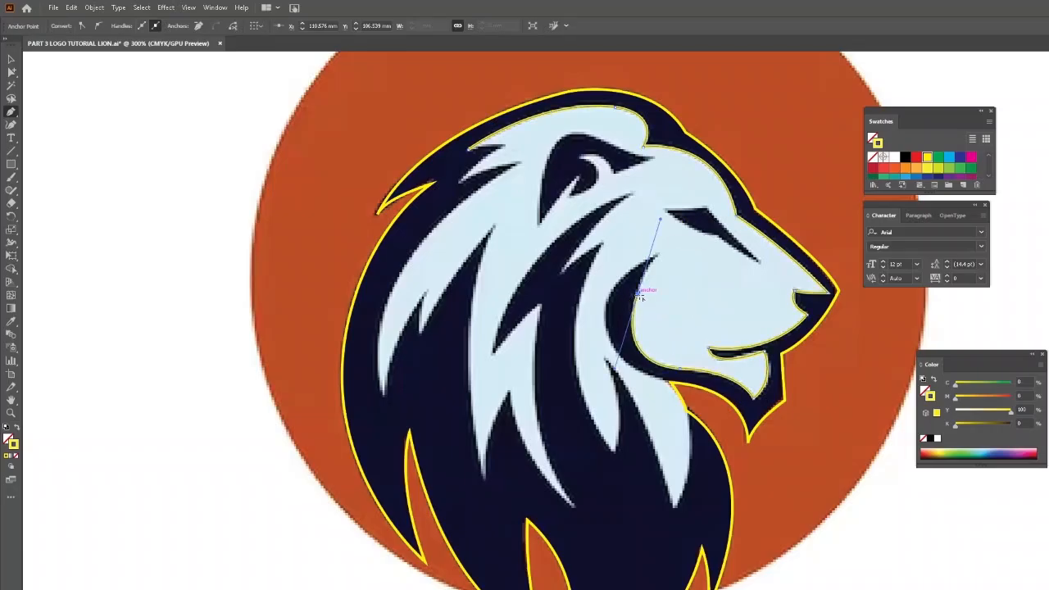
{"action": "left_click", "coordinate": [661, 252], "text": "ctrl"}
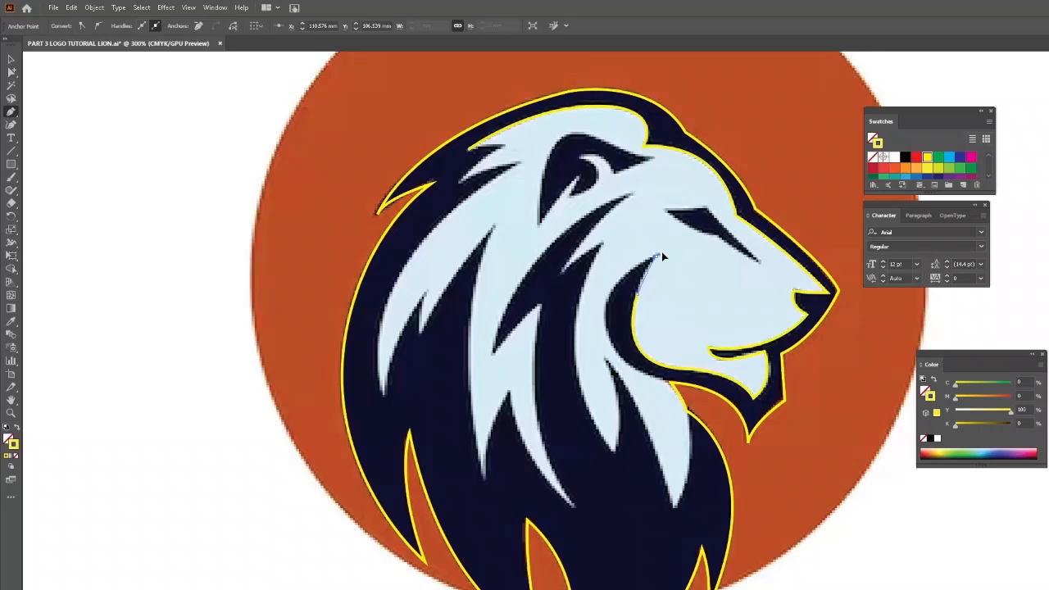
{"action": "left_click", "coordinate": [668, 244]}
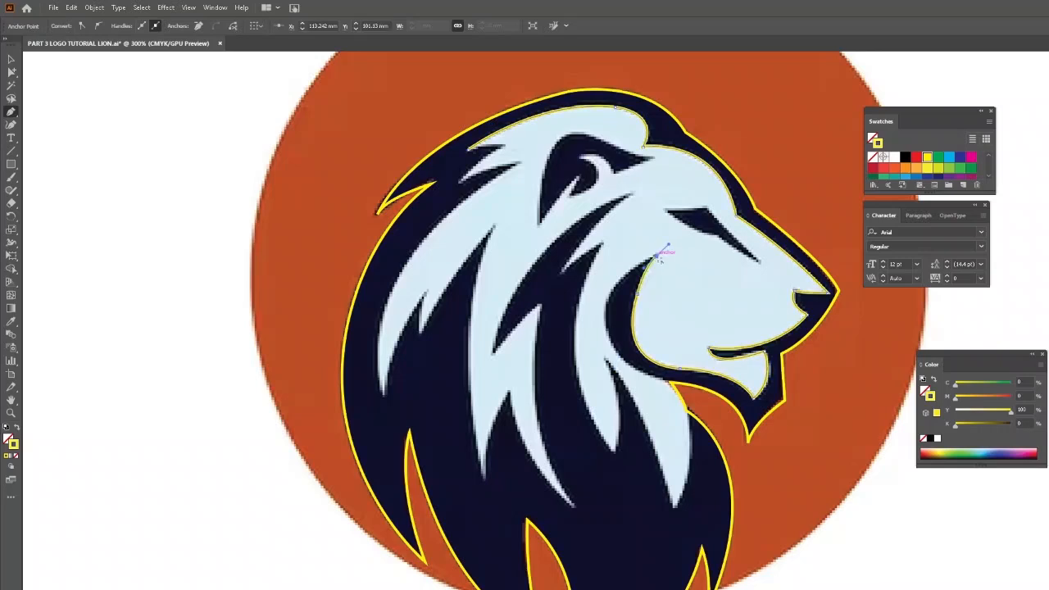
{"action": "left_click_drag", "start_coordinate": [657, 258], "coordinate": [607, 318]}
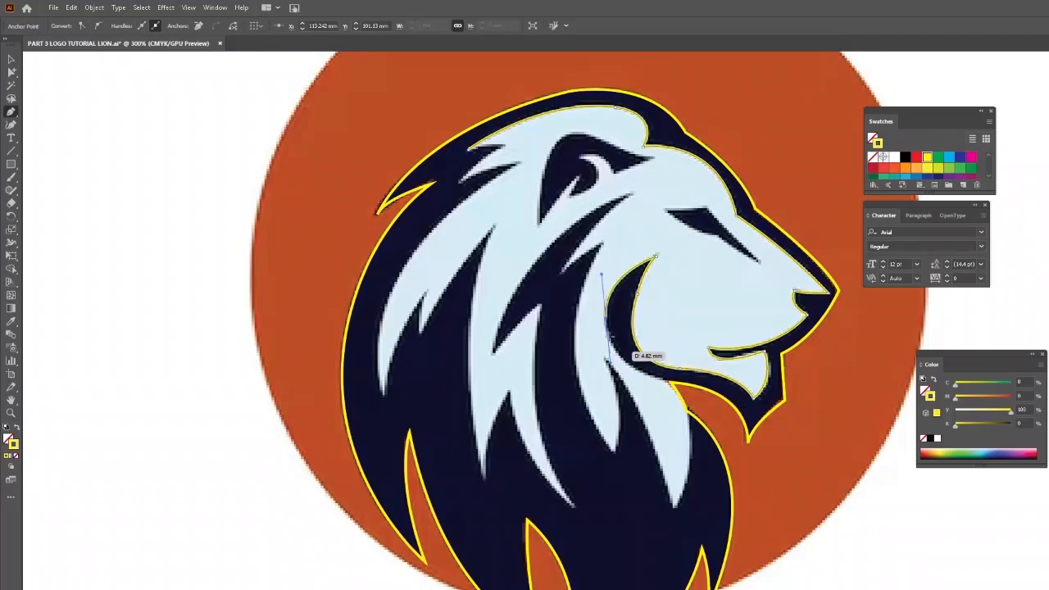
{"action": "left_click", "coordinate": [610, 320]}
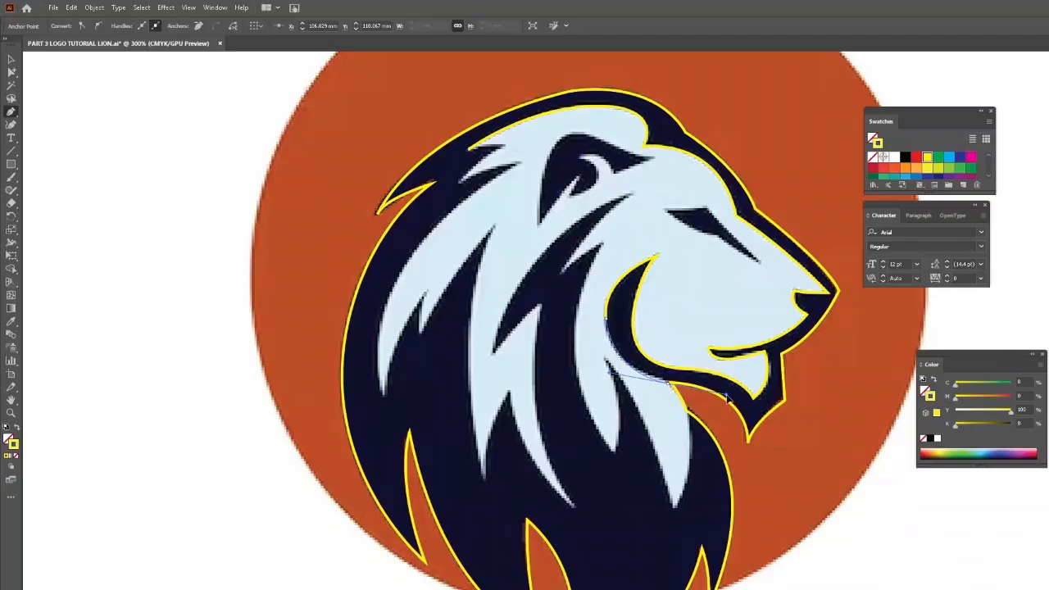
{"action": "left_click", "coordinate": [670, 382]}
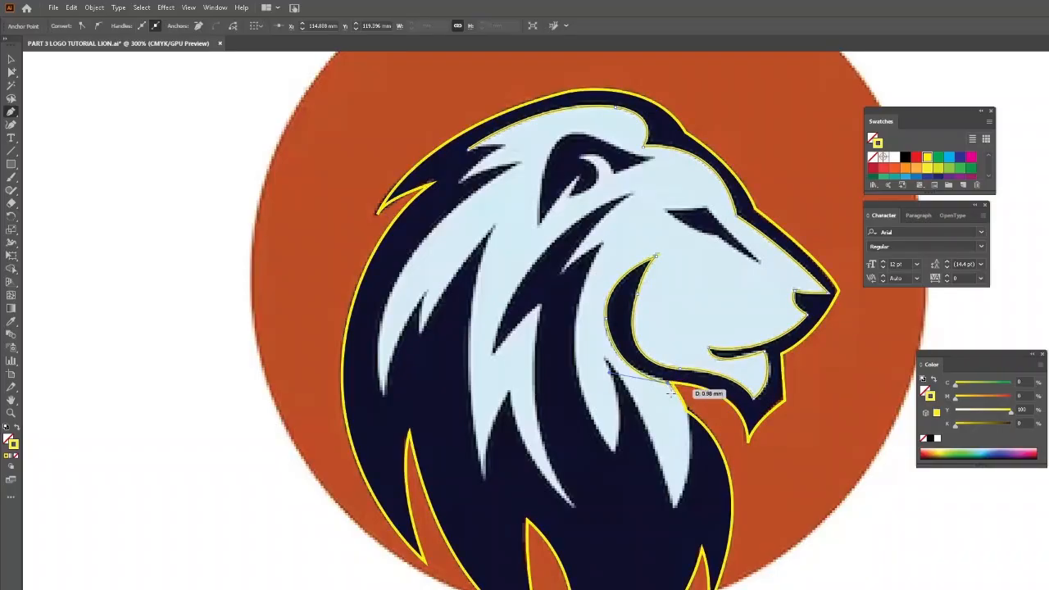
Trace the light throat lock down to its pointed tip and back up to the notch behind the cheek crescent.
{"action": "left_click_drag", "start_coordinate": [675, 507], "coordinate": [638, 589]}
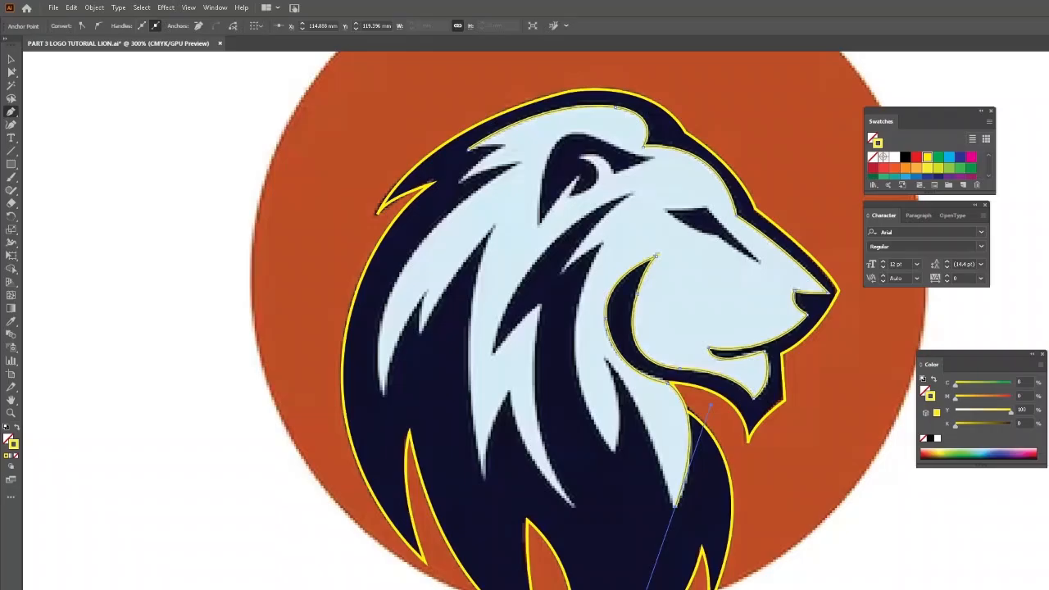
{"action": "left_click", "coordinate": [675, 507]}
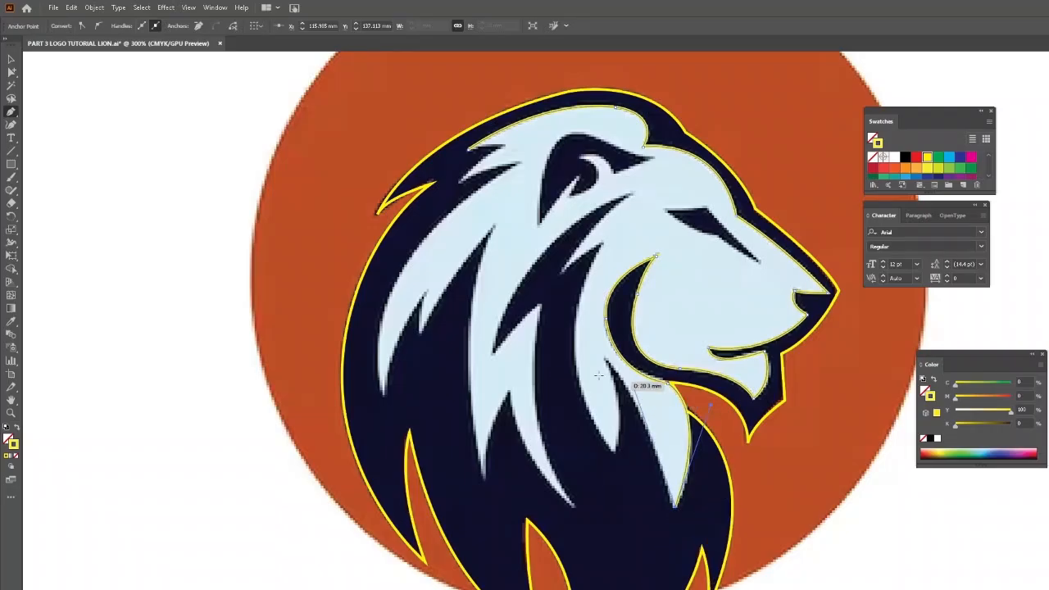
{"action": "left_click_drag", "start_coordinate": [605, 359], "coordinate": [574, 327]}
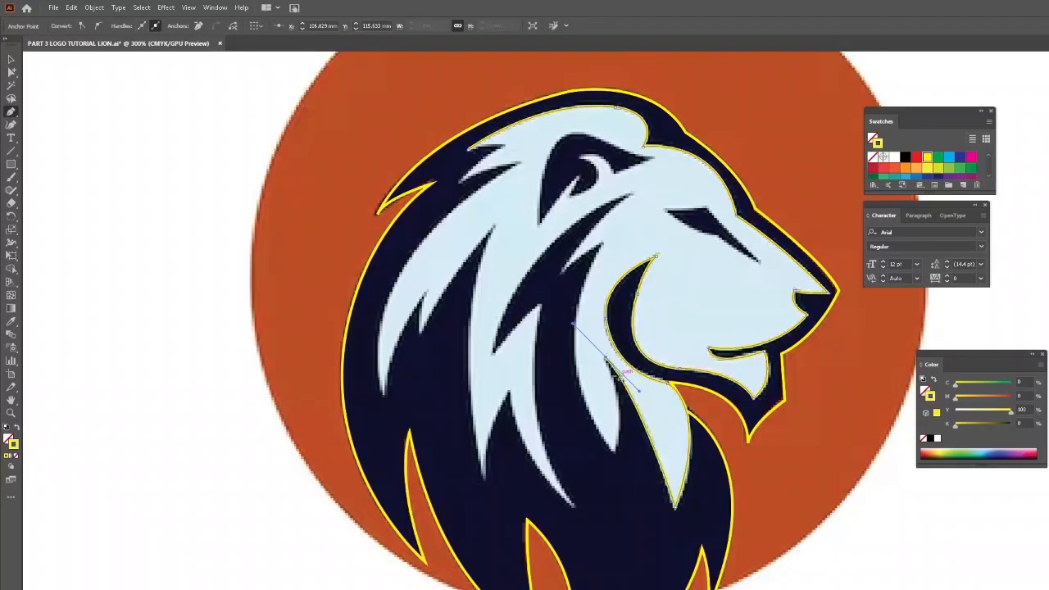
{"action": "left_click", "coordinate": [605, 359]}
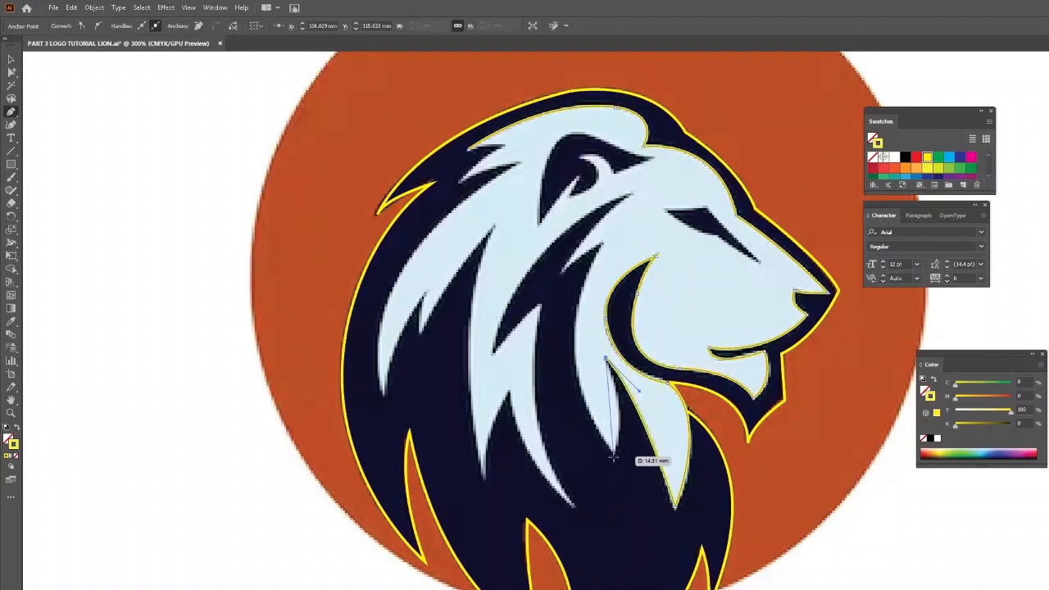
Trace the short light lock behind the throat, up its back edge to the dark spike's tip and down to the next notch.
{"action": "left_click_drag", "start_coordinate": [619, 446], "coordinate": [597, 487]}
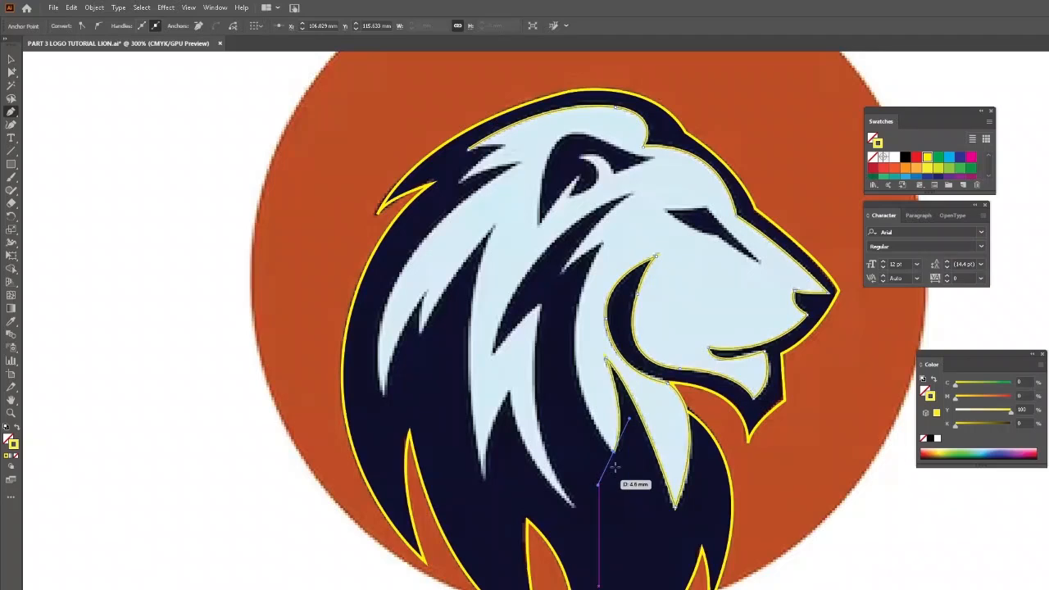
{"action": "left_click_drag", "start_coordinate": [618, 453], "coordinate": [588, 228]}
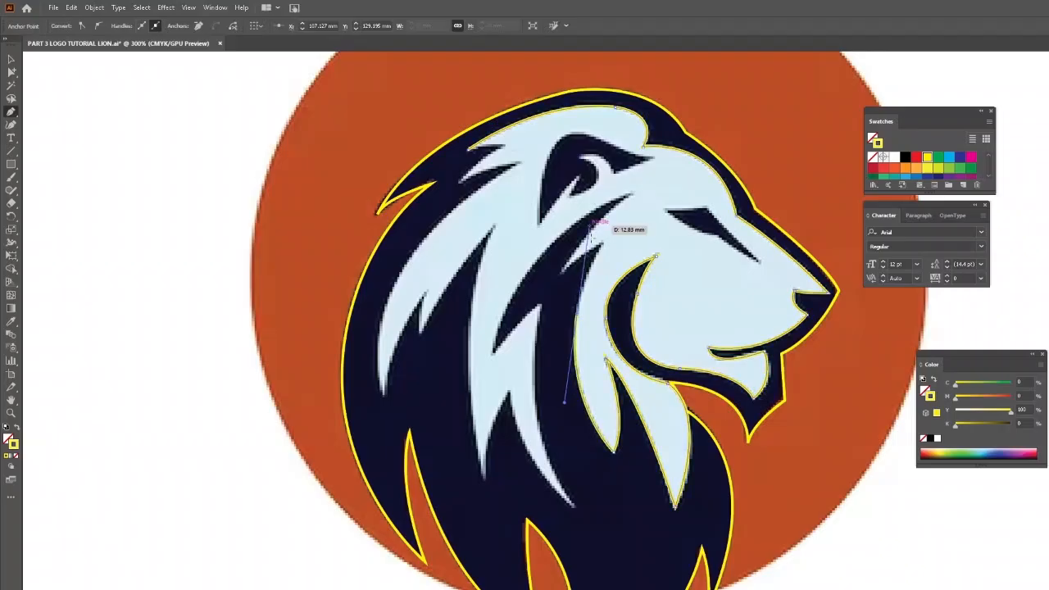
{"action": "left_click_drag", "start_coordinate": [578, 314], "coordinate": [549, 294]}
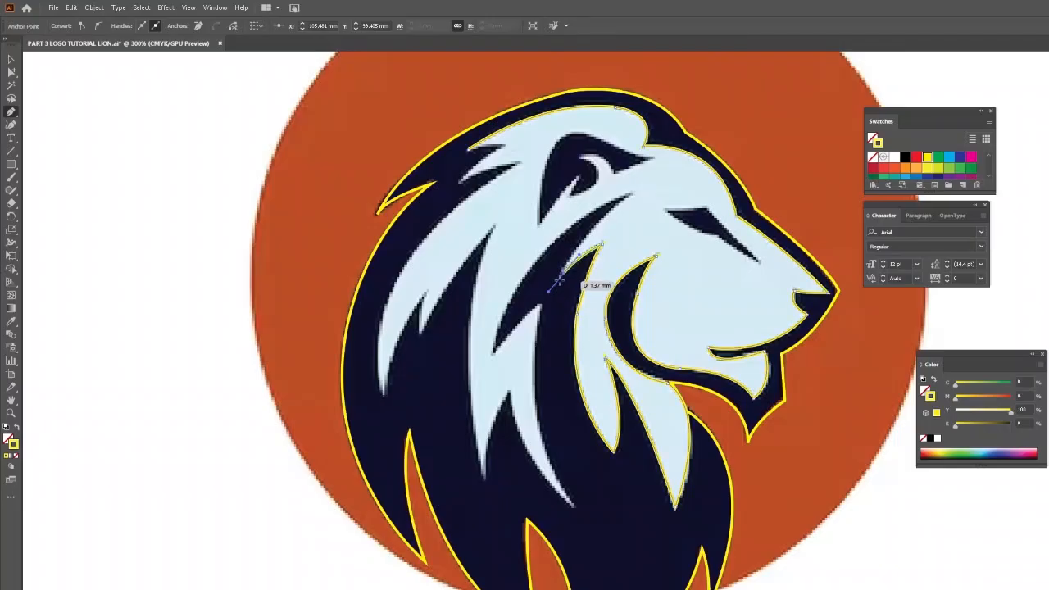
{"action": "left_click", "coordinate": [564, 273]}
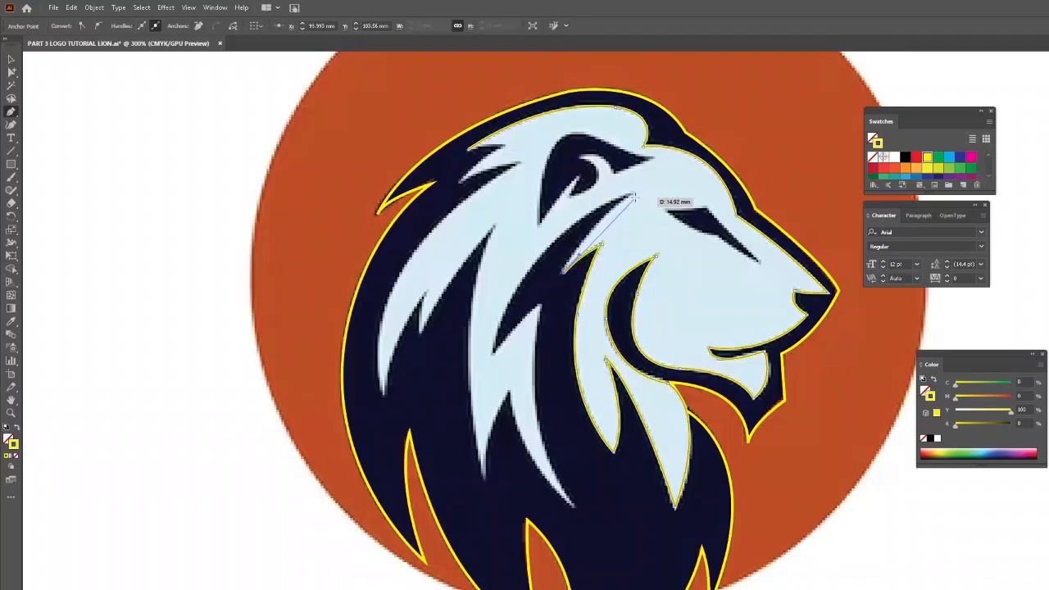
Trace around the long dark mane slit below the ear, from its upper tip to its lower point and up to the next spike.
{"action": "mouse_move", "coordinate": [631, 193]}
{"action": "left_mouse_down"}
{"action": "mouse_move", "coordinate": [669, 168]}
{"action": "mouse_move", "coordinate": [628, 197]}
{"action": "left_mouse_up"}
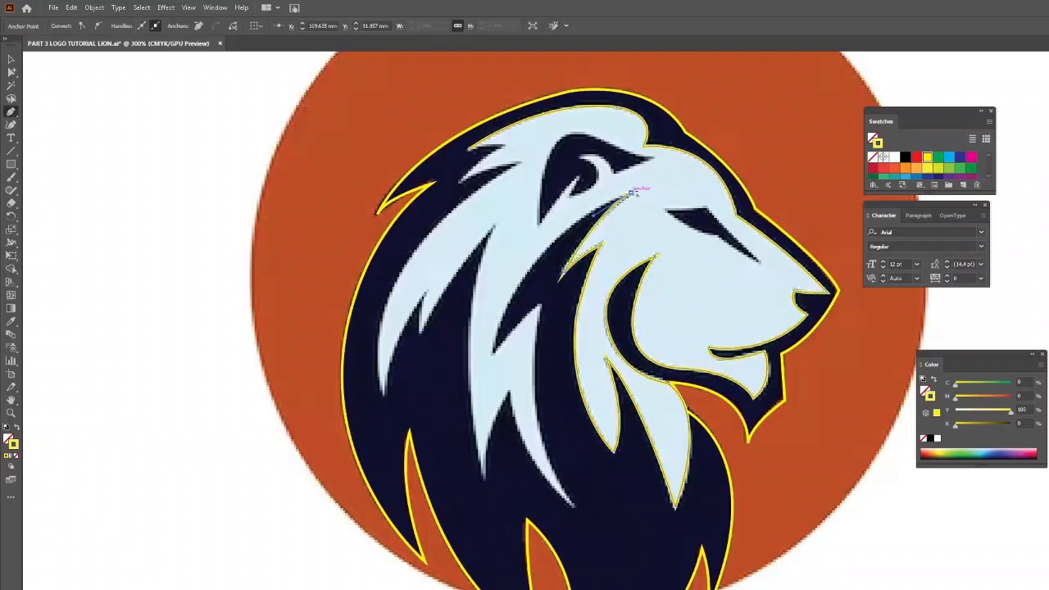
{"action": "left_click_drag", "start_coordinate": [492, 358], "coordinate": [453, 489]}
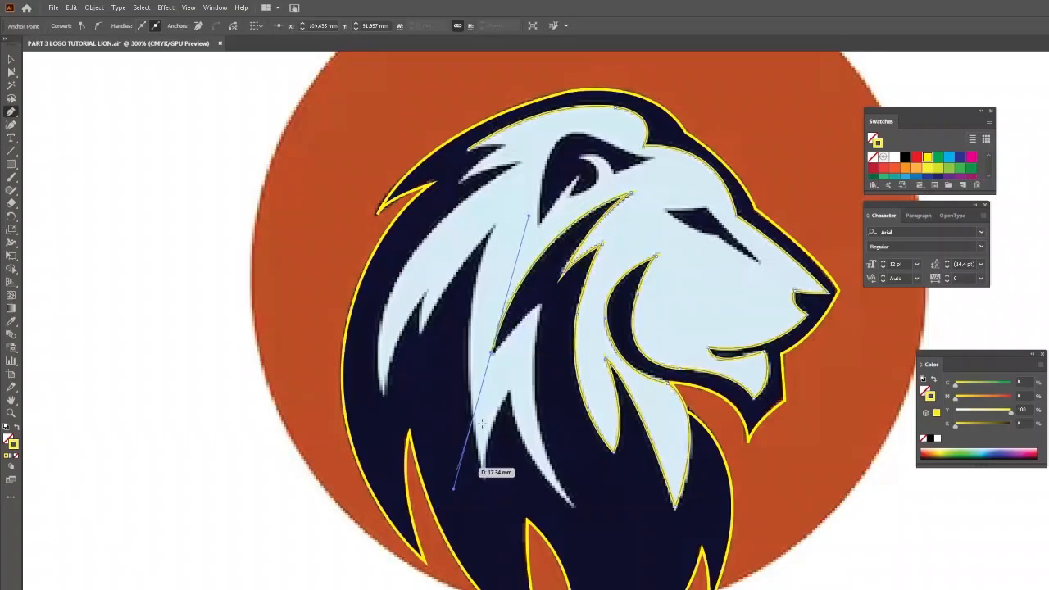
{"action": "left_click", "coordinate": [493, 352]}
{"action": "left_click", "coordinate": [549, 304], "text": "ctrl"}
{"action": "left_click_drag", "start_coordinate": [554, 296], "coordinate": [545, 303]}
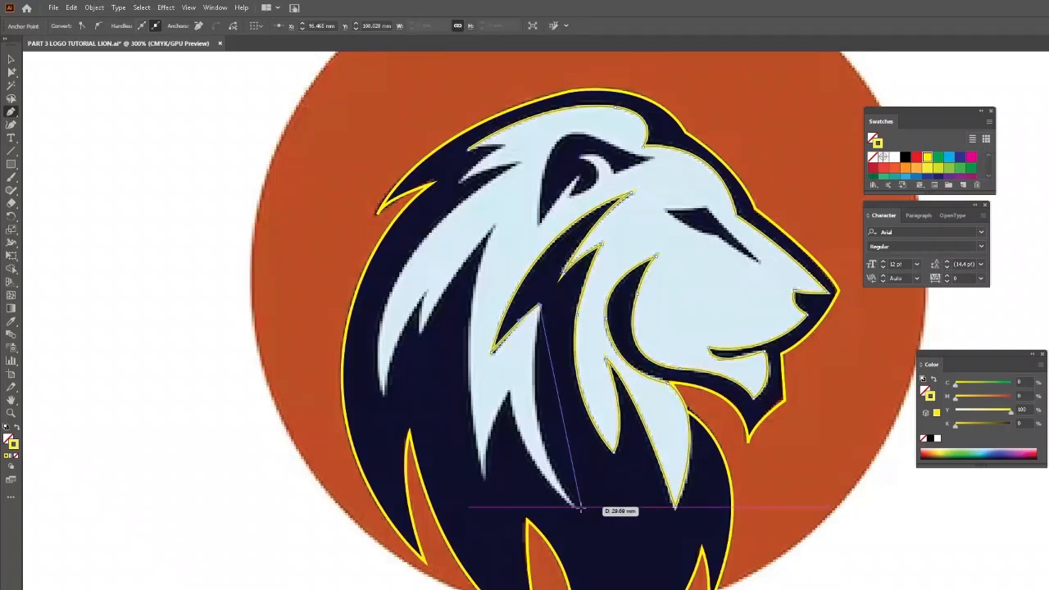
Trace the two long light locks in mid-mane to their lower tips and up to the tall dark spike's point.
{"action": "left_click_drag", "start_coordinate": [574, 506], "coordinate": [627, 580]}
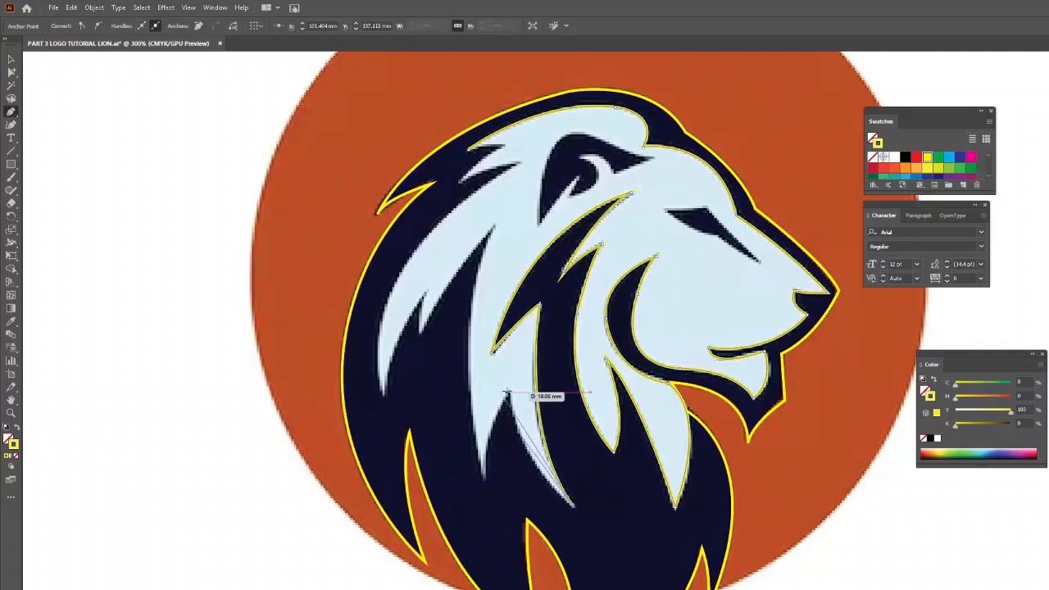
{"action": "mouse_move", "coordinate": [509, 388]}
{"action": "left_mouse_down"}
{"action": "mouse_move", "coordinate": [507, 320]}
{"action": "mouse_move", "coordinate": [508, 479]}
{"action": "mouse_move", "coordinate": [486, 484]}
{"action": "mouse_move", "coordinate": [496, 534]}
{"action": "mouse_move", "coordinate": [504, 510]}
{"action": "mouse_move", "coordinate": [487, 479]}
{"action": "mouse_move", "coordinate": [502, 223]}
{"action": "mouse_move", "coordinate": [492, 227]}
{"action": "mouse_move", "coordinate": [558, 129]}
{"action": "mouse_move", "coordinate": [544, 116]}
{"action": "left_mouse_up"}
{"action": "key", "text": "Escape"}
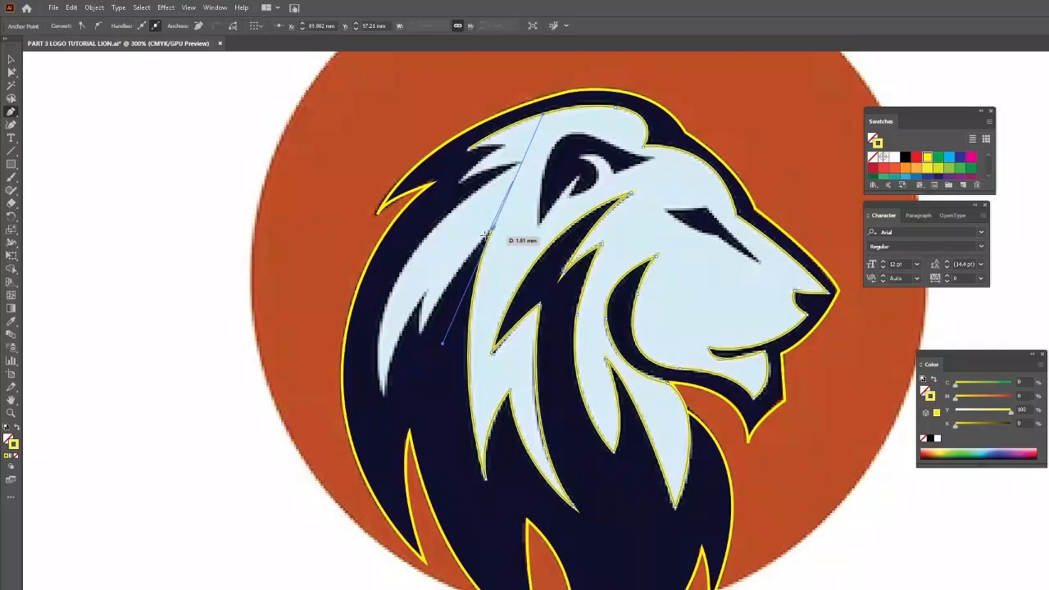
{"action": "left_click", "coordinate": [493, 229]}
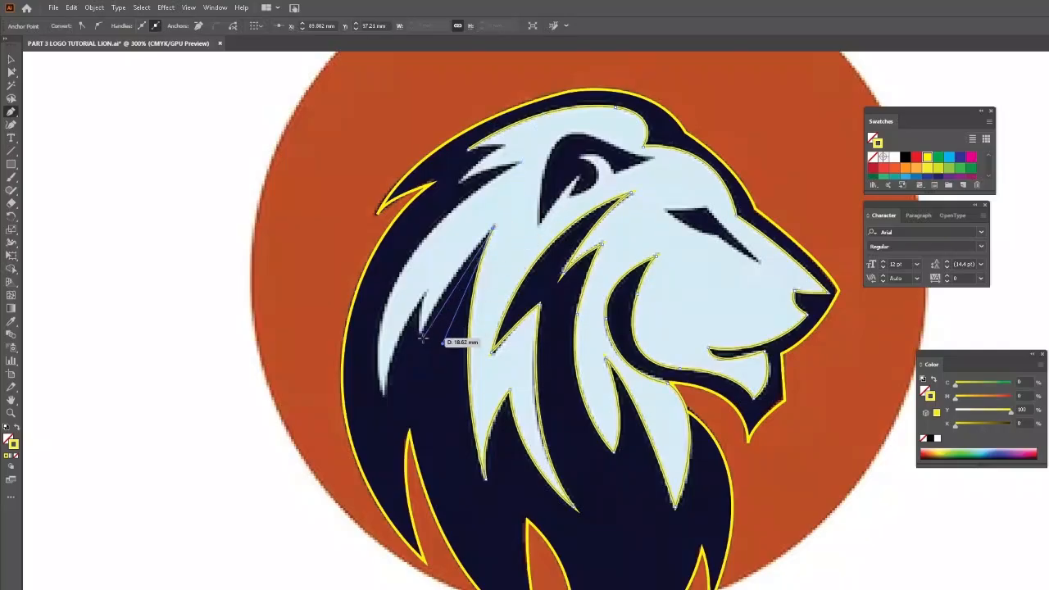
Trace the small notch and the rearmost light lock to its lower tip, then up the lock's back edge.
{"action": "left_click_drag", "start_coordinate": [423, 336], "coordinate": [415, 375]}
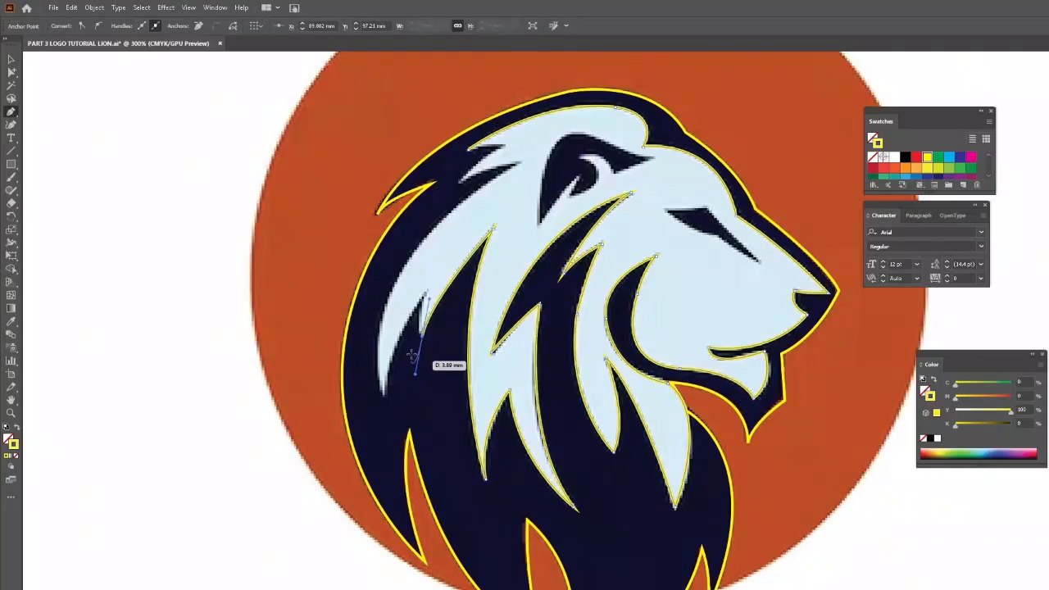
{"action": "left_click_drag", "start_coordinate": [423, 332], "coordinate": [429, 291]}
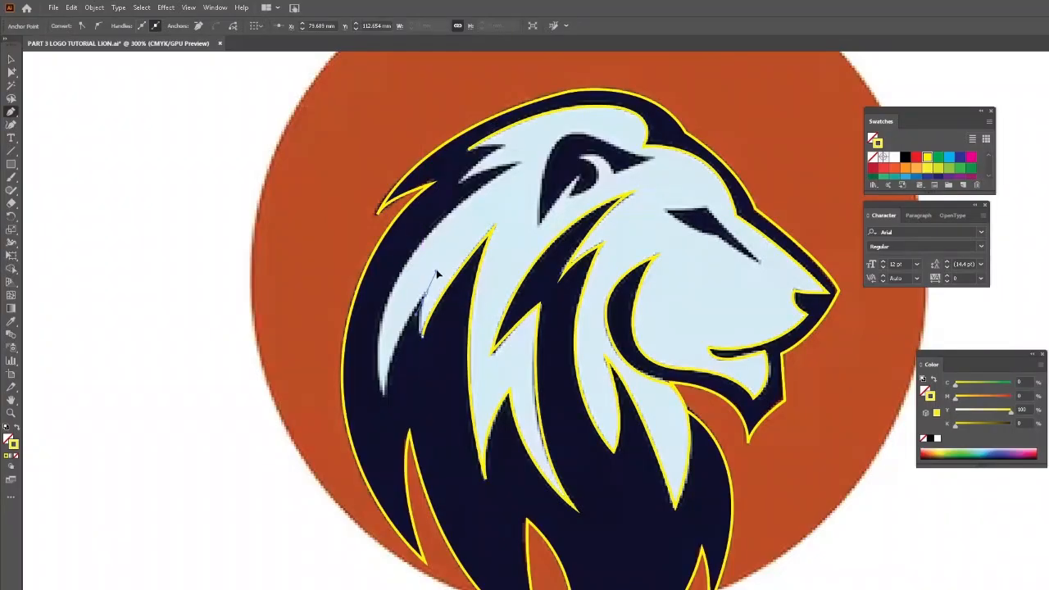
{"action": "left_click", "coordinate": [434, 276], "text": "ctrl"}
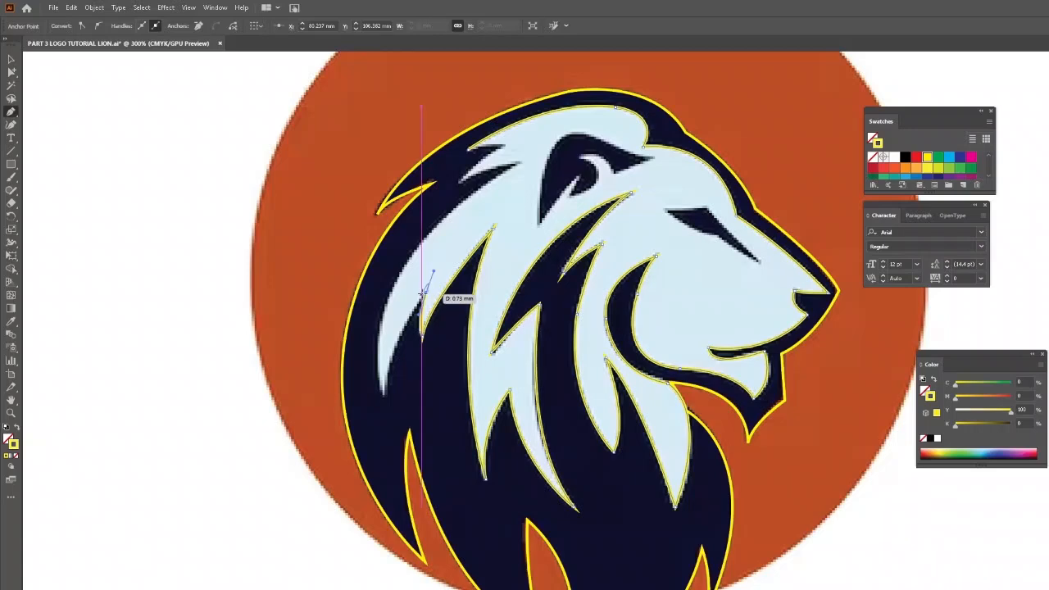
{"action": "left_click_drag", "start_coordinate": [427, 296], "coordinate": [430, 237]}
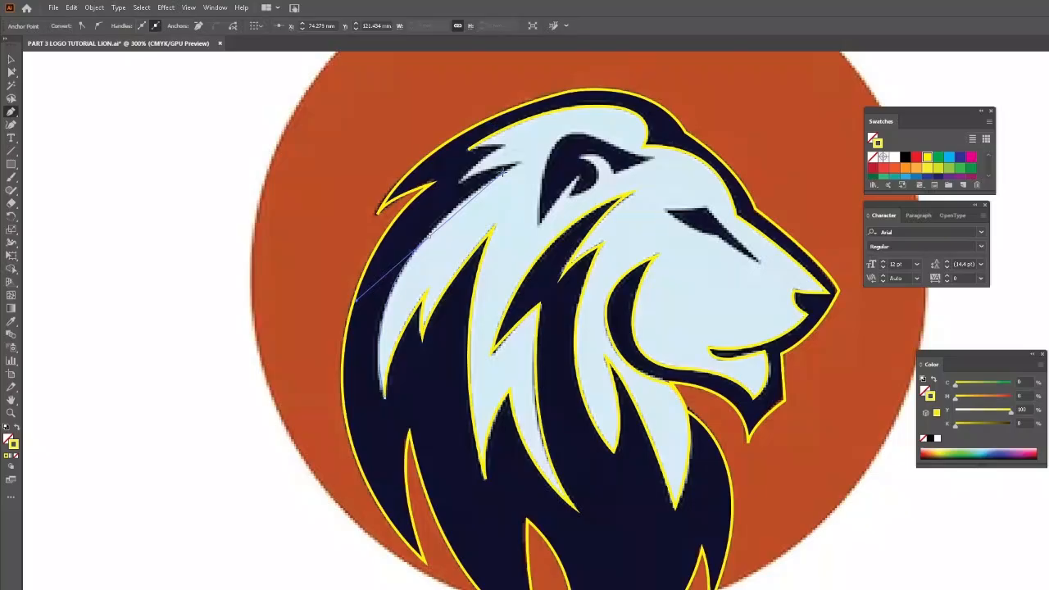
Trace the small hair spikes at the back of the head, close the face path at its starting tip, and deselect it.
{"action": "left_click", "coordinate": [429, 237]}
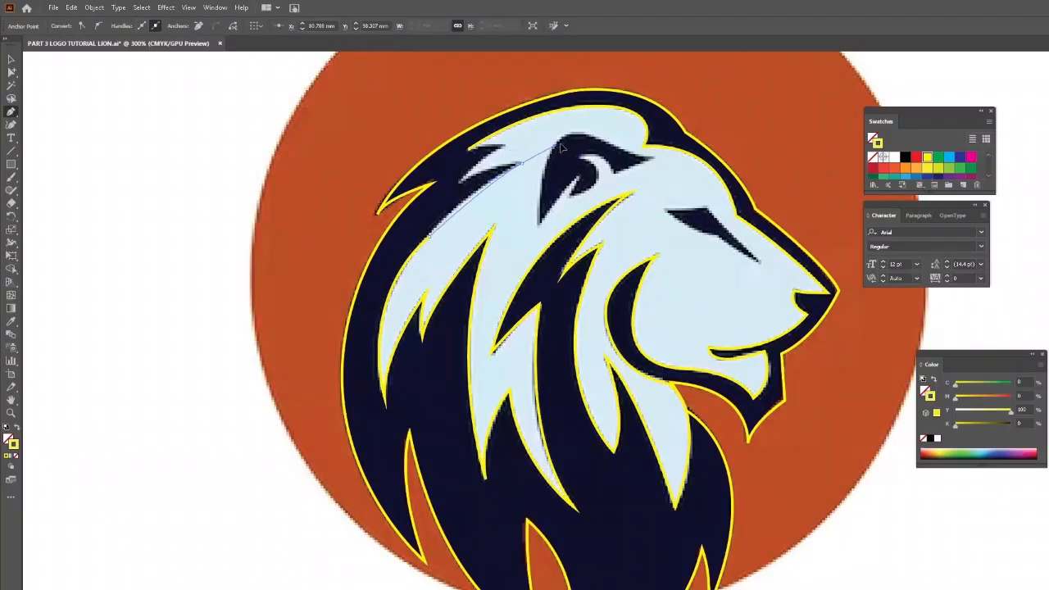
{"action": "left_click_drag", "start_coordinate": [566, 139], "coordinate": [463, 185]}
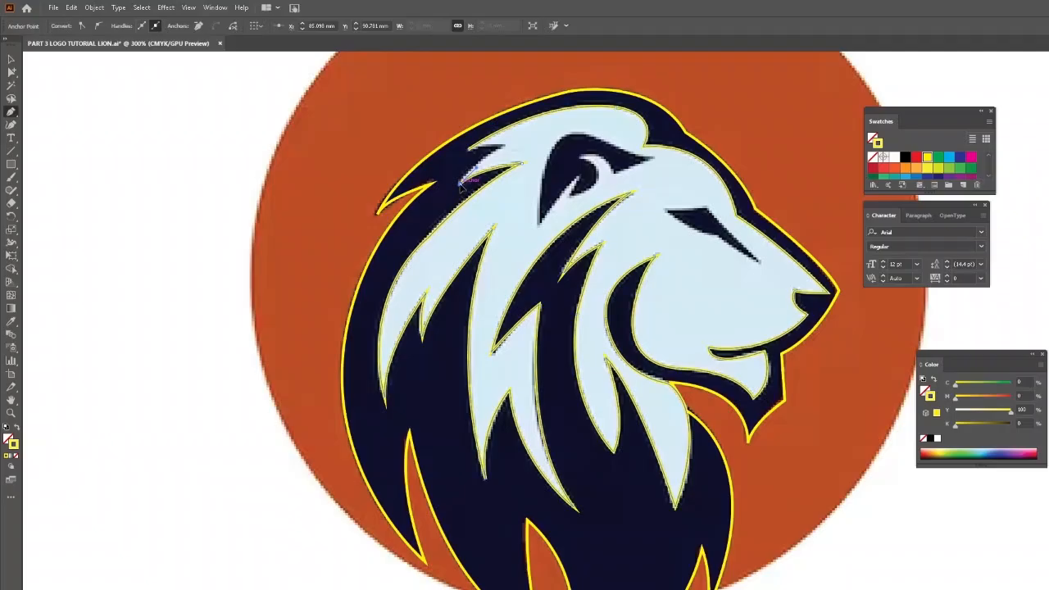
{"action": "left_click_drag", "start_coordinate": [505, 142], "coordinate": [463, 158]}
{"action": "left_click", "coordinate": [472, 172], "text": "ctrl"}
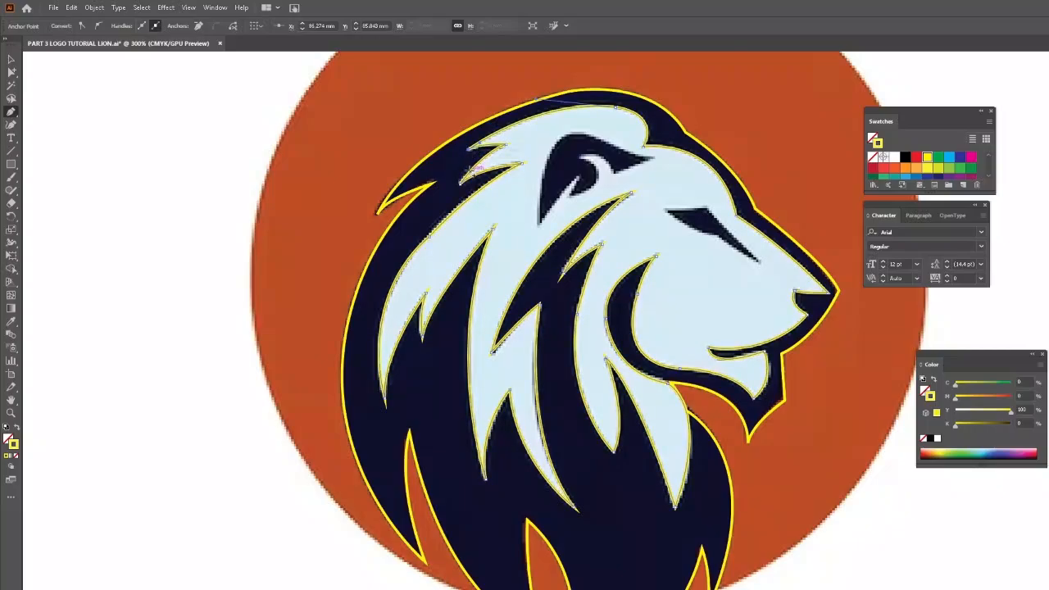
{"action": "left_click", "coordinate": [10, 59]}
{"action": "left_click", "coordinate": [67, 92]}
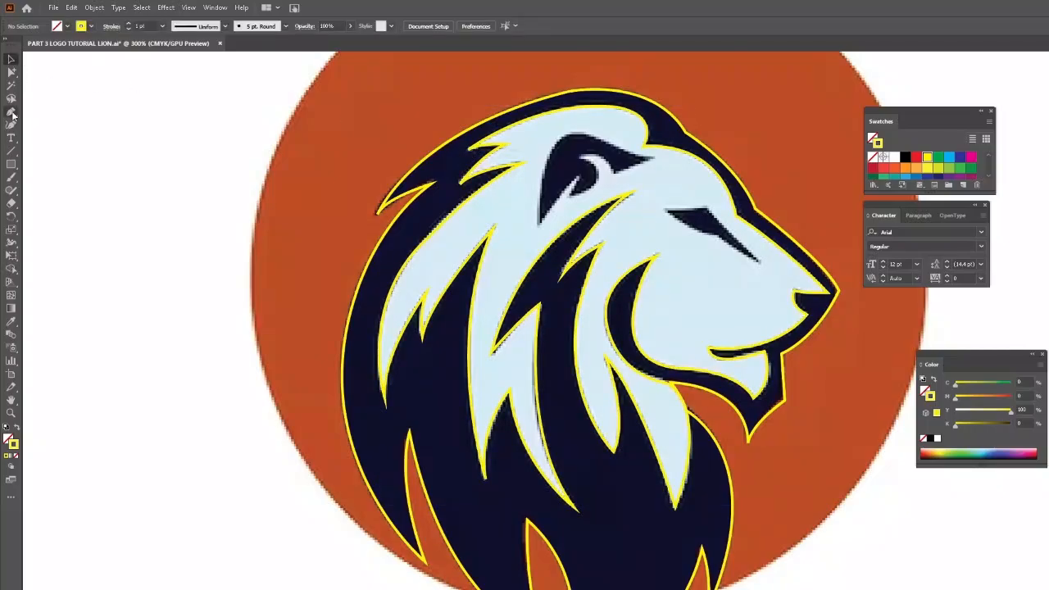
Trace the dark ear shape with its inner curl as a closed Pen path, and deselect it.
{"action": "left_click_drag", "start_coordinate": [653, 157], "coordinate": [578, 181]}
{"action": "left_click", "coordinate": [578, 162]}
{"action": "mouse_move", "coordinate": [539, 226]}
{"action": "left_mouse_down"}
{"action": "mouse_move", "coordinate": [564, 221]}
{"action": "mouse_move", "coordinate": [535, 233]}
{"action": "left_mouse_up"}
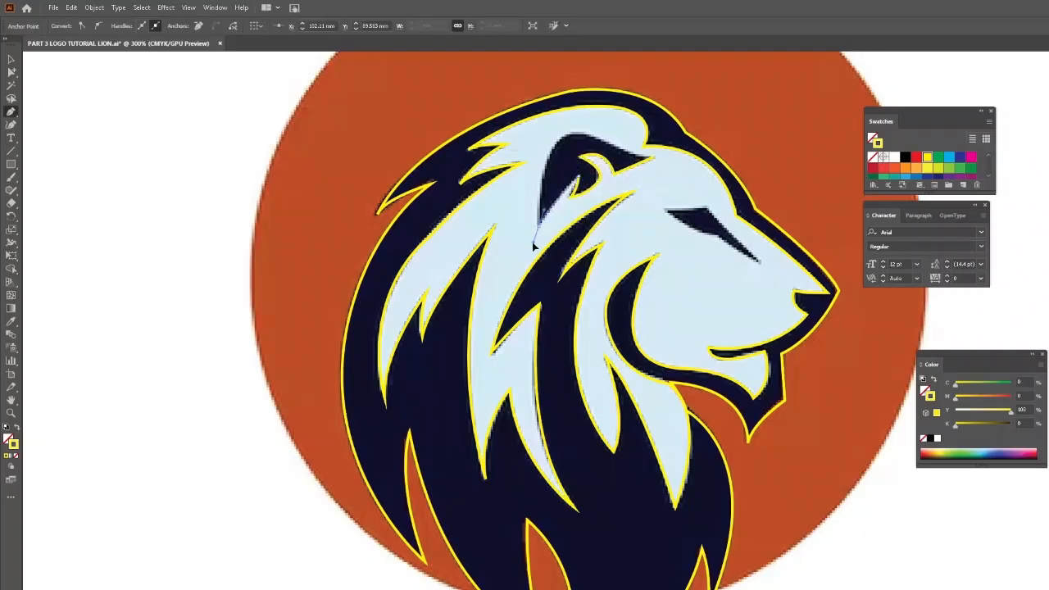
{"action": "left_click_drag", "start_coordinate": [578, 162], "coordinate": [654, 158]}
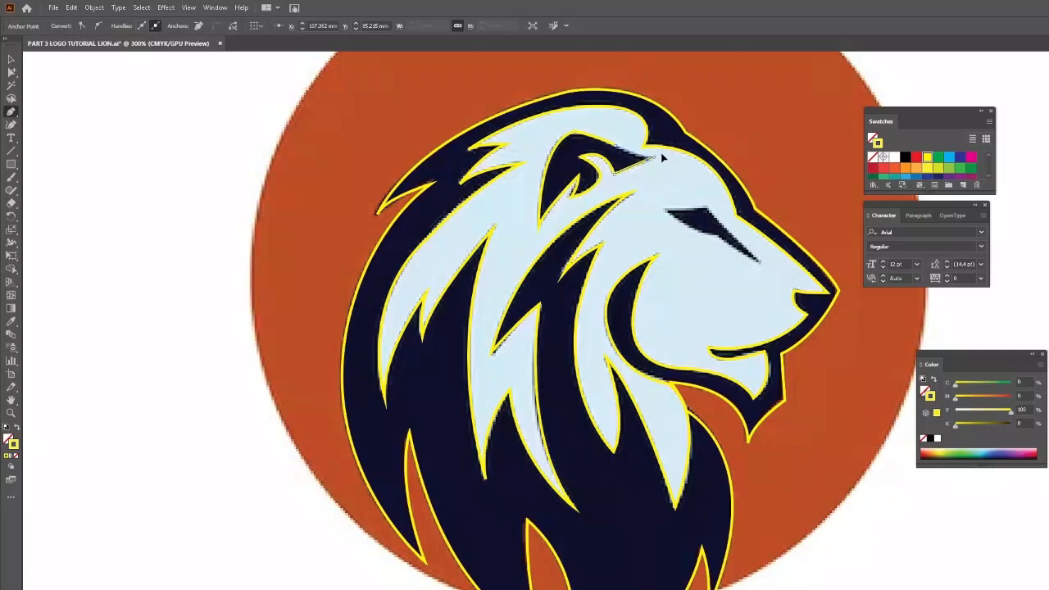
{"action": "left_click", "coordinate": [16, 61]}
{"action": "left_click", "coordinate": [65, 79]}
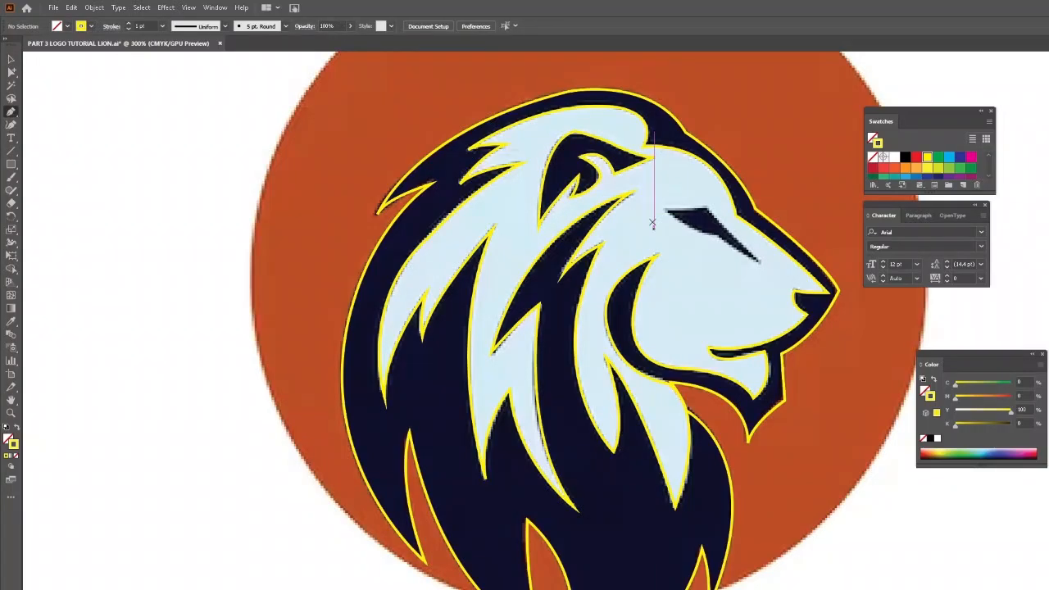
Trace the dark eye shape as a closed Pen path through its pointed corners, and deselect it.
{"action": "left_click_drag", "start_coordinate": [668, 210], "coordinate": [693, 211]}
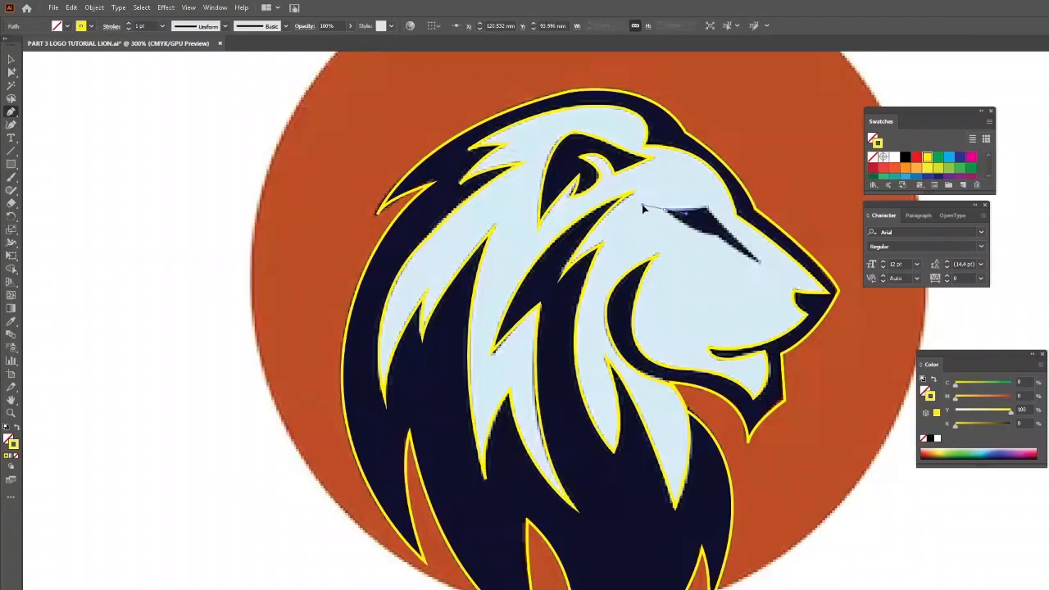
{"action": "left_click", "coordinate": [666, 210]}
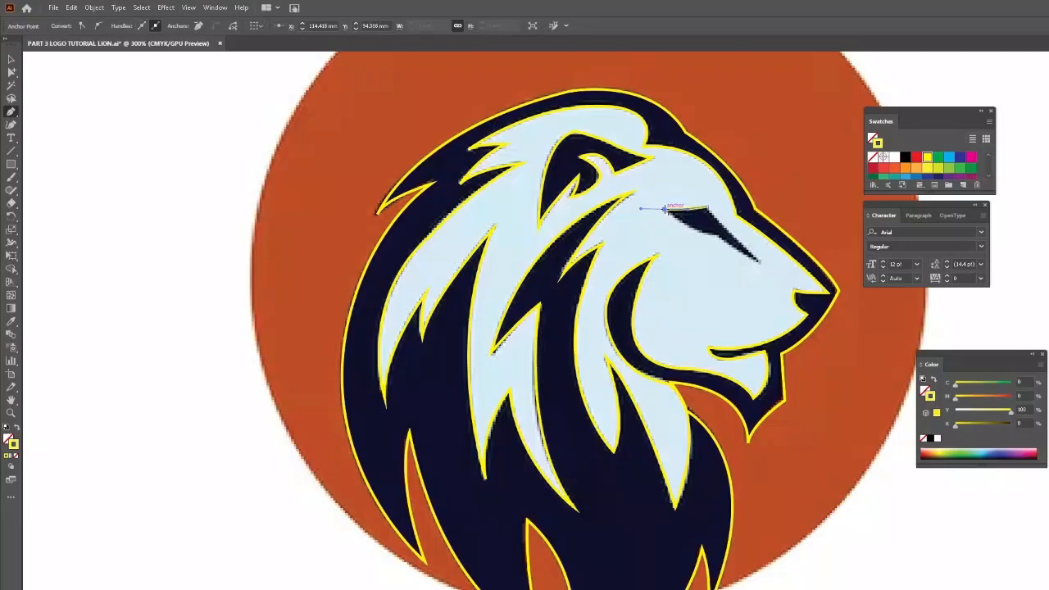
{"action": "left_click_drag", "start_coordinate": [708, 212], "coordinate": [761, 263]}
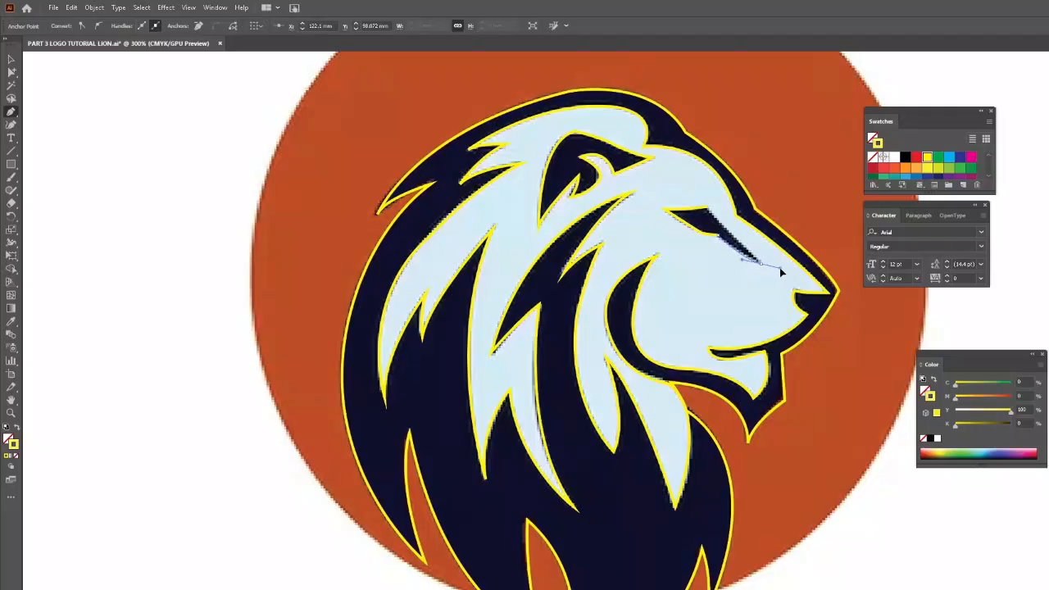
{"action": "left_click_drag", "start_coordinate": [707, 208], "coordinate": [702, 200]}
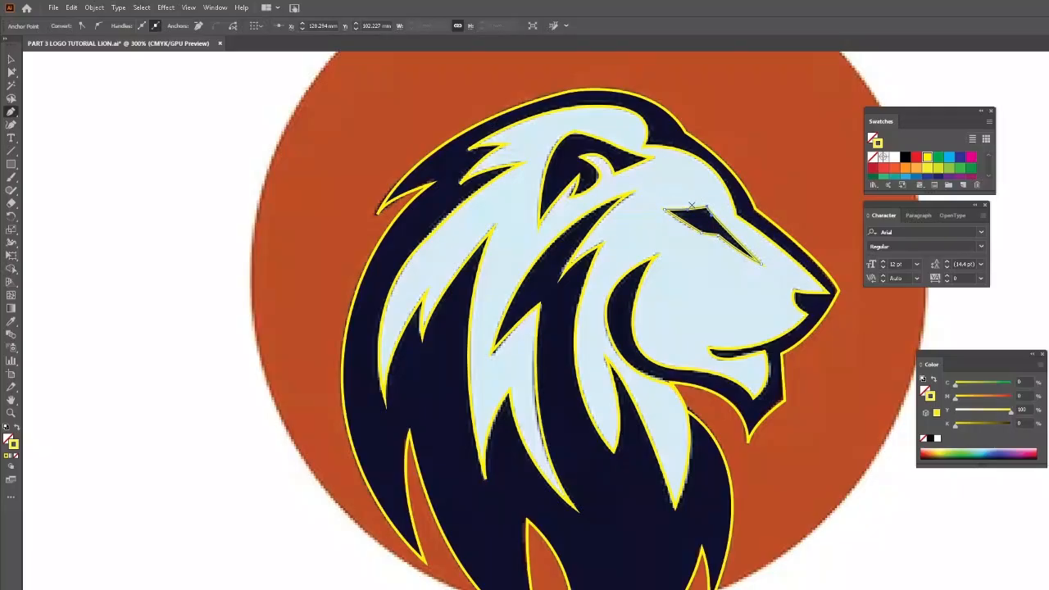
{"action": "left_click", "coordinate": [10, 61]}
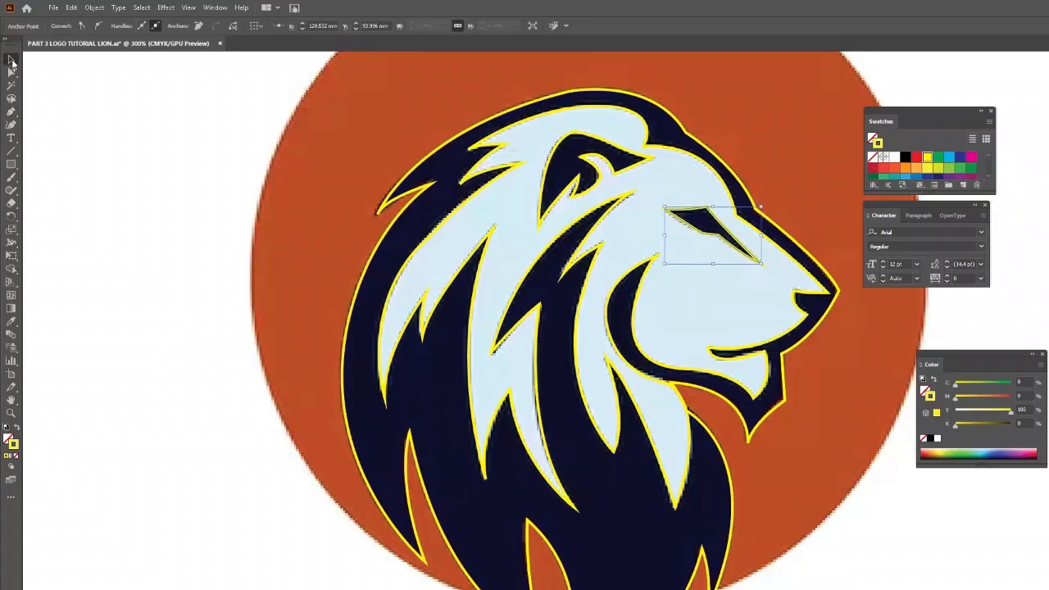
{"action": "left_click", "coordinate": [270, 236]}
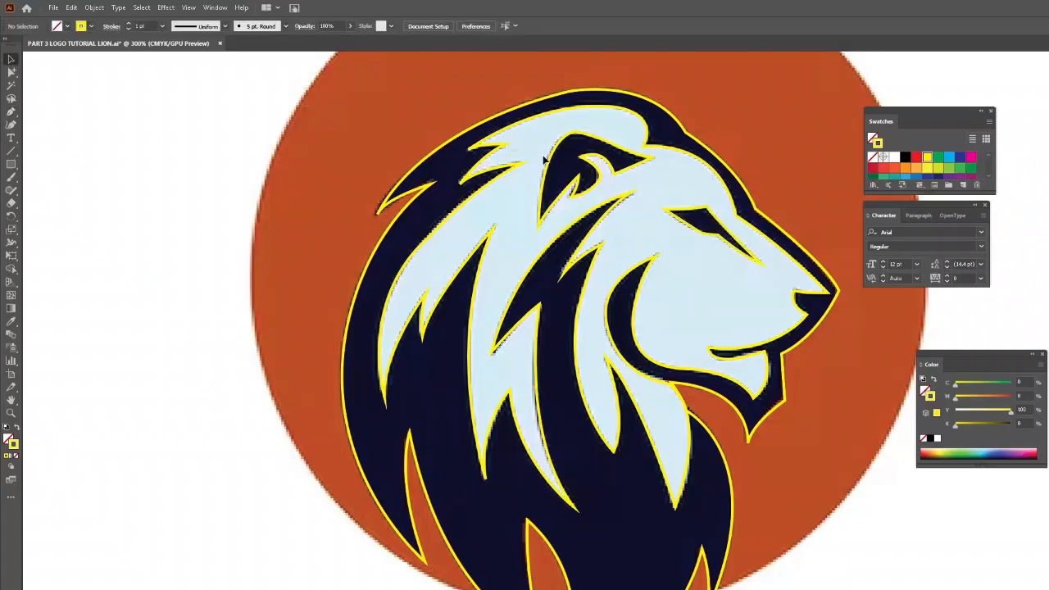
Give the traced face and mane path a white fill with no stroke, and deselect it.
{"action": "left_click", "coordinate": [526, 125]}
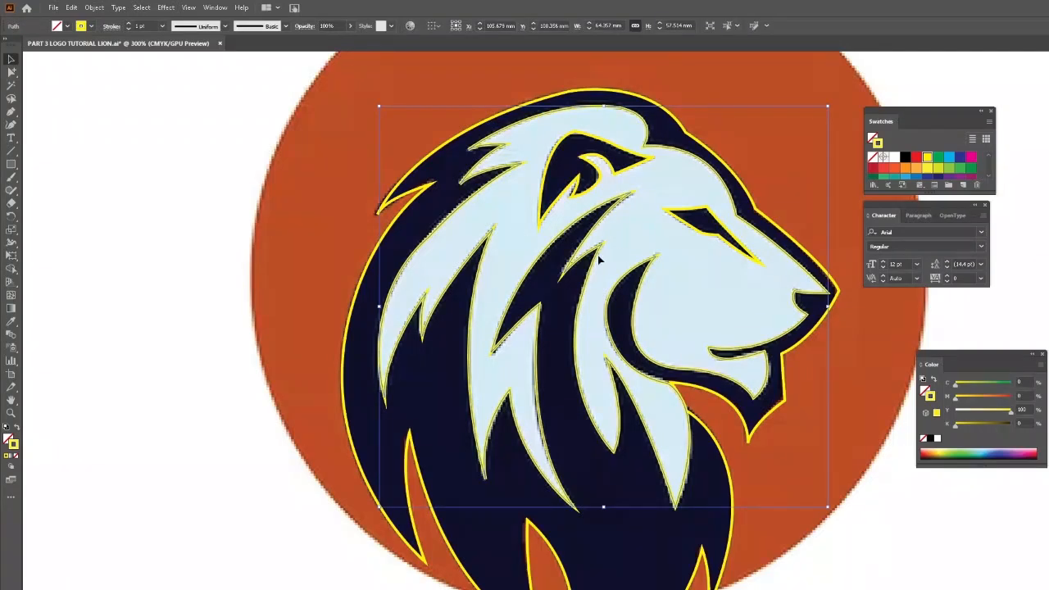
{"action": "left_click", "coordinate": [896, 158]}
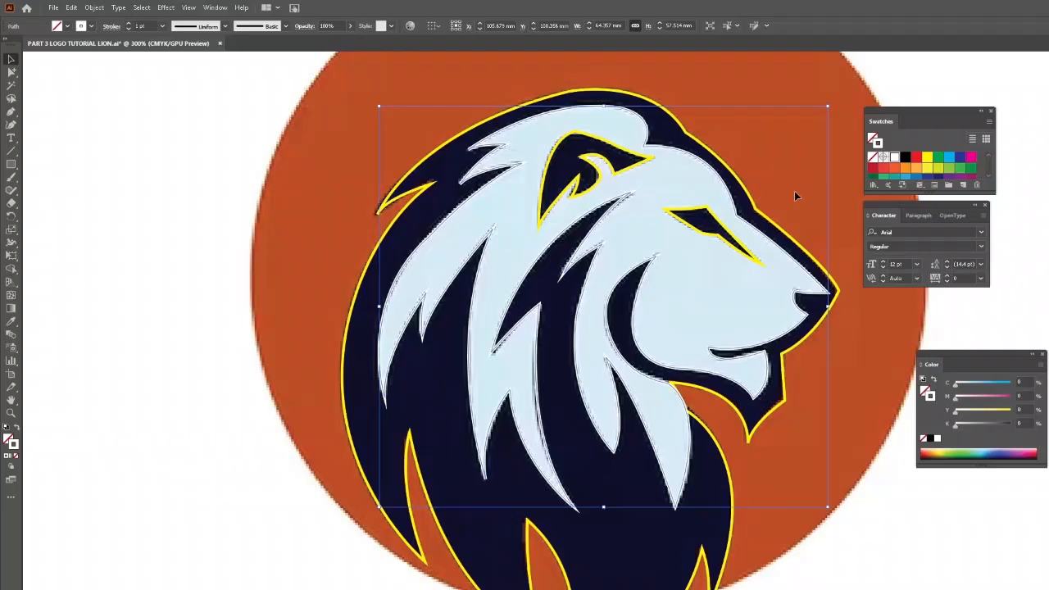
{"action": "key", "text": "shift+x"}
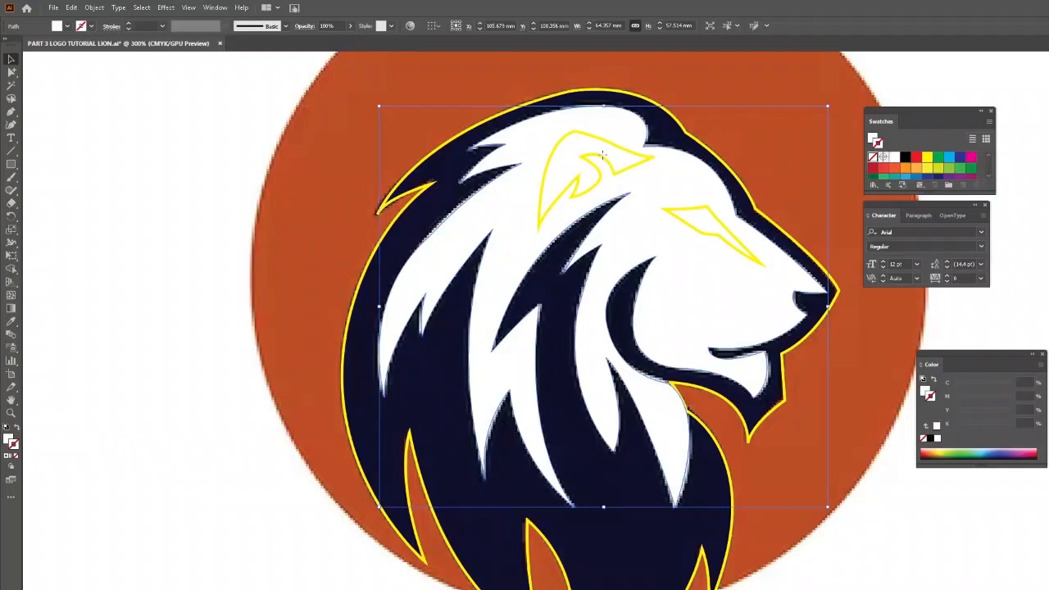
{"action": "left_click", "coordinate": [1021, 166]}
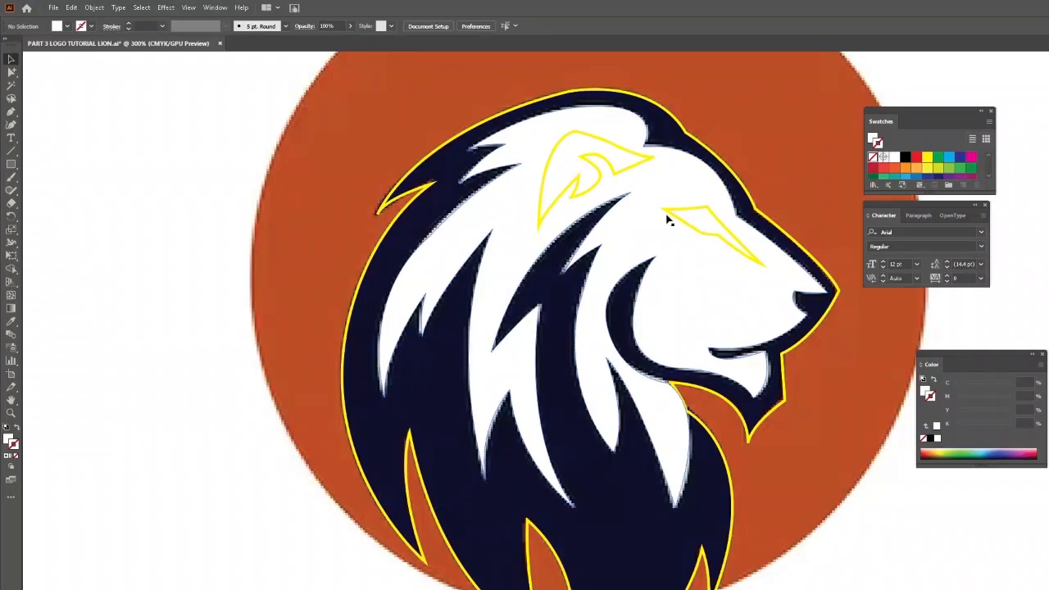
Combine the ear, eye and white face paths into one compound path so the ear and eye are cut out.
{"action": "left_click", "coordinate": [617, 174]}
{"action": "left_click", "coordinate": [621, 151]}
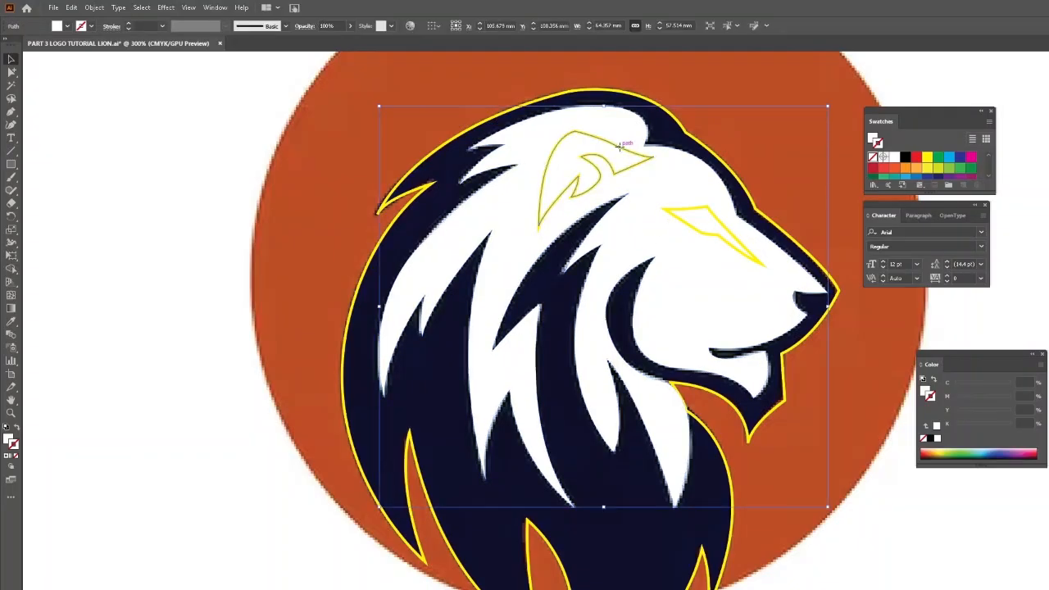
{"action": "left_click", "coordinate": [719, 232], "text": "shift"}
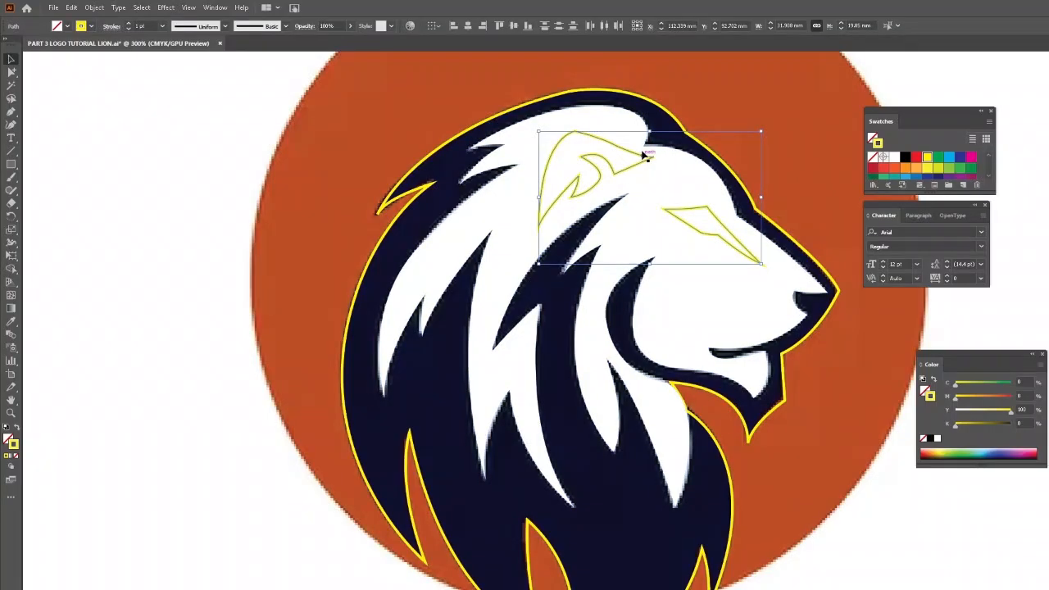
{"action": "left_click", "coordinate": [613, 119]}
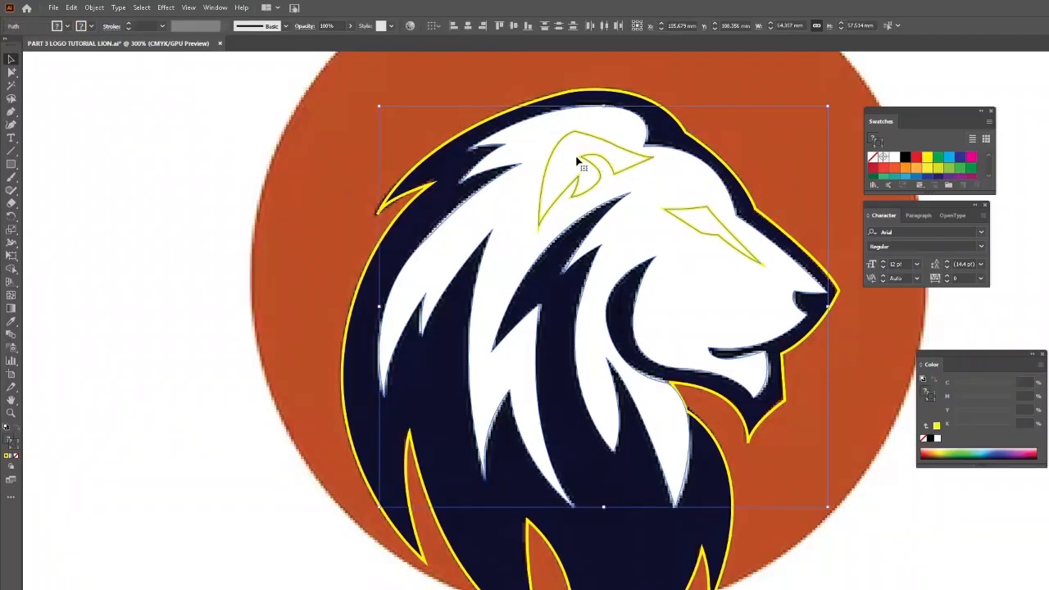
{"action": "left_click", "coordinate": [92, 8]}
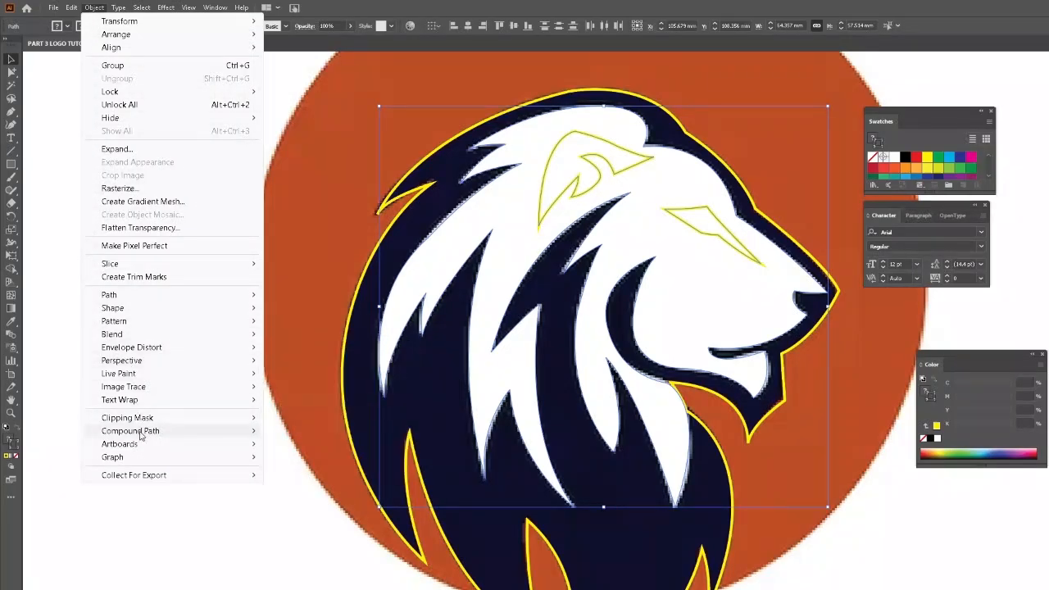
{"action": "mouse_move", "coordinate": [141, 434]}
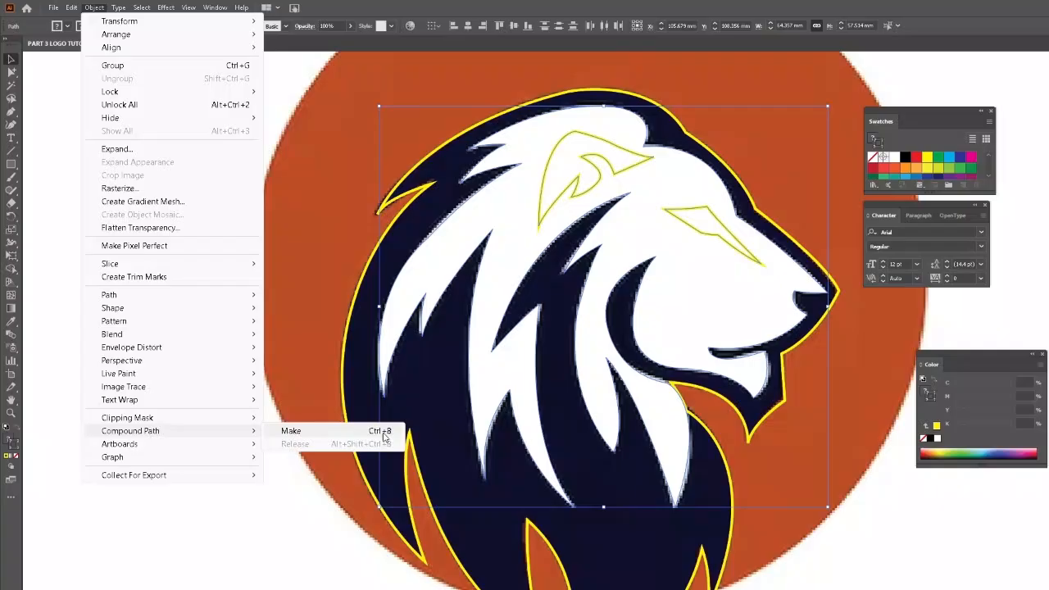
{"action": "left_click", "coordinate": [292, 432]}
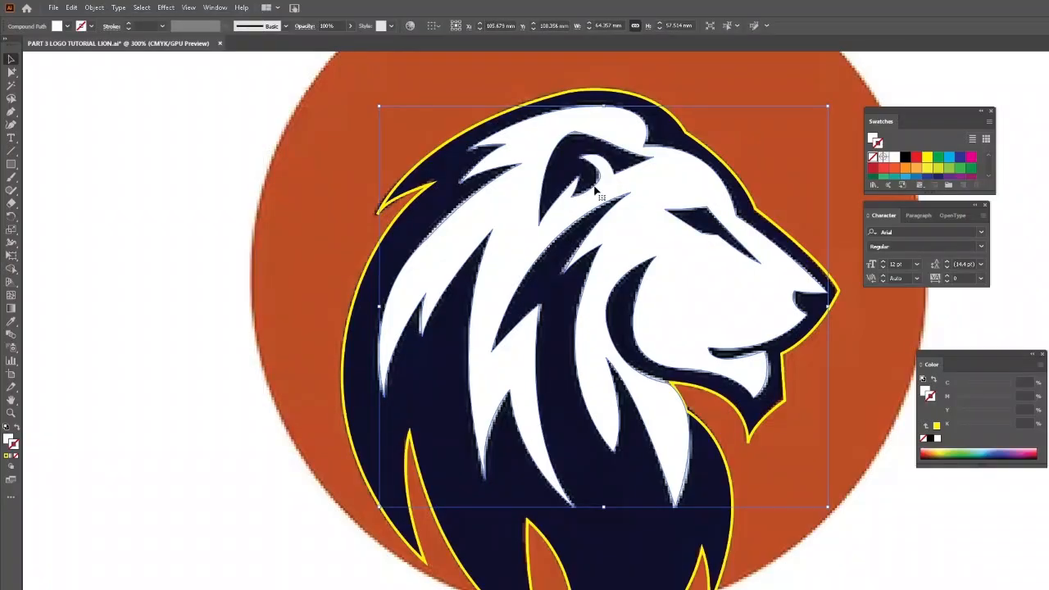
Give the lion's outer outline path a black fill with no stroke, and deselect it.
{"action": "left_click", "coordinate": [425, 180]}
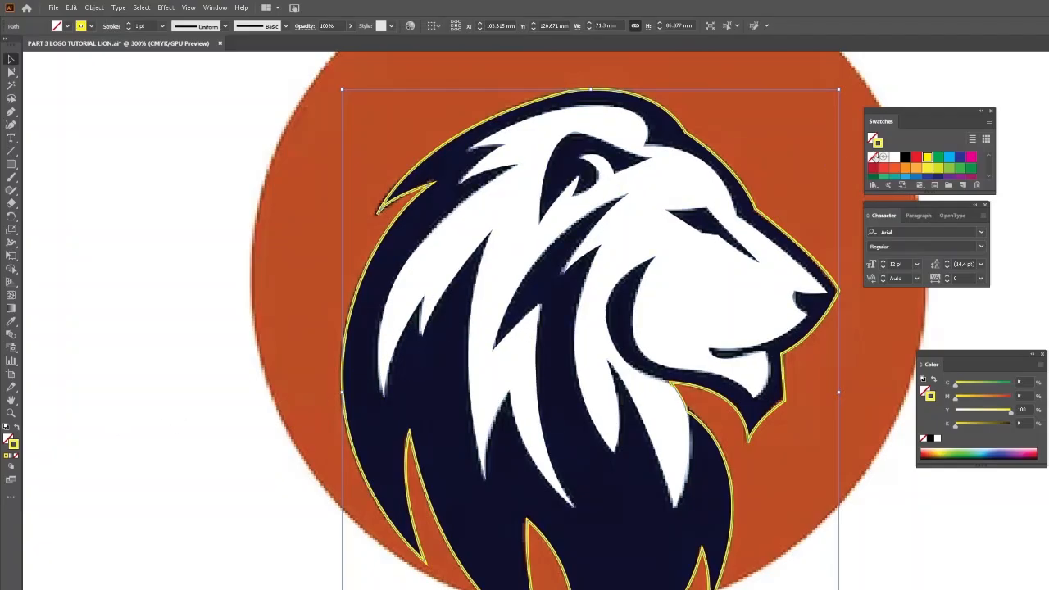
{"action": "left_click", "coordinate": [905, 158]}
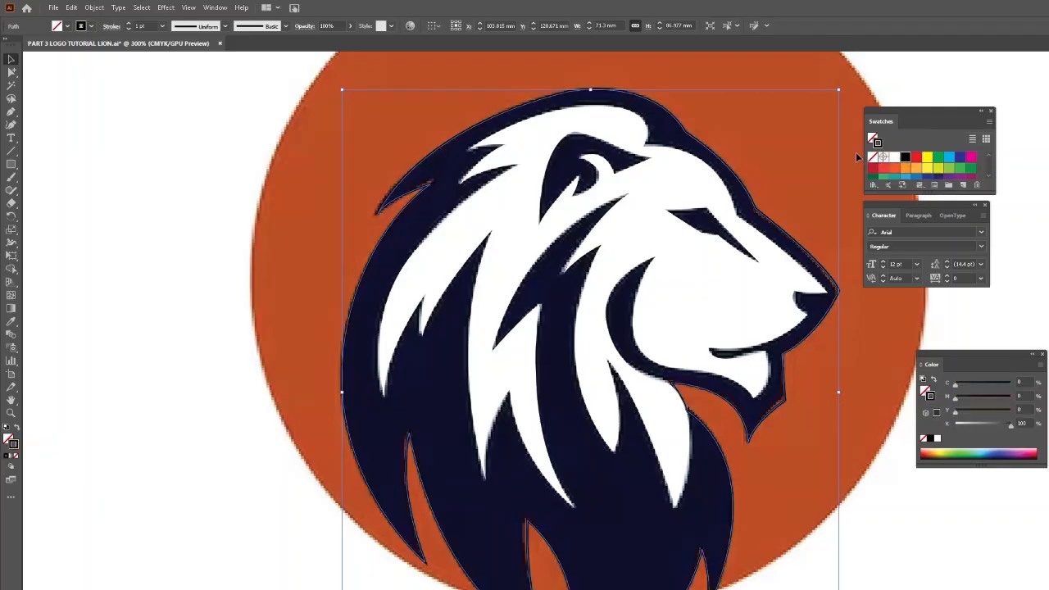
{"action": "key", "text": "shift+x"}
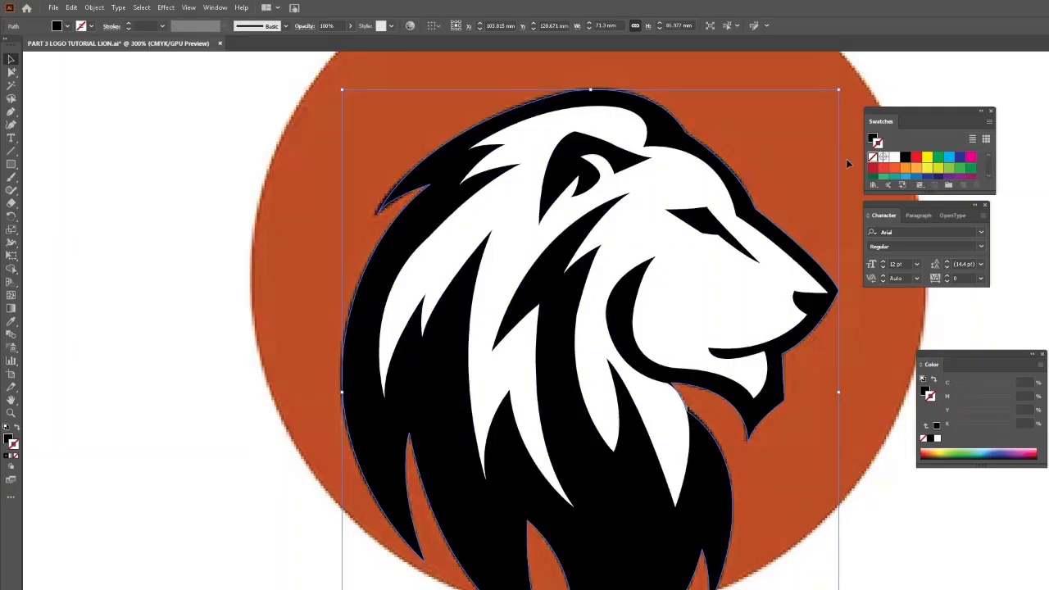
{"action": "left_click", "coordinate": [880, 336]}
Draw a circle about 98.6 mm in diameter with the Ellipse tool and align it over the reference's orange disc.
{"action": "left_click", "coordinate": [11, 413]}
{"action": "left_click", "coordinate": [770, 347], "text": "alt"}
{"action": "left_click", "coordinate": [607, 414], "text": "alt"}
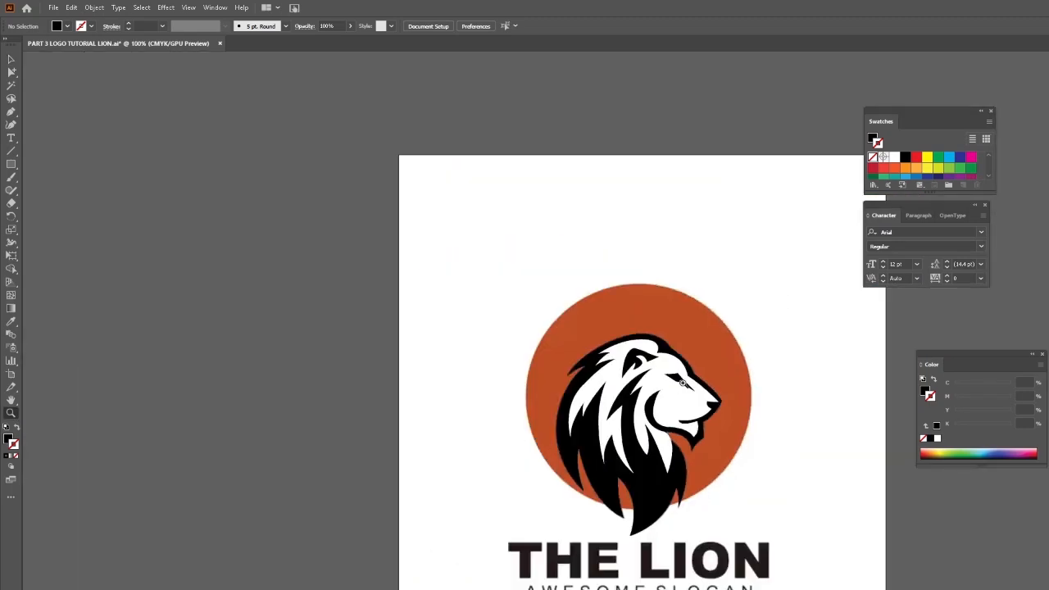
{"action": "scroll", "coordinate": [685, 382], "scroll_direction": "down", "scroll_amount": 5}
{"action": "left_click", "coordinate": [719, 345]}
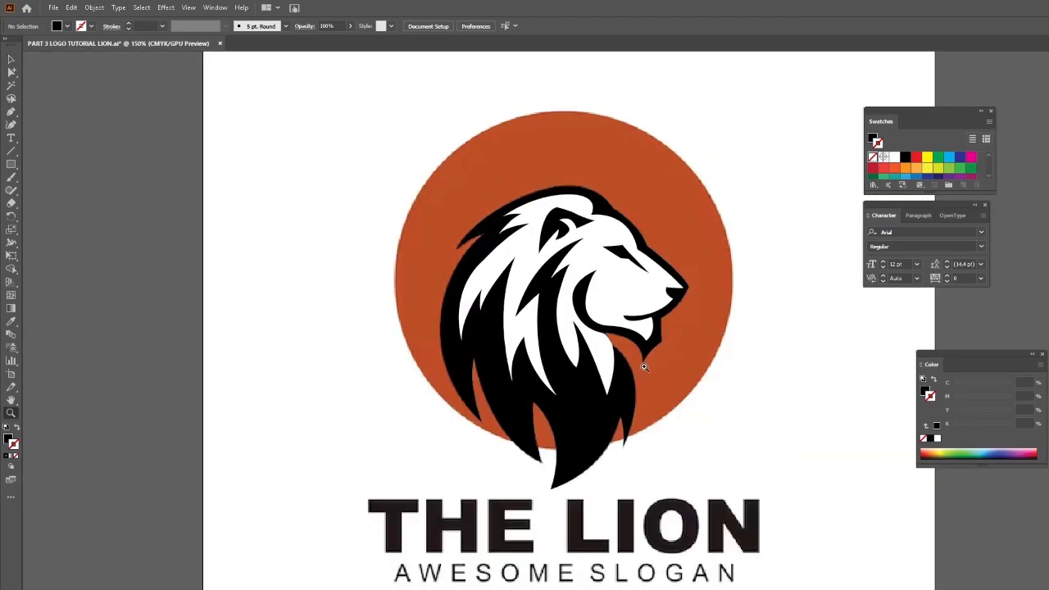
{"action": "left_click", "coordinate": [10, 166]}
{"action": "left_click", "coordinate": [11, 166]}
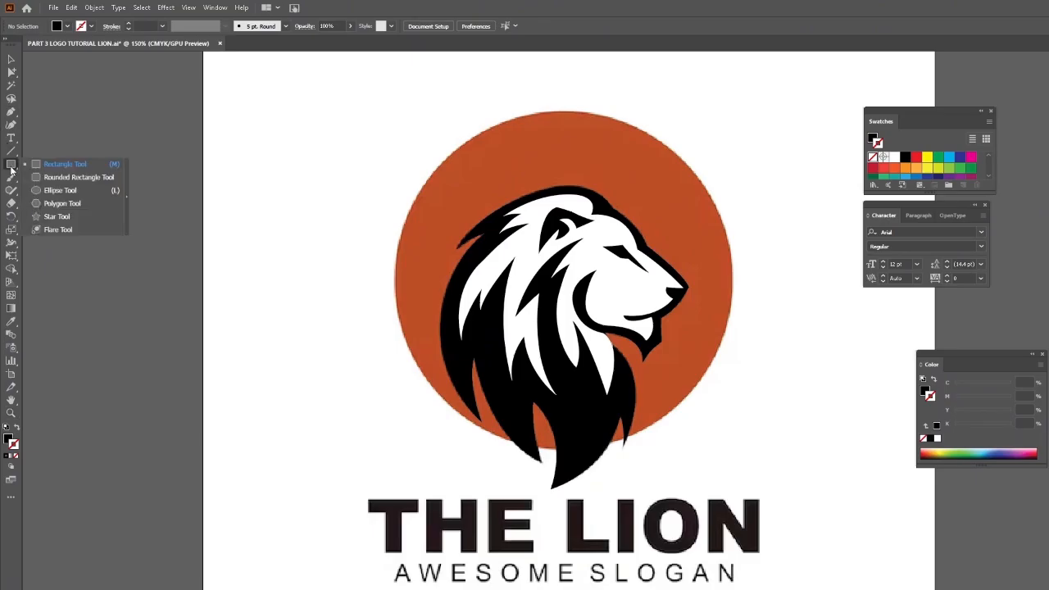
{"action": "left_click", "coordinate": [46, 190]}
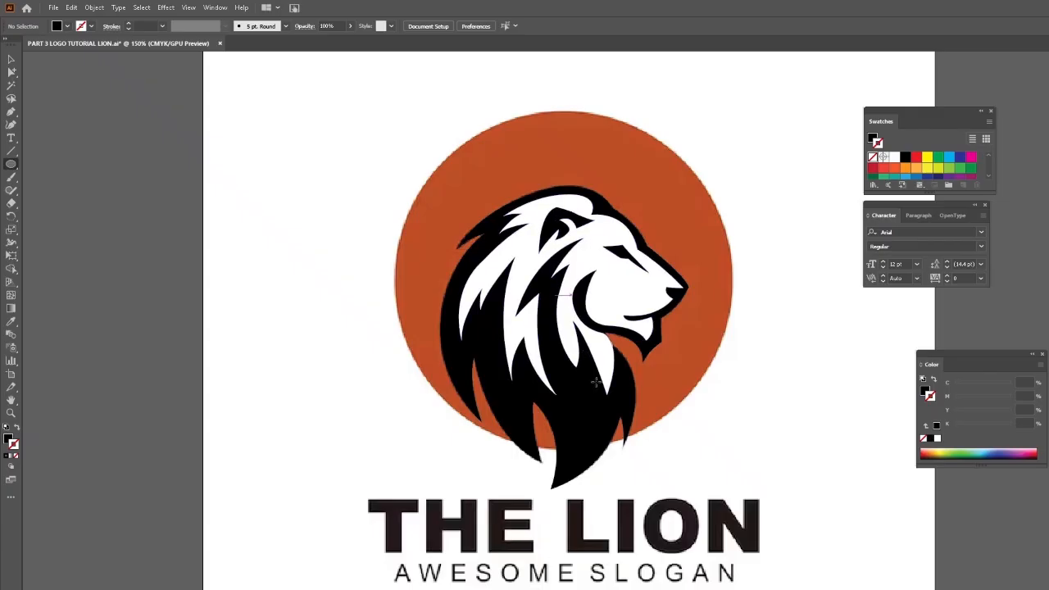
{"action": "left_click_drag", "start_coordinate": [648, 453], "coordinate": [727, 466]}
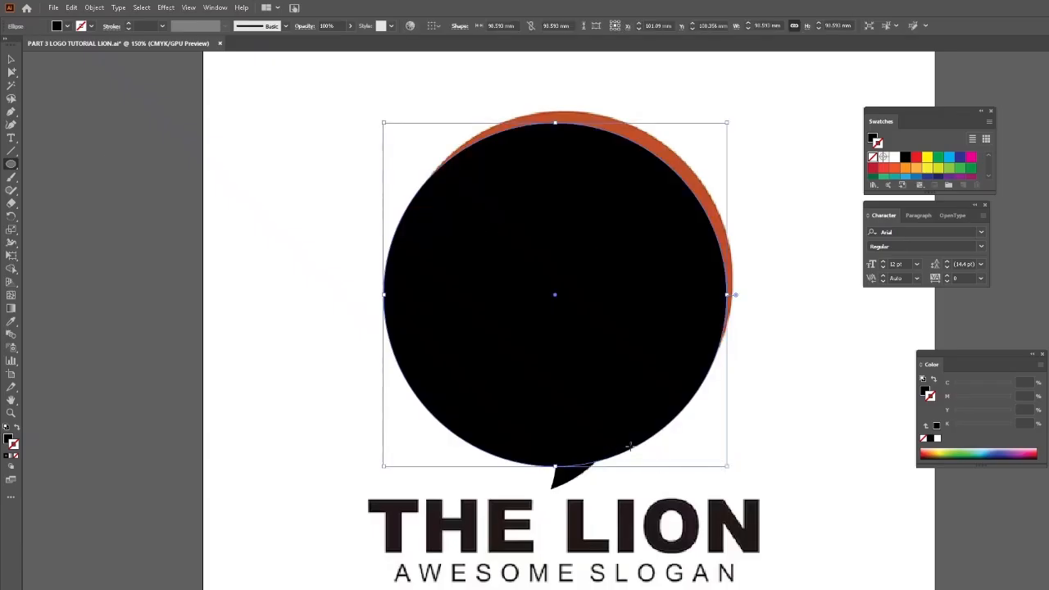
{"action": "left_click", "coordinate": [12, 60]}
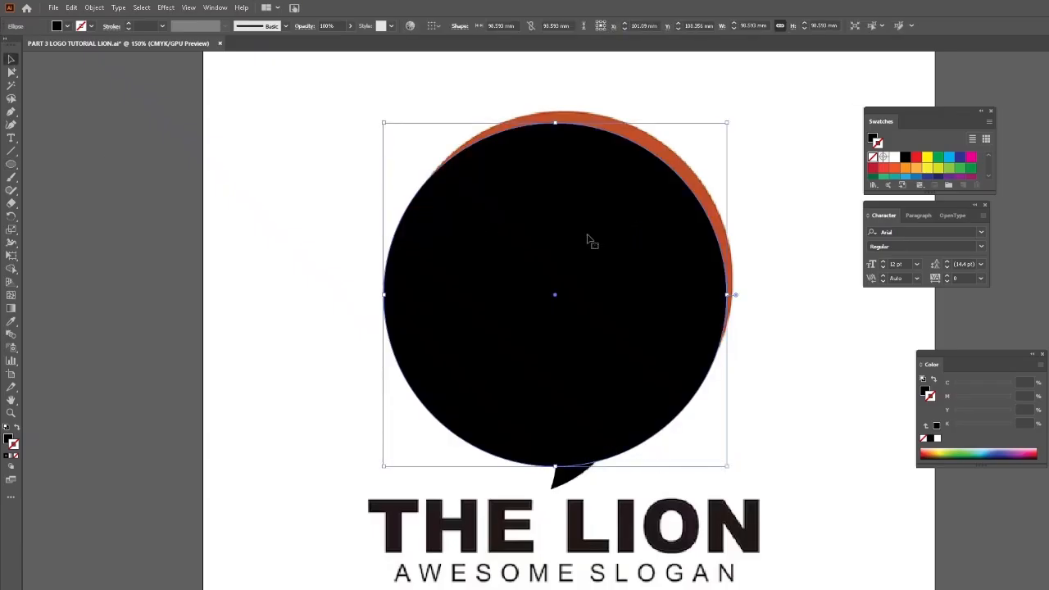
{"action": "left_click_drag", "start_coordinate": [587, 240], "coordinate": [596, 230]}
Fill the new circle with the red swatch and deselect it.
{"action": "left_click", "coordinate": [874, 141]}
{"action": "left_click", "coordinate": [917, 160]}
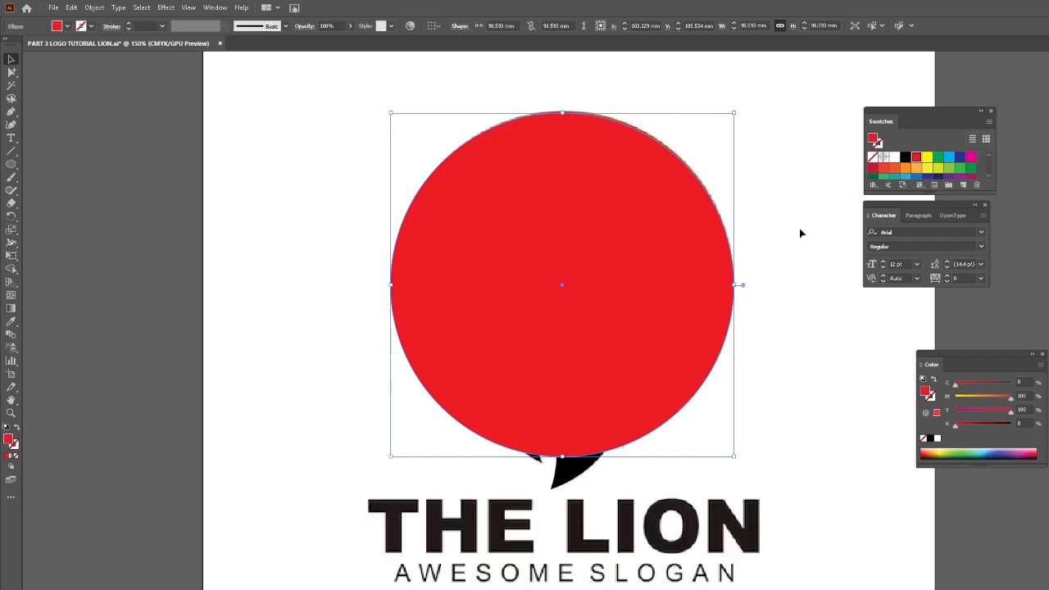
{"action": "left_click", "coordinate": [825, 339]}
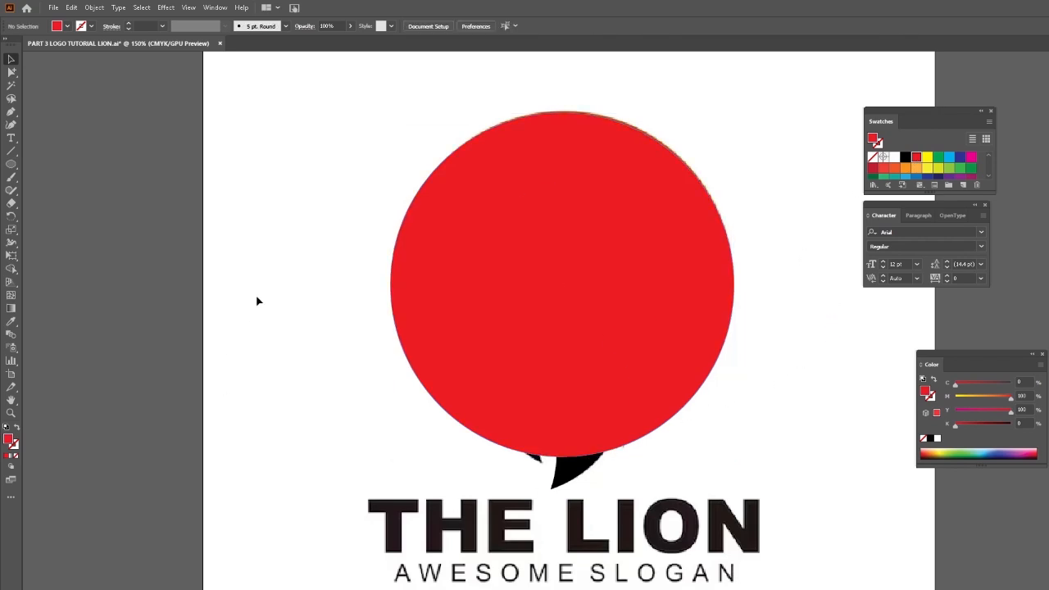
Send the red circle to the back of the stacking order and deselect it.
{"action": "left_click", "coordinate": [433, 326]}
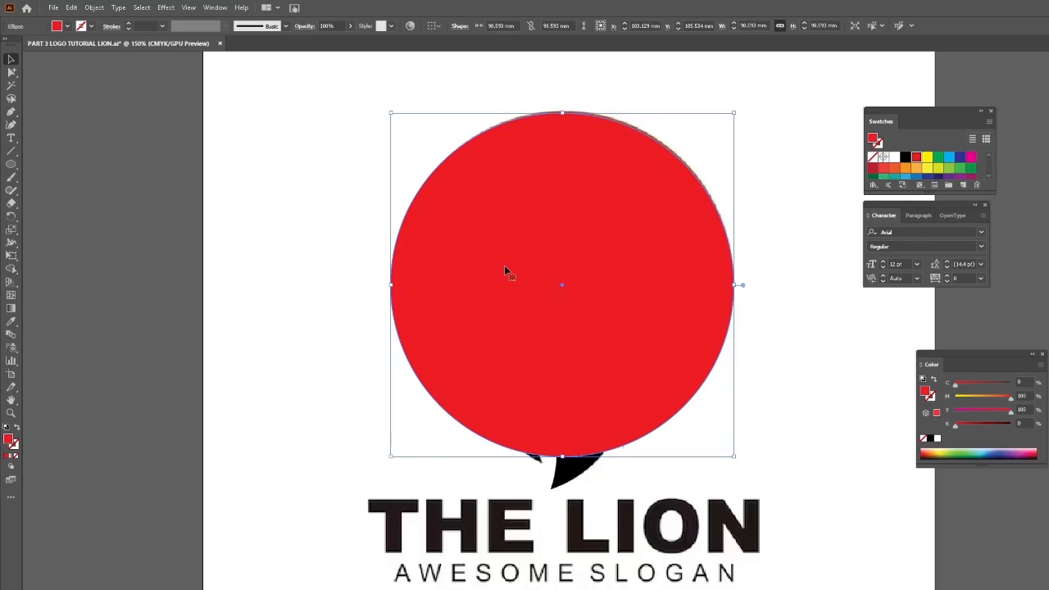
{"action": "left_click", "coordinate": [94, 8]}
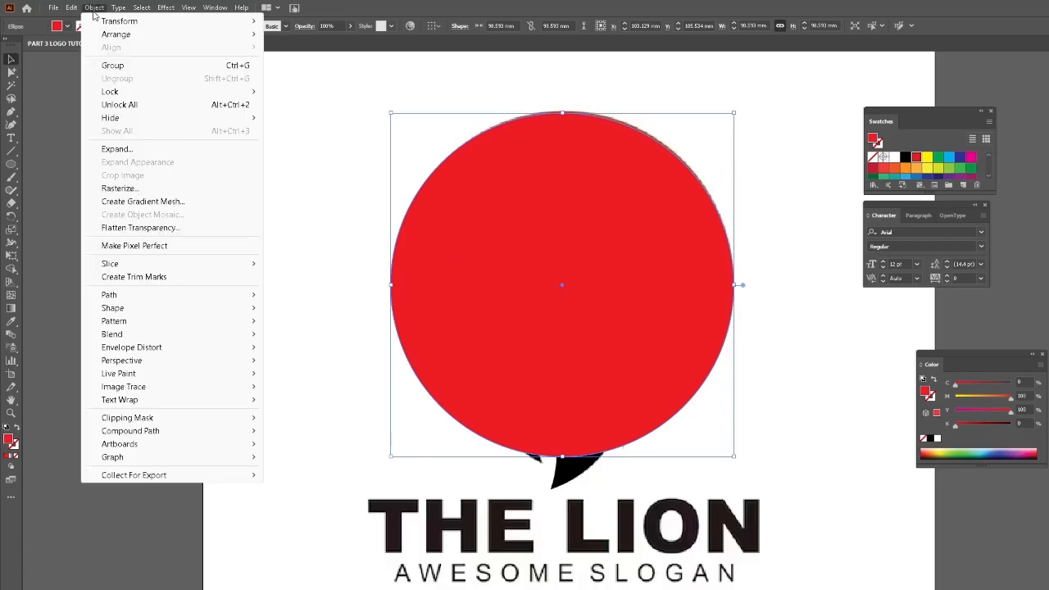
{"action": "mouse_move", "coordinate": [126, 32]}
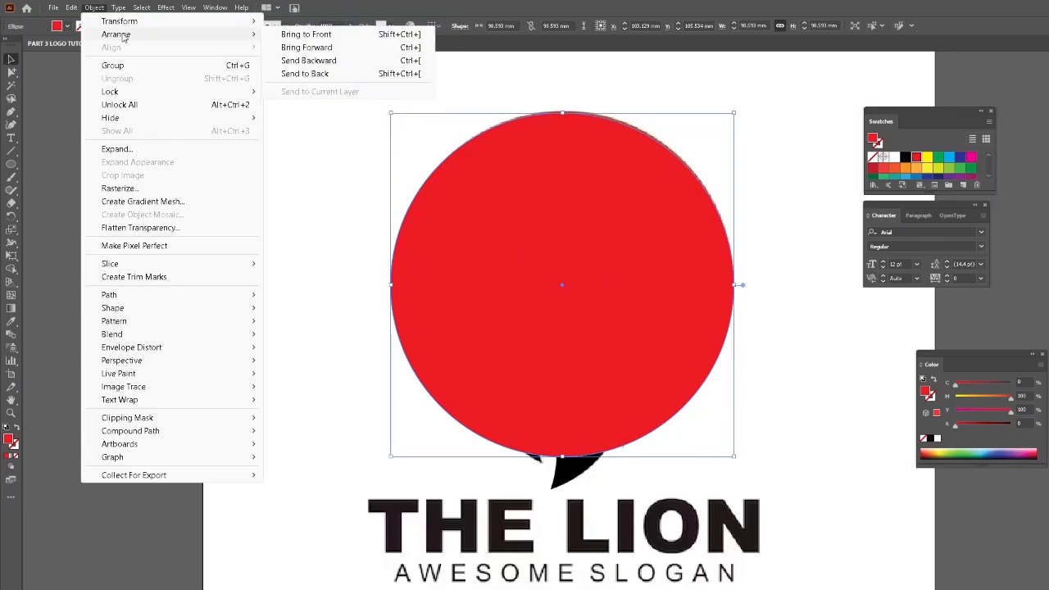
{"action": "left_click", "coordinate": [305, 74]}
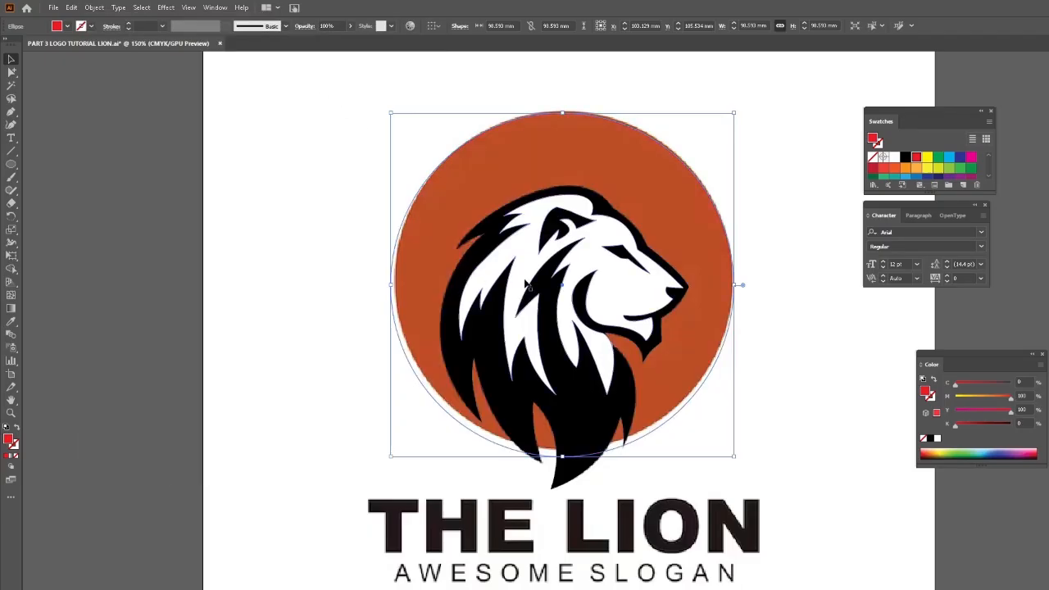
{"action": "left_click", "coordinate": [255, 216]}
{"action": "left_click", "coordinate": [432, 204]}
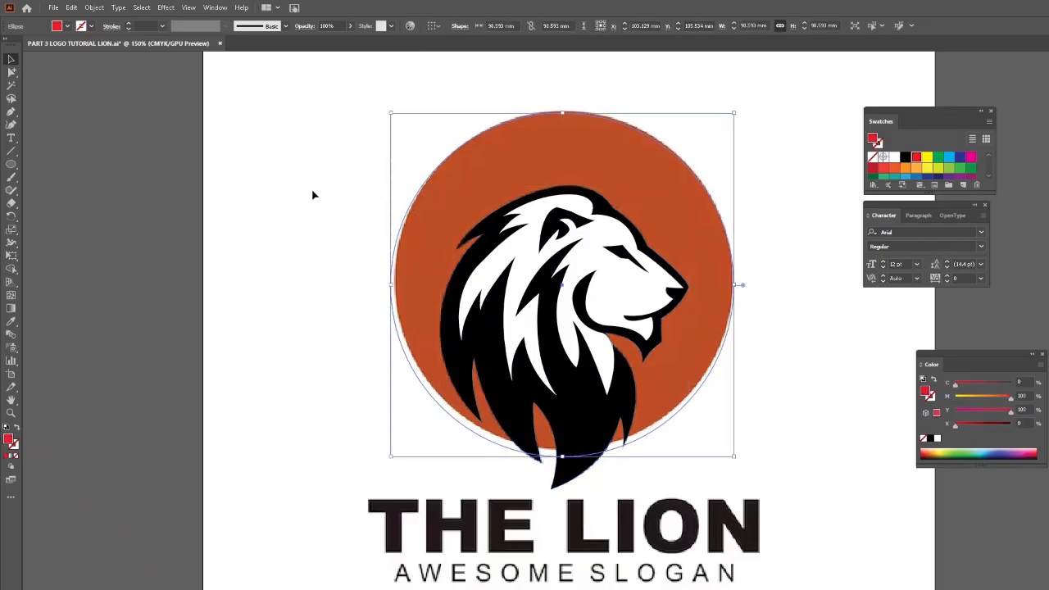
{"action": "left_click", "coordinate": [311, 215]}
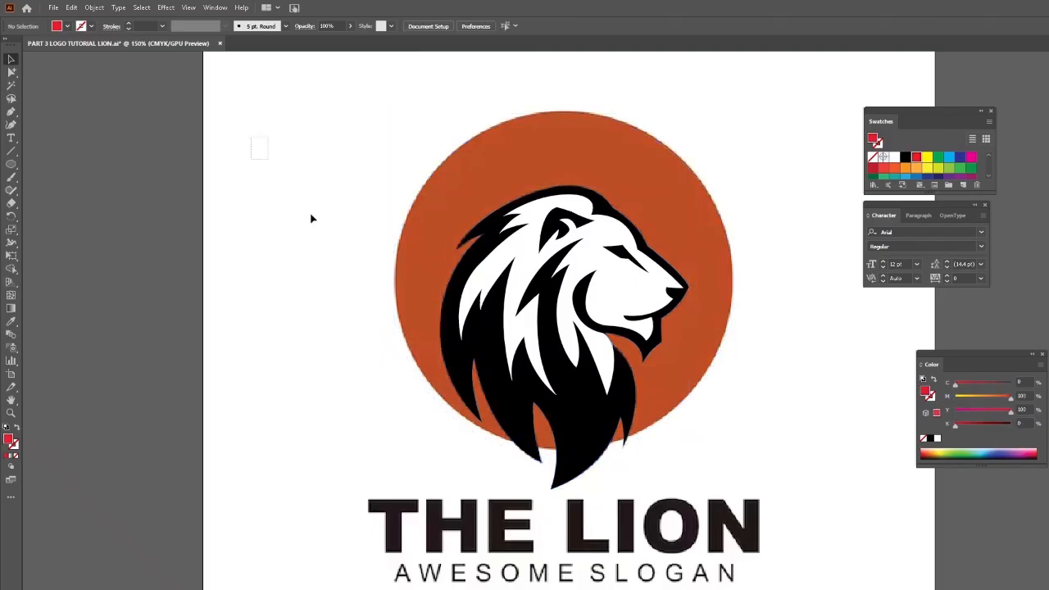
Set the keyboard increment to 10 in and move the reference image sideways out from over the traced artwork.
{"action": "left_click", "coordinate": [348, 284]}
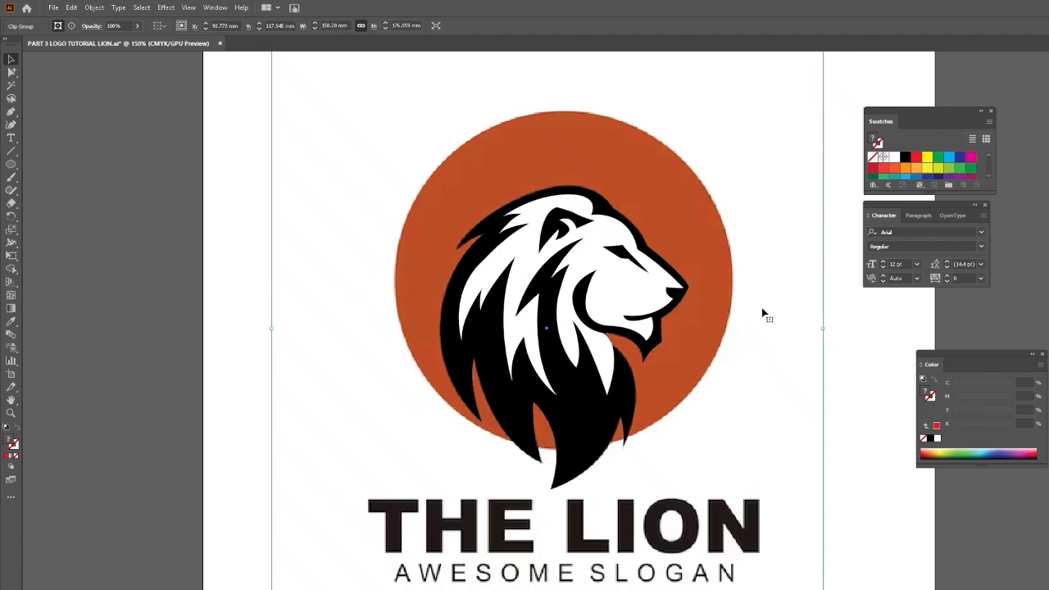
{"action": "key", "text": "ctrl+k"}
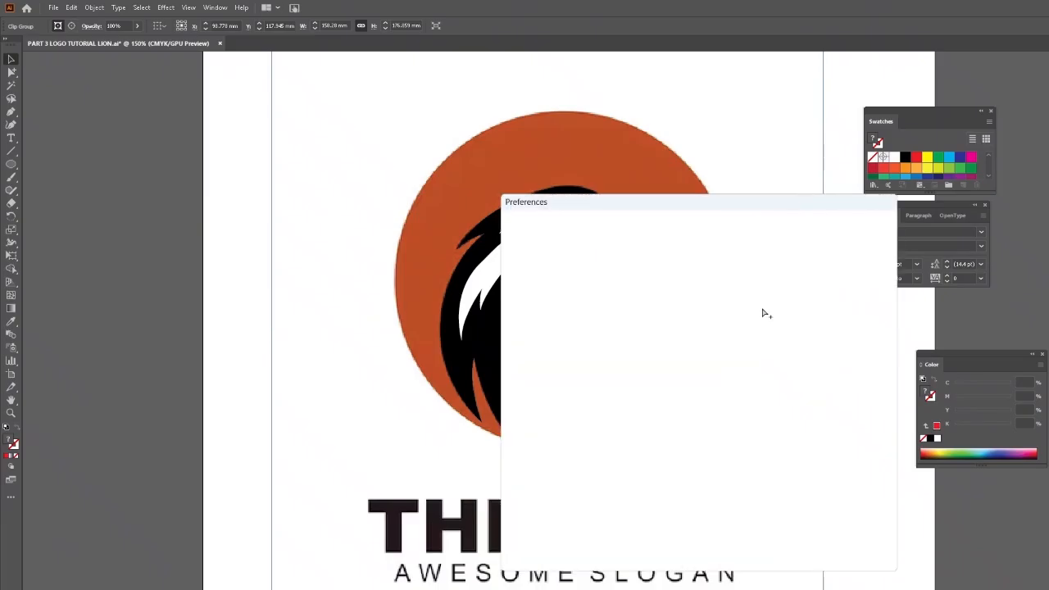
{"action": "type", "text": "10in"}
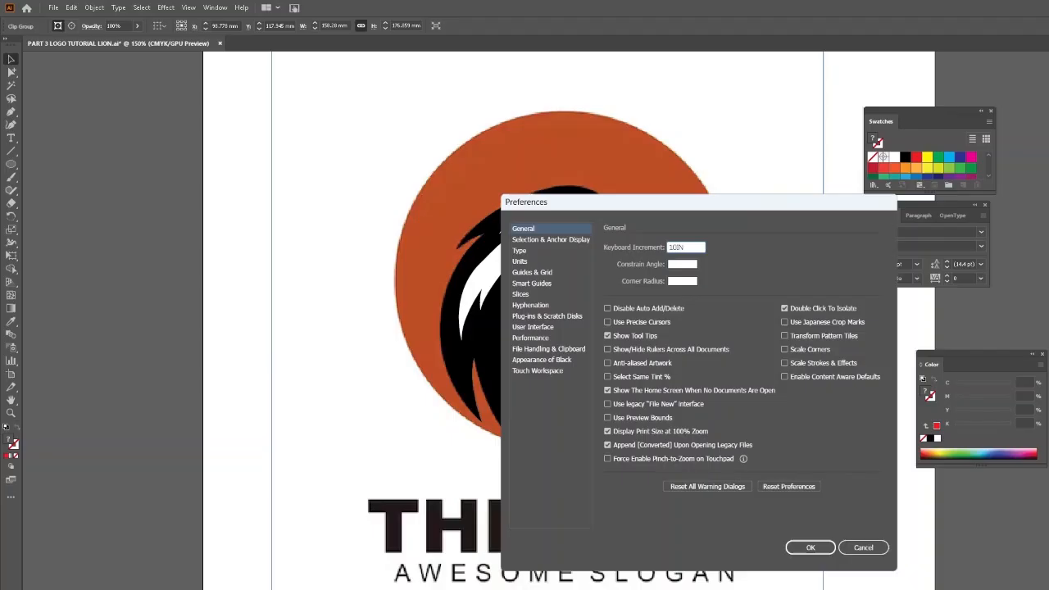
{"action": "key", "text": "Return"}
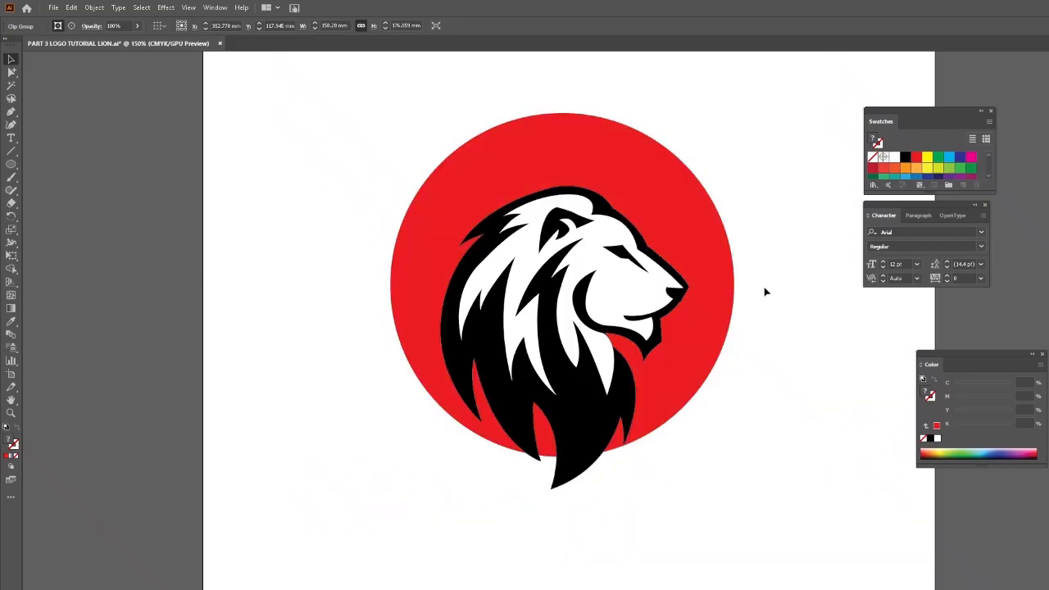
Group the traced lion head with the red circle and bring the group to the front.
{"action": "left_click_drag", "start_coordinate": [357, 119], "coordinate": [784, 513]}
{"action": "key", "text": "ctrl+g"}
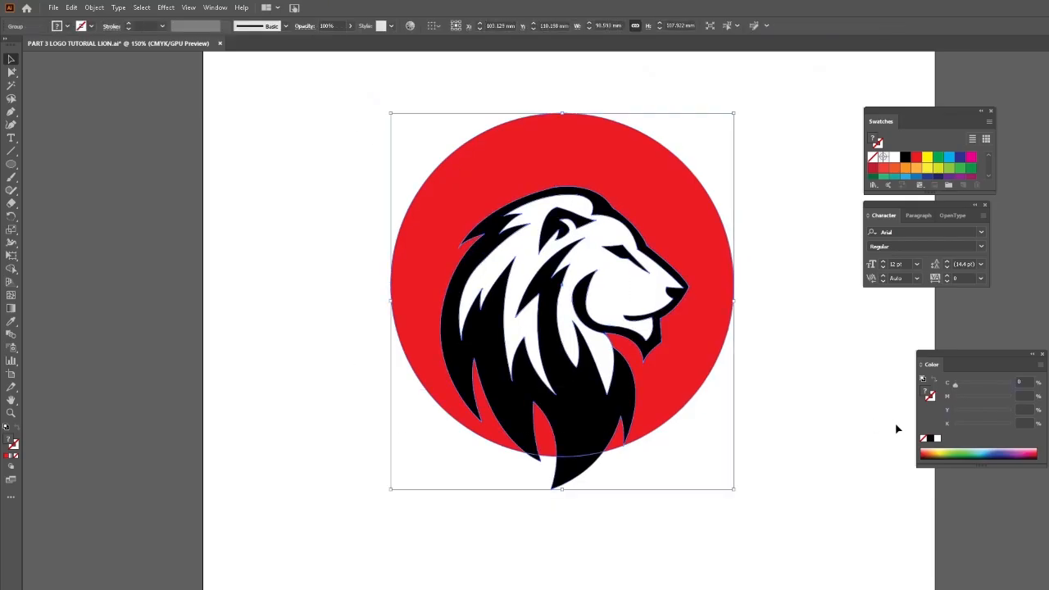
{"action": "key", "text": "ctrl+7"}
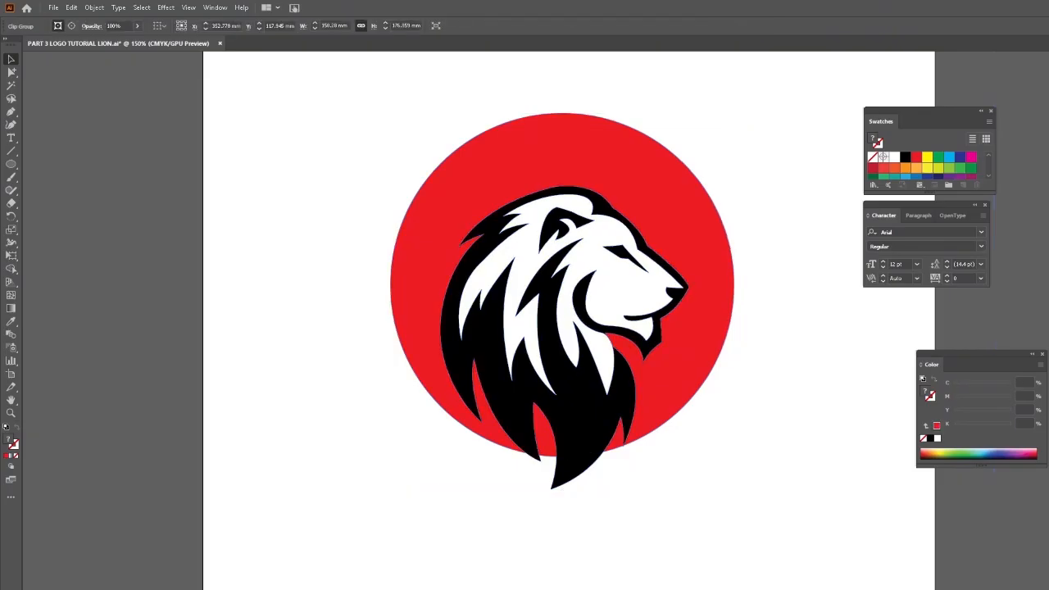
{"action": "left_click_drag", "start_coordinate": [405, 131], "coordinate": [747, 436]}
{"action": "left_click", "coordinate": [94, 7]}
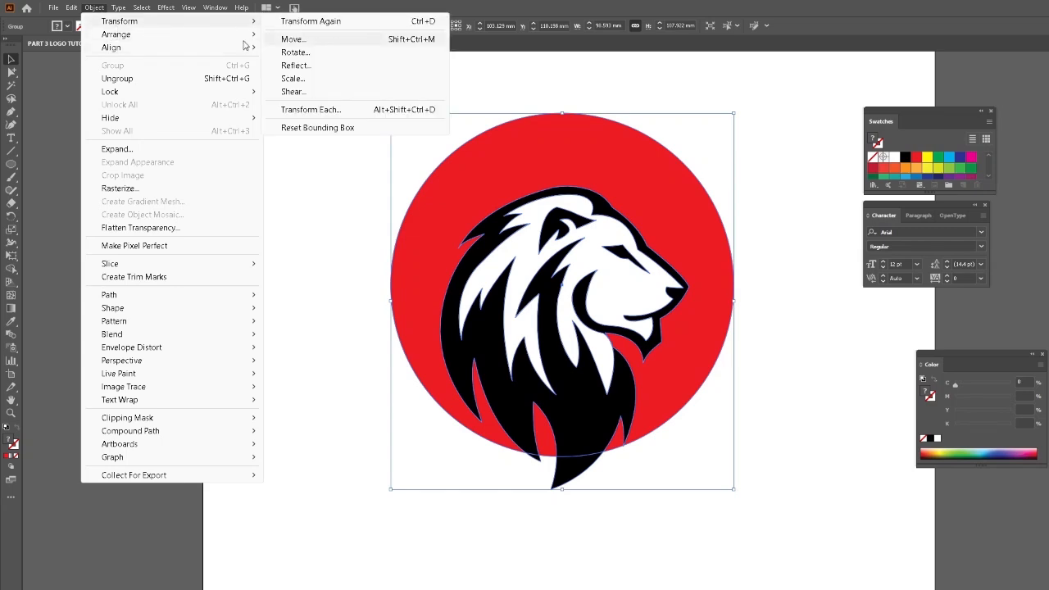
{"action": "mouse_move", "coordinate": [138, 36]}
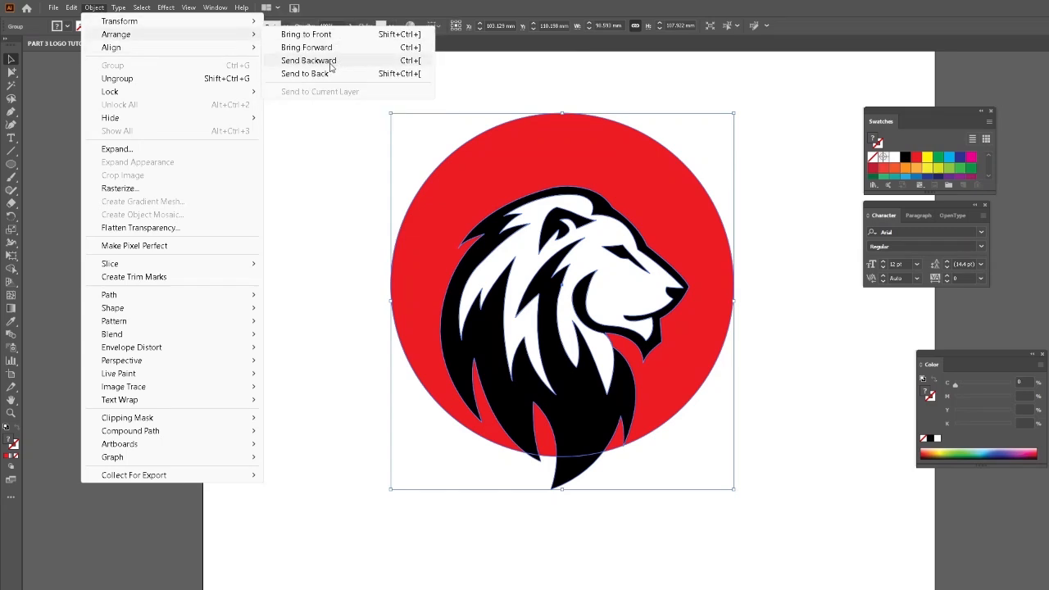
{"action": "left_click", "coordinate": [336, 34]}
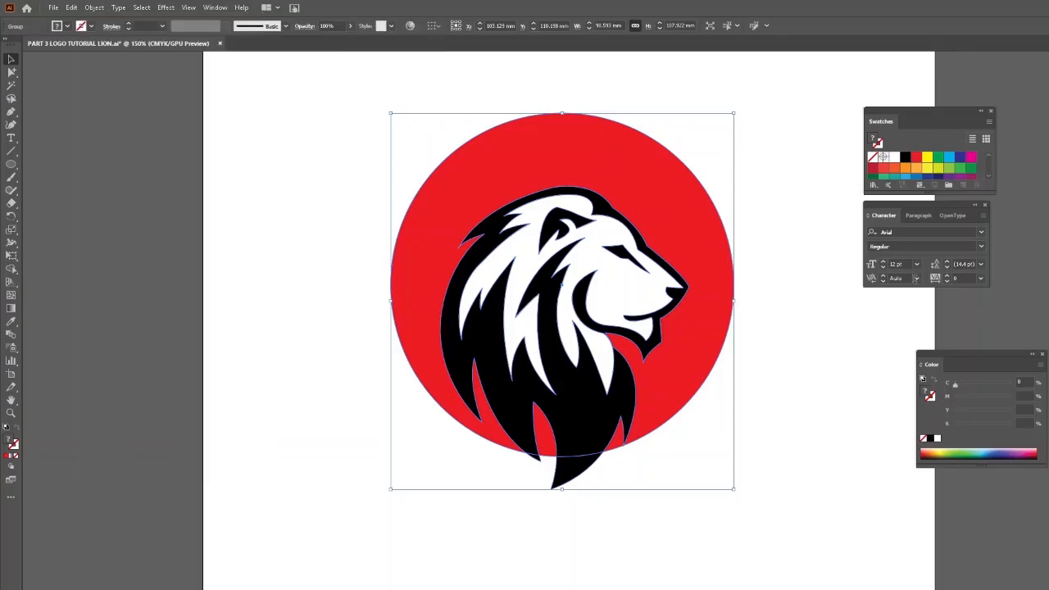
Move the reference image back into its original place behind the lion group and deselect it.
{"action": "key", "text": "ctrl+7"}
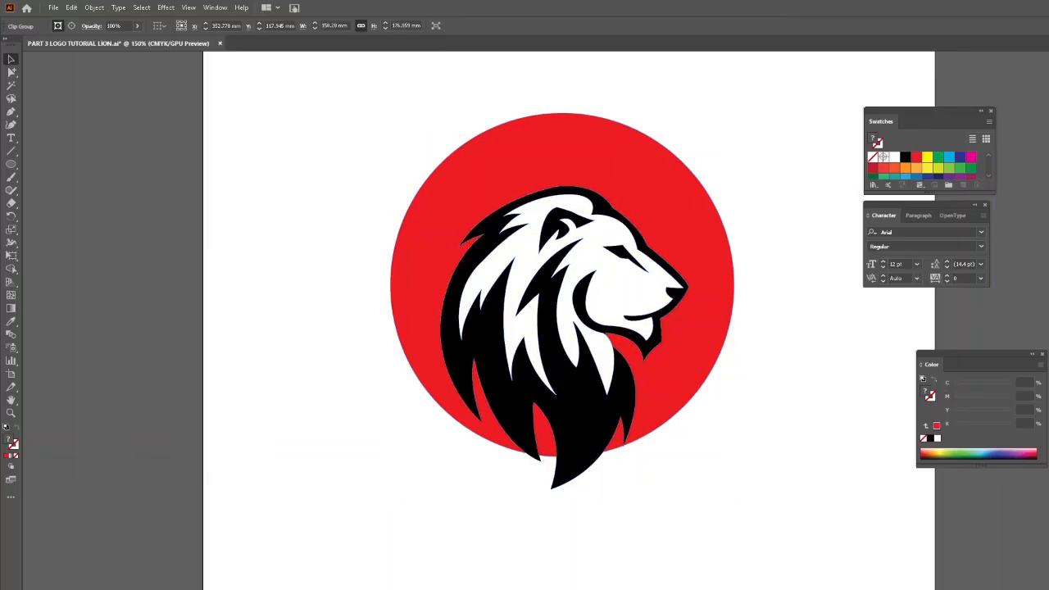
{"action": "key", "text": "ctrl+z"}
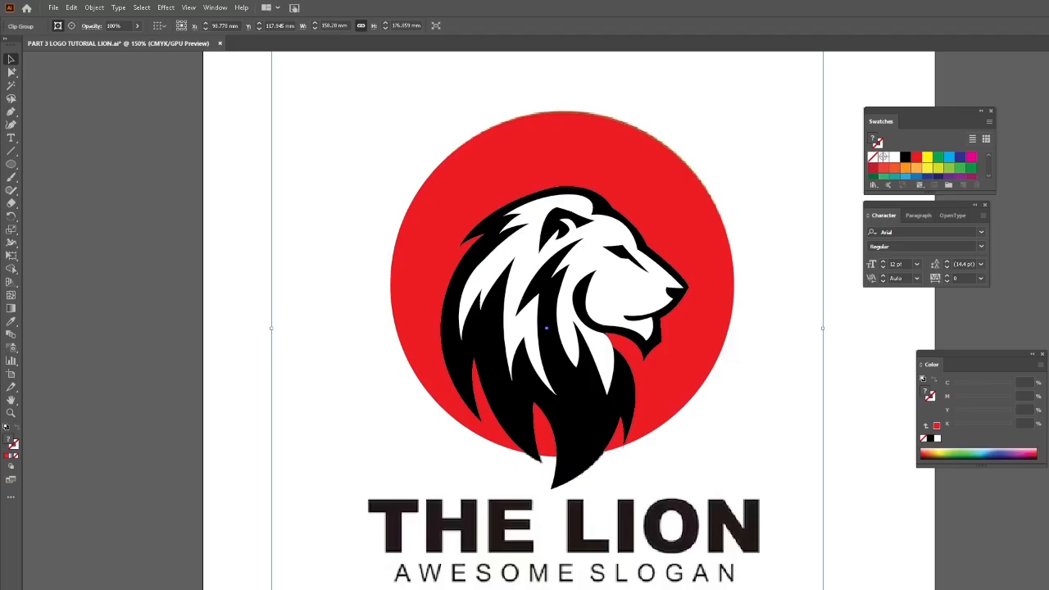
{"action": "left_click", "coordinate": [891, 401]}
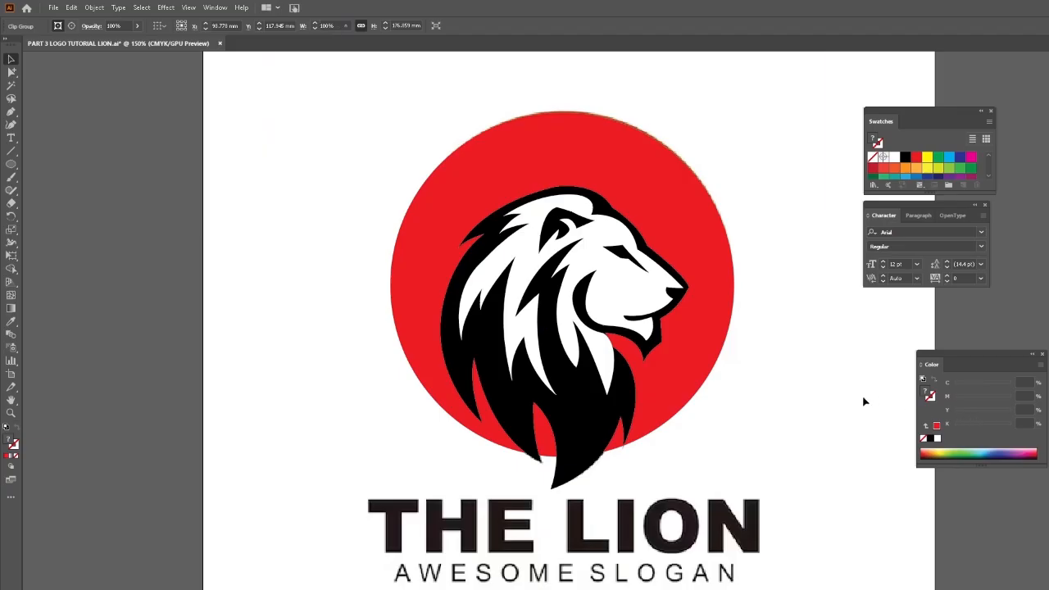
Add the point text "THE LION" in Arial below the reference slogan.
{"action": "left_click", "coordinate": [11, 413]}
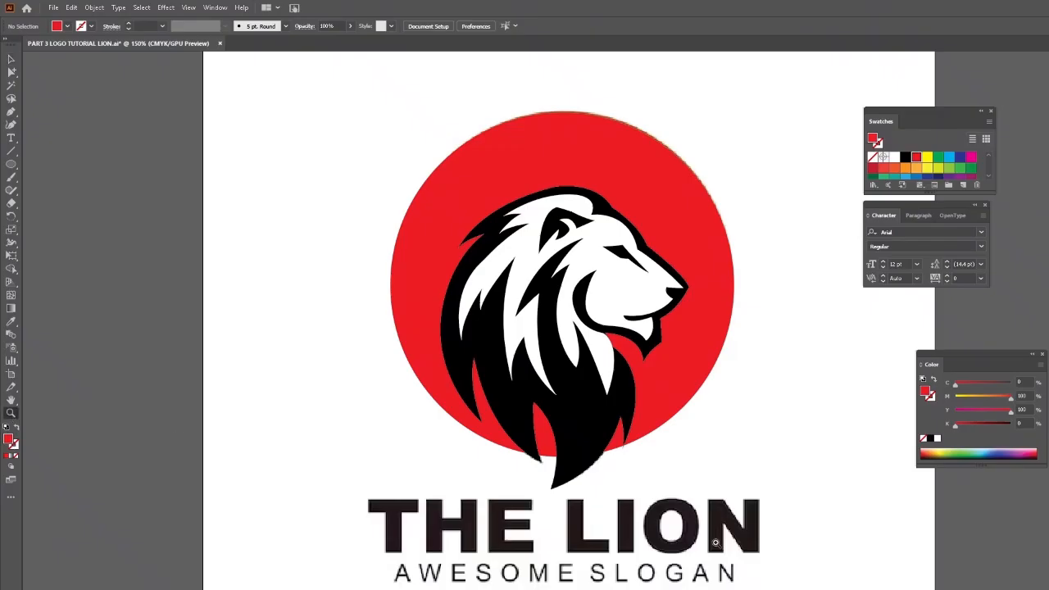
{"action": "left_click", "coordinate": [584, 439]}
{"action": "left_click", "coordinate": [10, 138]}
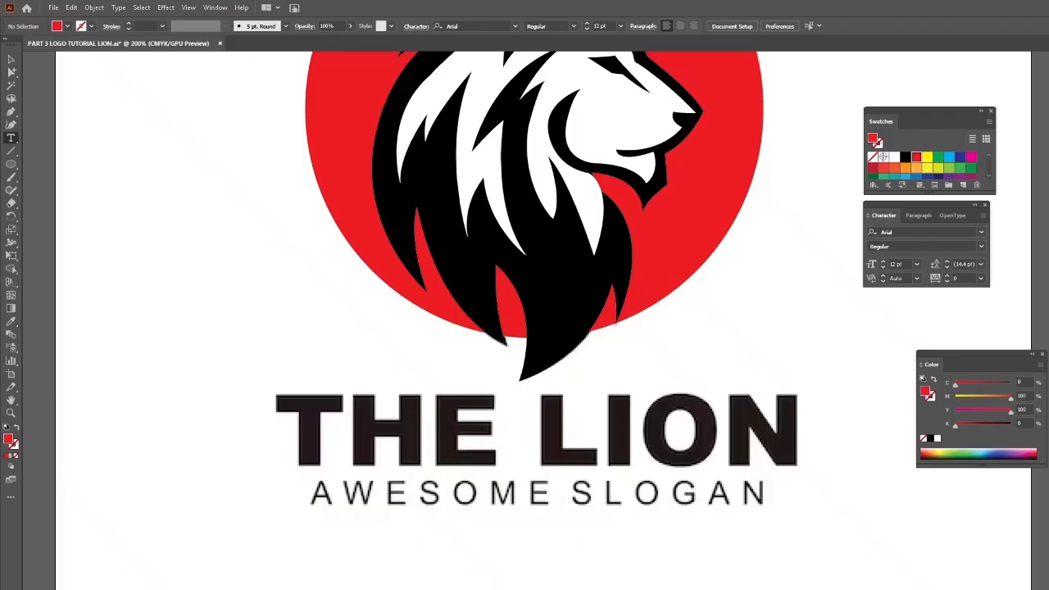
{"action": "left_click", "coordinate": [422, 586]}
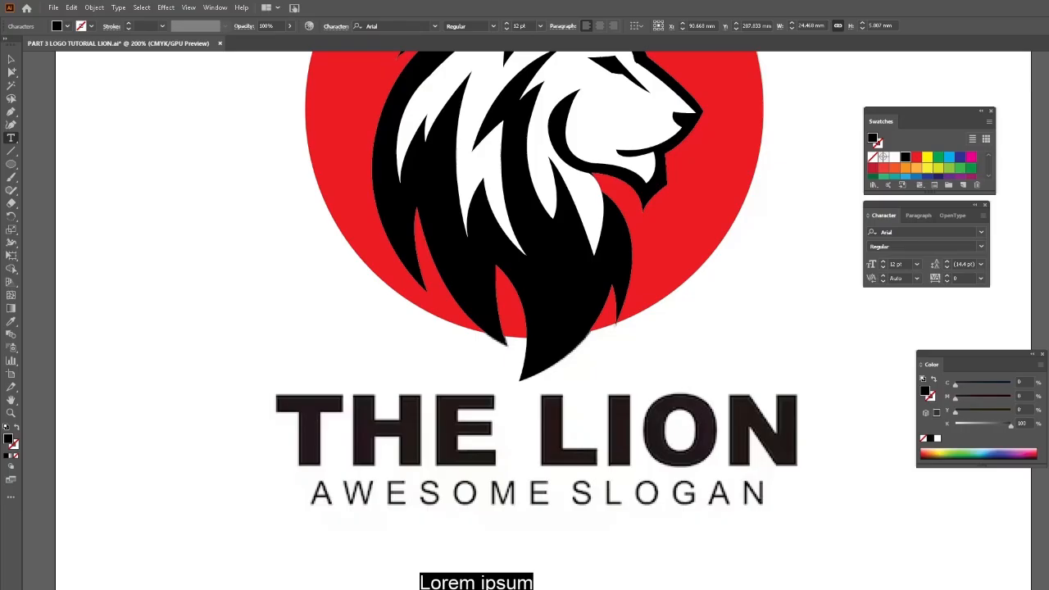
{"action": "type", "text": "THEV"}
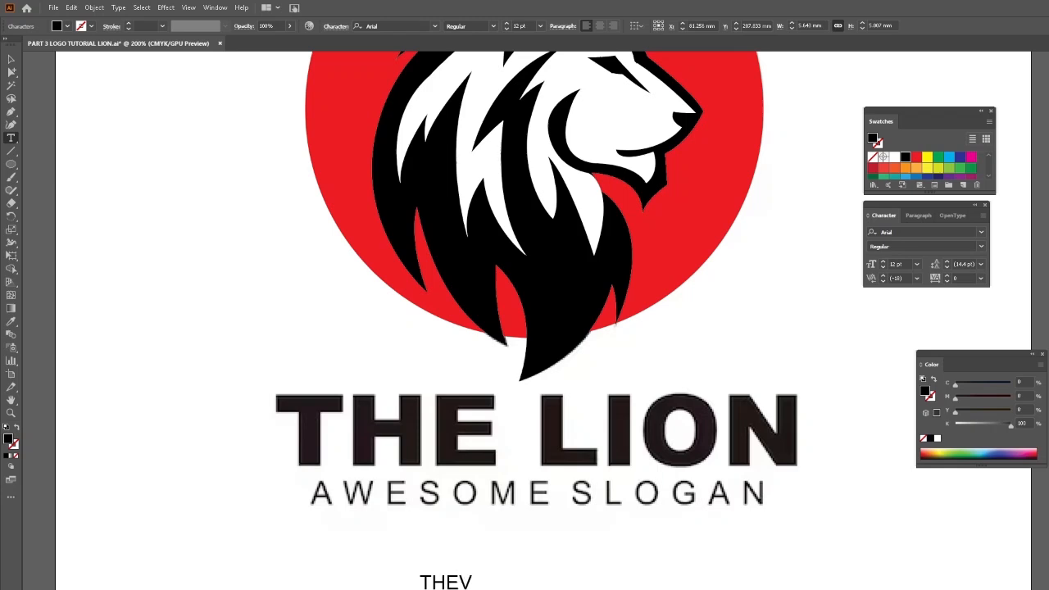
{"action": "key", "text": "BackSpace"}
{"action": "type", "text": "LION"}
{"action": "left_click", "coordinate": [11, 59]}
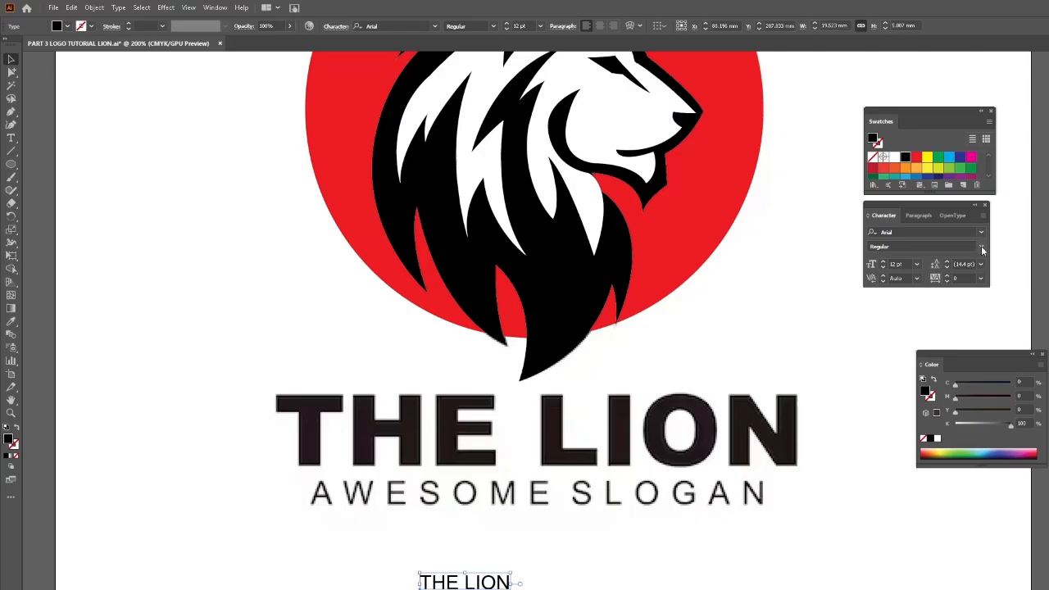
Set the new THE LION text to Bold and enlarge it proportionally to about 104 mm wide.
{"action": "left_click", "coordinate": [981, 247]}
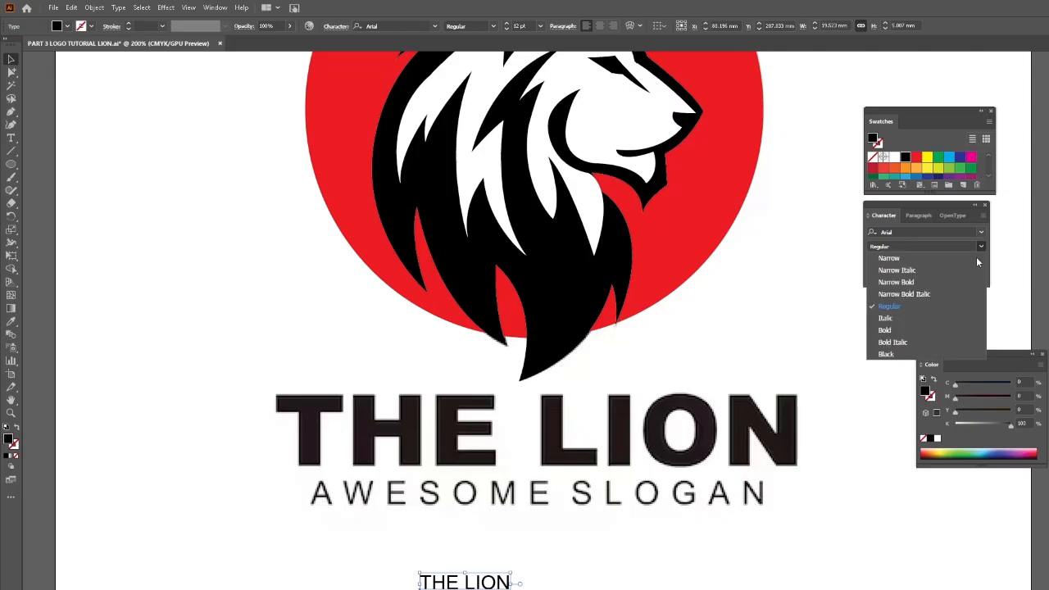
{"action": "left_click", "coordinate": [886, 332]}
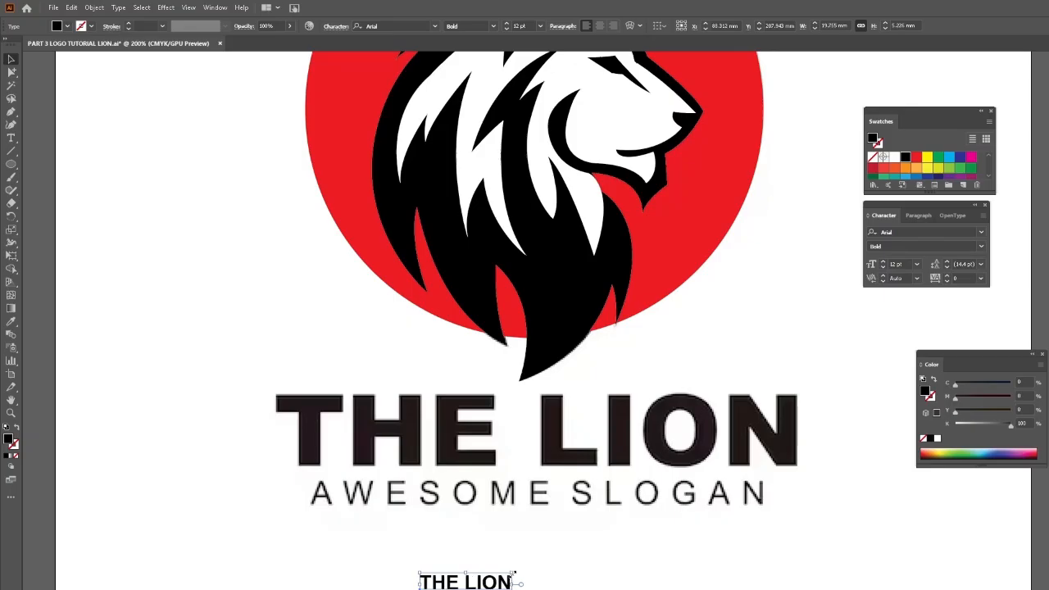
{"action": "left_click_drag", "start_coordinate": [515, 573], "coordinate": [944, 526]}
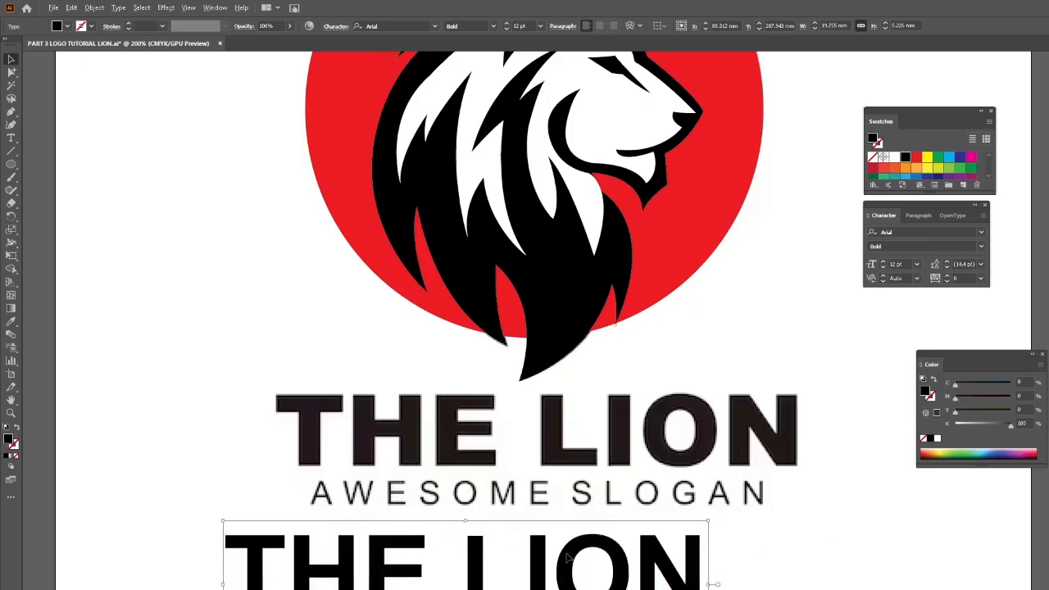
Fill the THE LION text with the red swatch and align its left edge over the reference wordmark.
{"action": "left_click_drag", "start_coordinate": [571, 558], "coordinate": [636, 421]}
{"action": "left_click", "coordinate": [917, 157]}
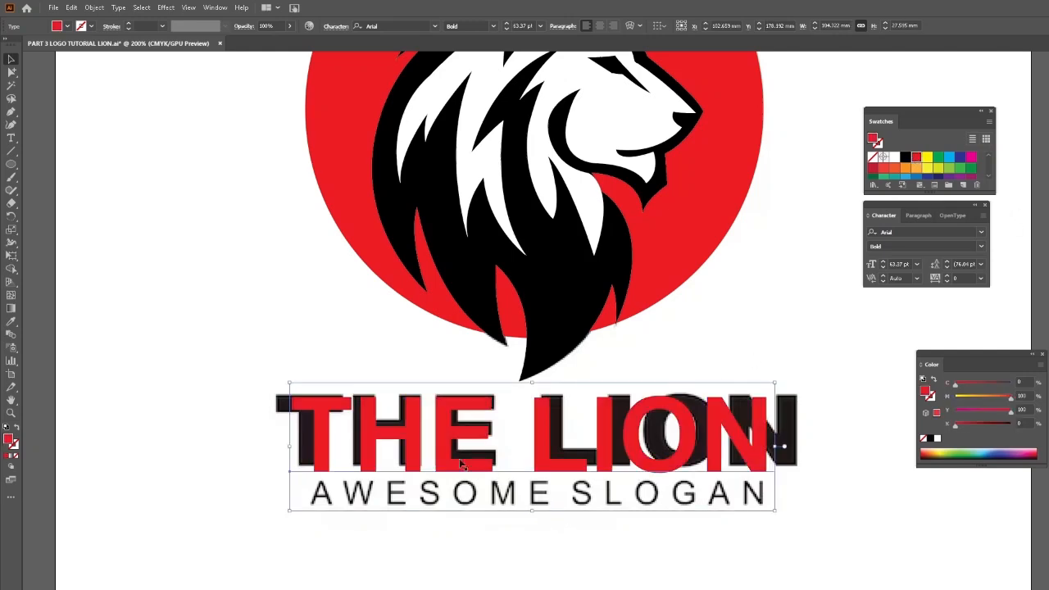
{"action": "mouse_move", "coordinate": [406, 431]}
{"action": "left_mouse_down"}
{"action": "mouse_move", "coordinate": [386, 427]}
{"action": "mouse_move", "coordinate": [400, 430]}
{"action": "left_mouse_up"}
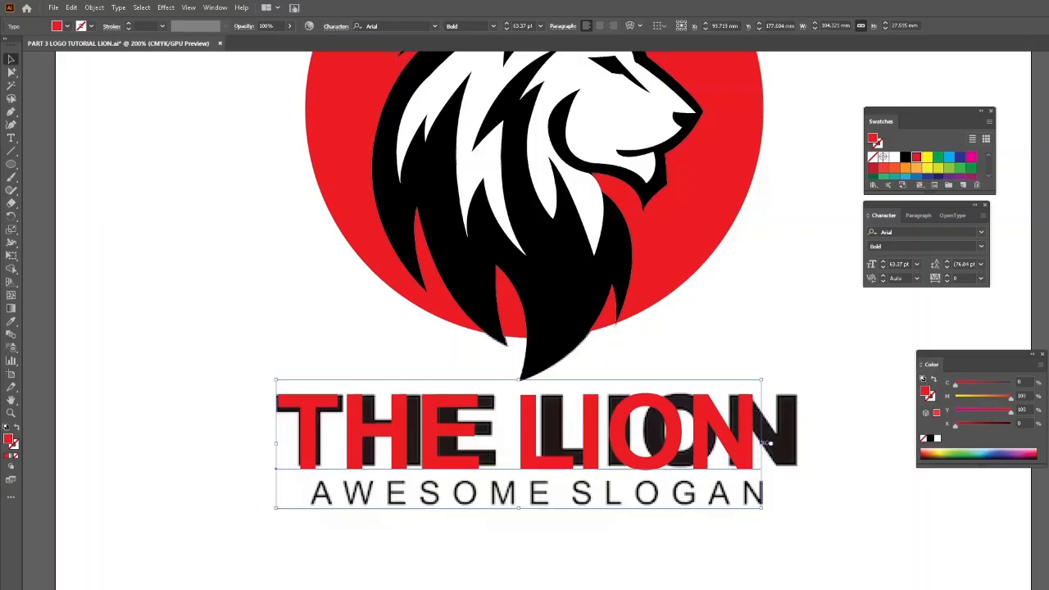
Resize the red THE LION text to about 114 mm wide and 27 mm high to match the reference wordmark, and deselect it.
{"action": "left_click_drag", "start_coordinate": [764, 444], "coordinate": [808, 441]}
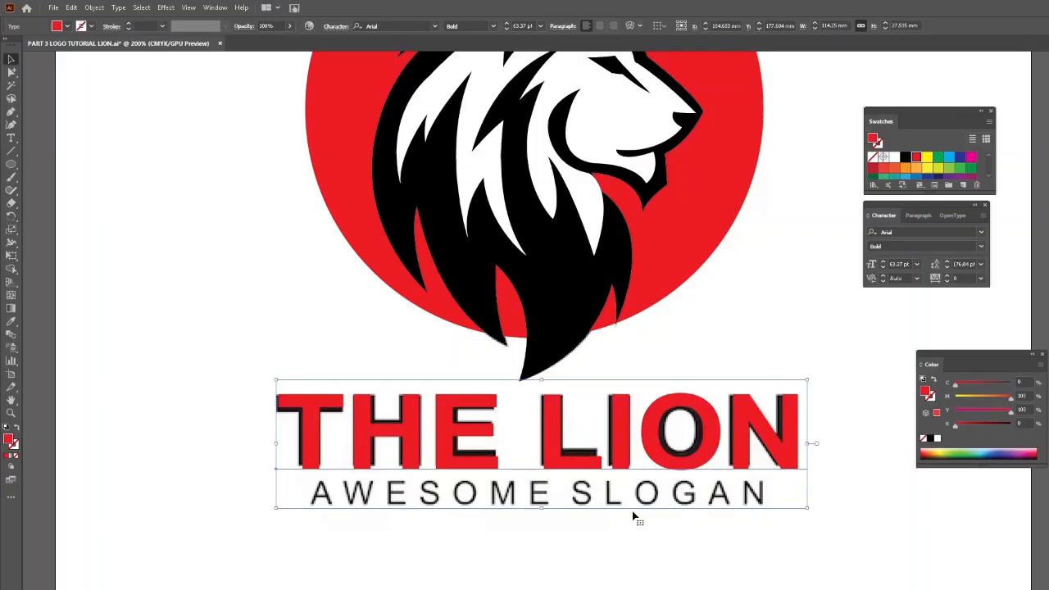
{"action": "left_click_drag", "start_coordinate": [541, 508], "coordinate": [537, 502]}
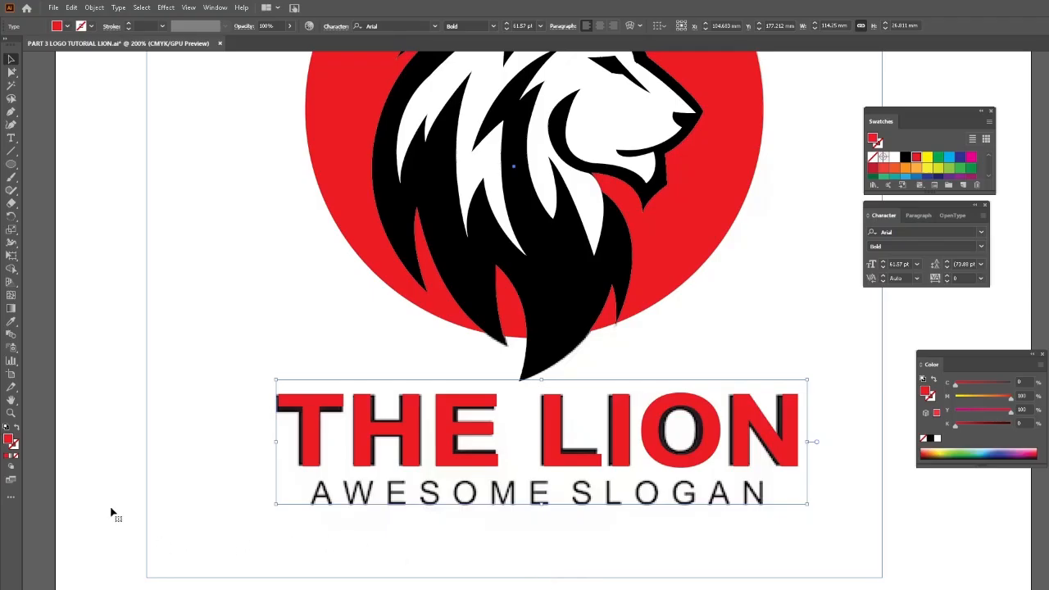
{"action": "left_click", "coordinate": [107, 439]}
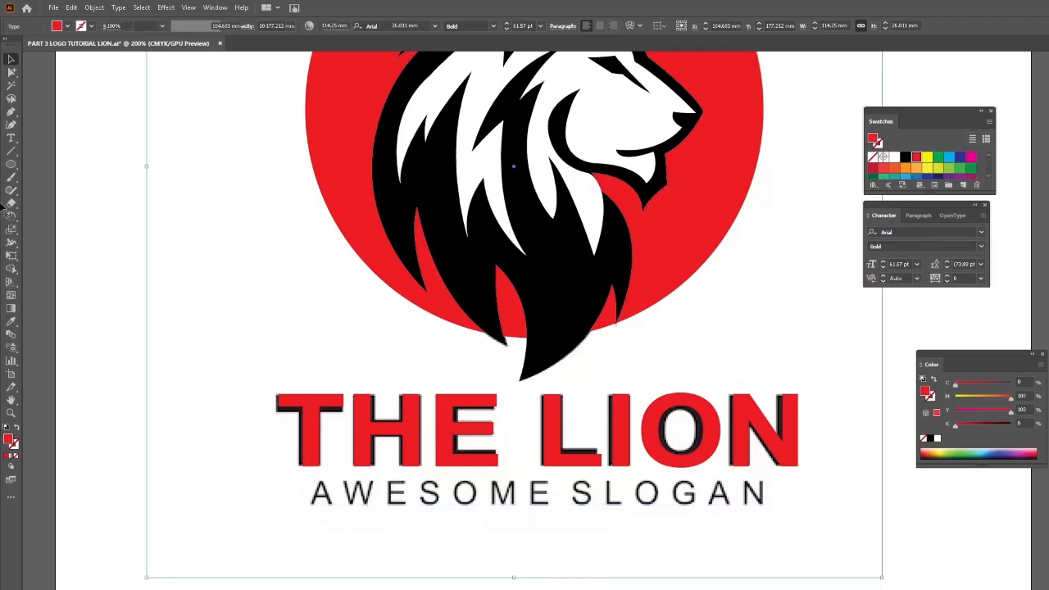
Add the point text "AWESOME SLOGAN" below the reference slogan, with a space between the letters.
{"action": "left_click", "coordinate": [9, 141]}
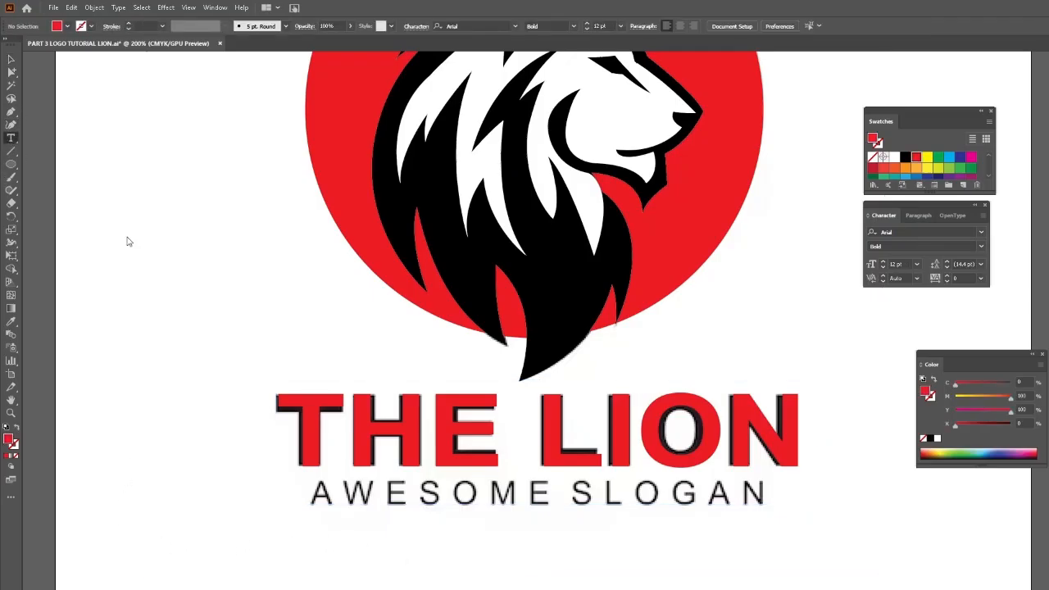
{"action": "left_click", "coordinate": [358, 561]}
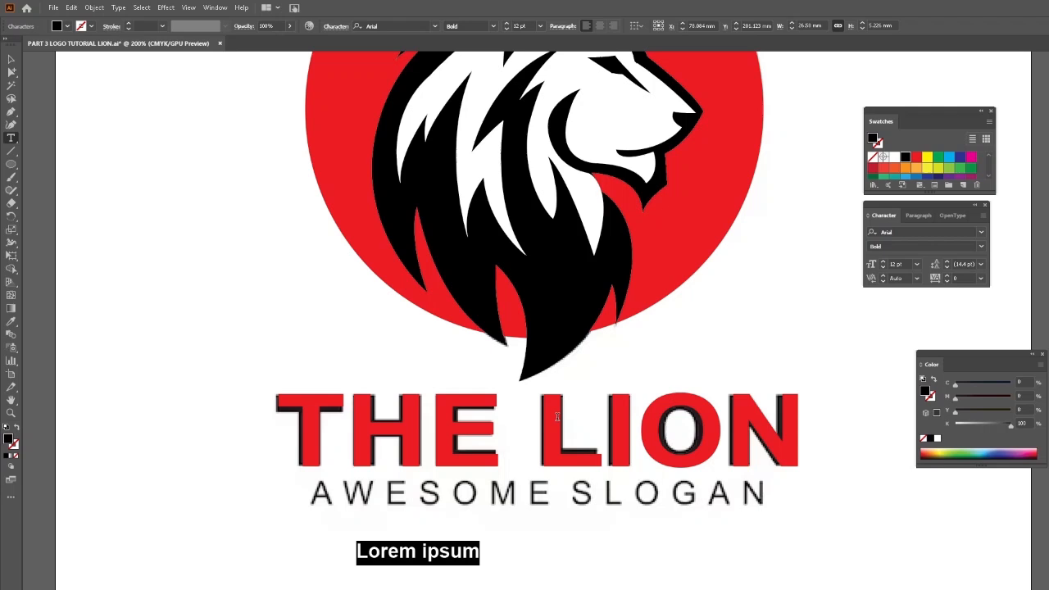
{"action": "type", "text": "A"}
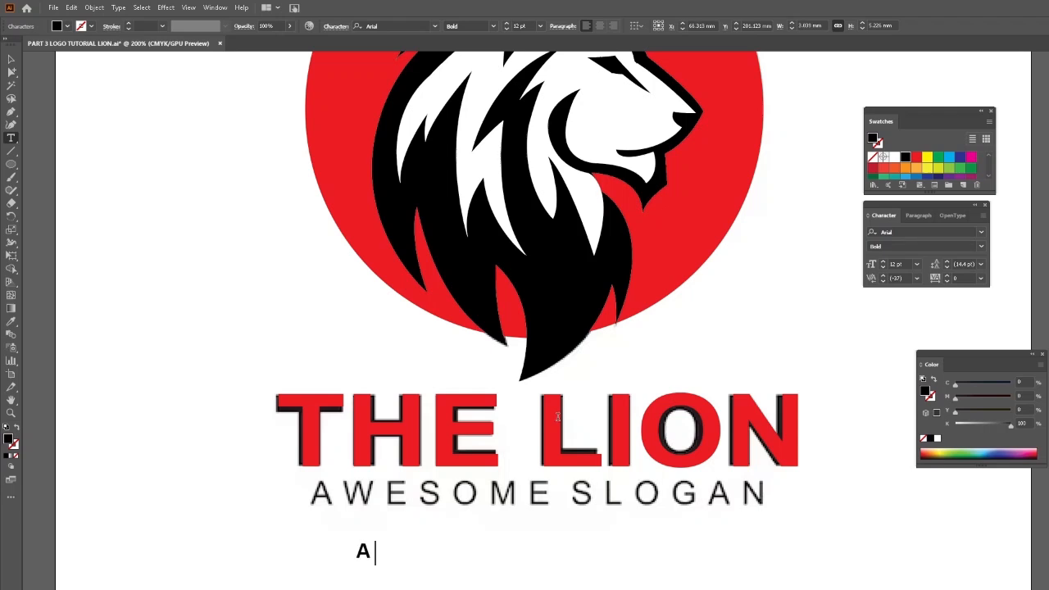
{"action": "type", "text": " W E S O"}
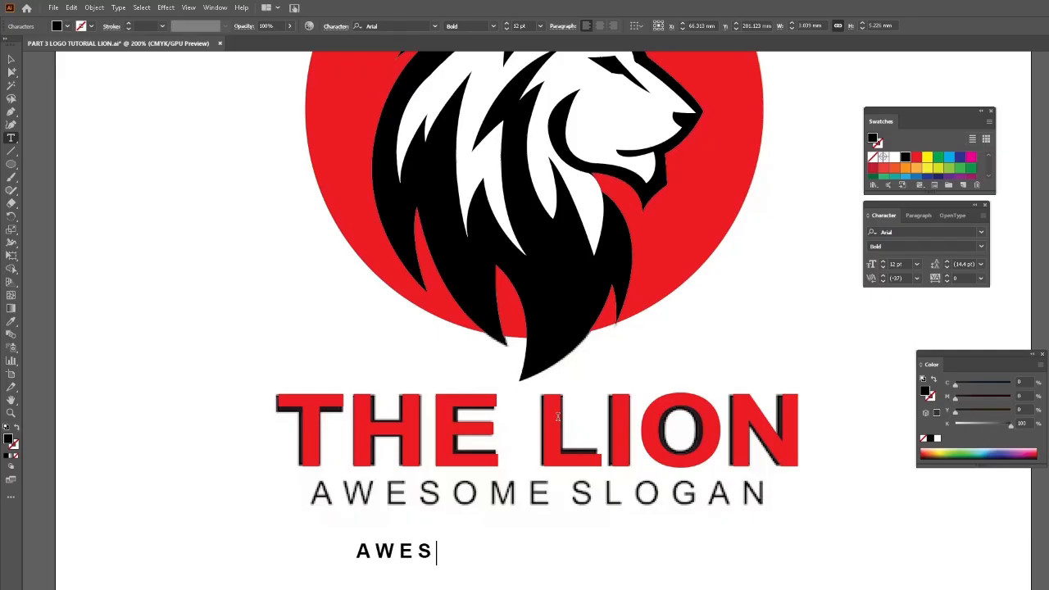
{"action": "type", "text": " M E SL"}
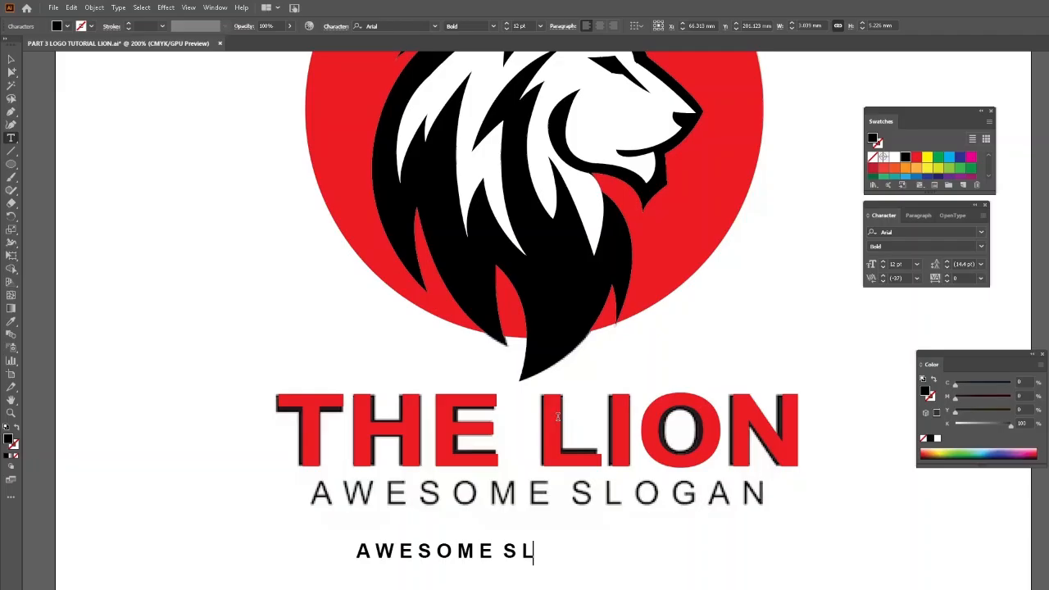
{"action": "type", "text": "OGAN"}
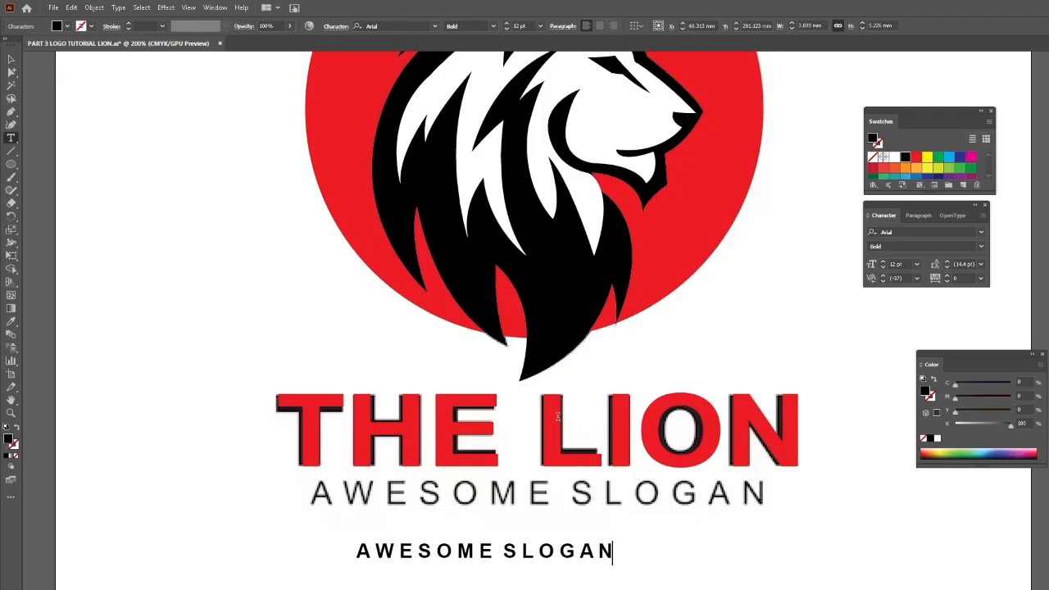
{"action": "left_click", "coordinate": [12, 59]}
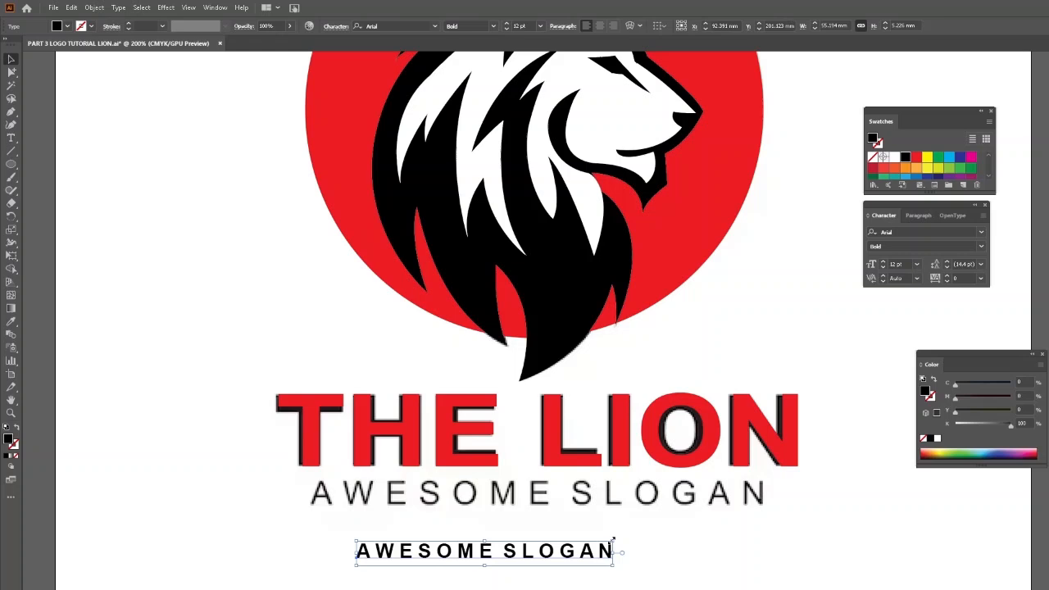
Enlarge the new slogan text proportionally to about 86 mm wide and set its font style to Regular.
{"action": "left_click_drag", "start_coordinate": [614, 541], "coordinate": [686, 523]}
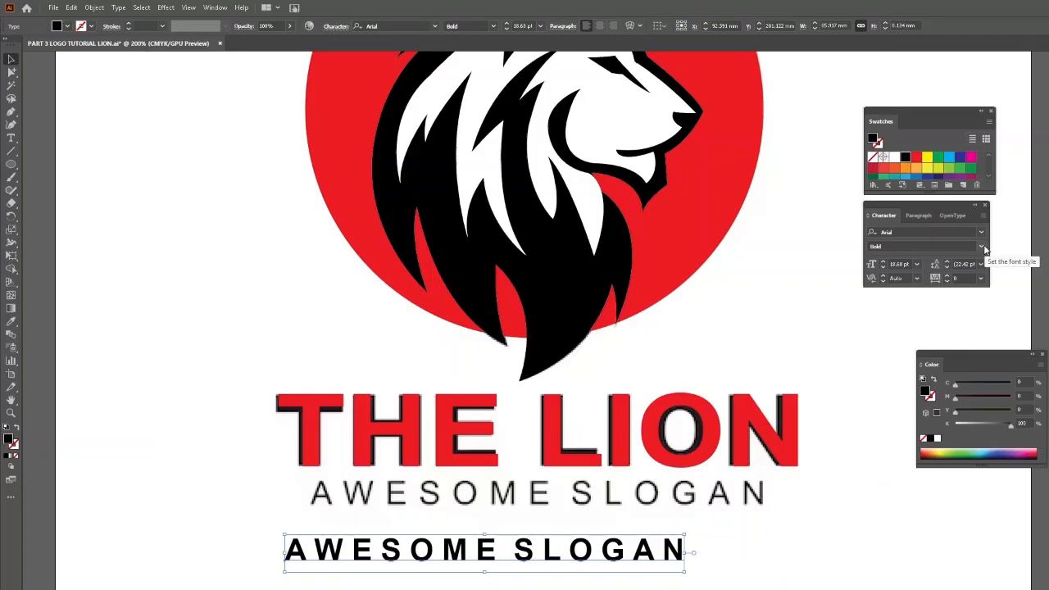
{"action": "left_click", "coordinate": [981, 247]}
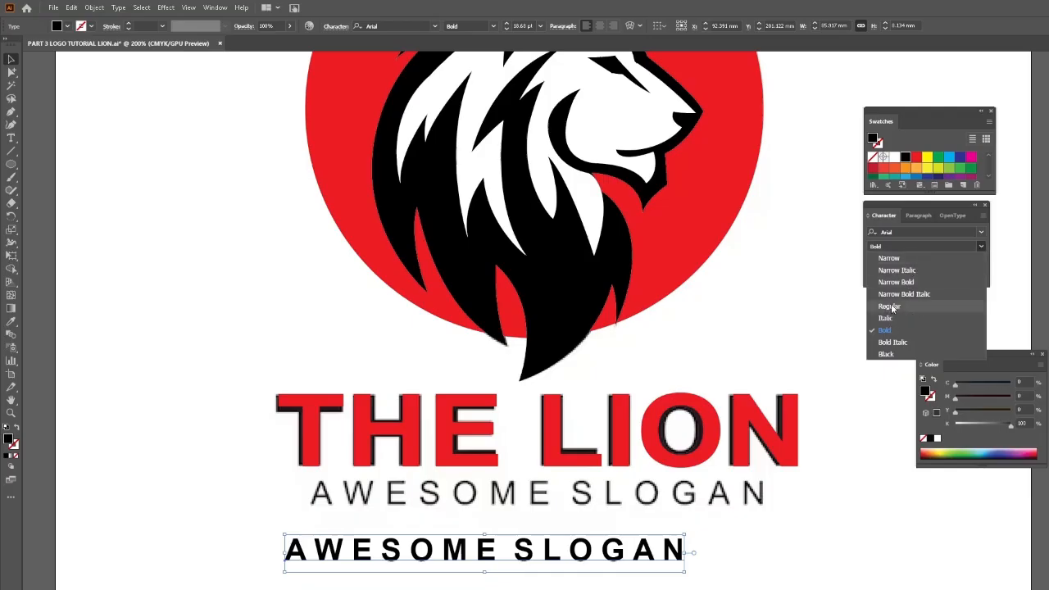
{"action": "key", "text": "Escape"}
{"action": "scroll", "coordinate": [927, 246], "scroll_direction": "up", "scroll_amount": 2}
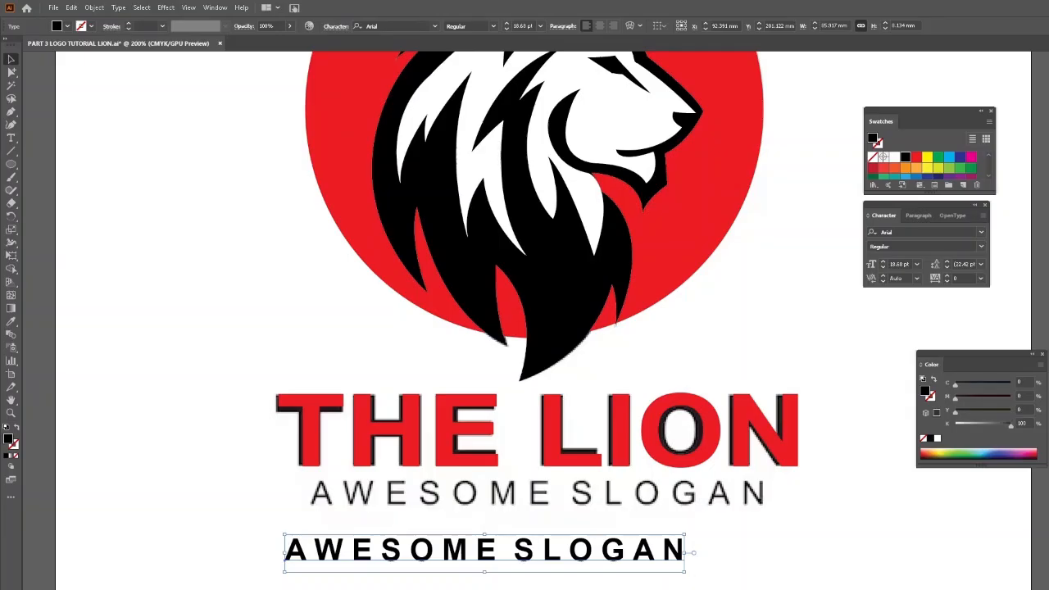
Move the new slogan text over the reference slogan and stretch it to about 97.5 mm wide to match.
{"action": "left_click_drag", "start_coordinate": [485, 551], "coordinate": [767, 497]}
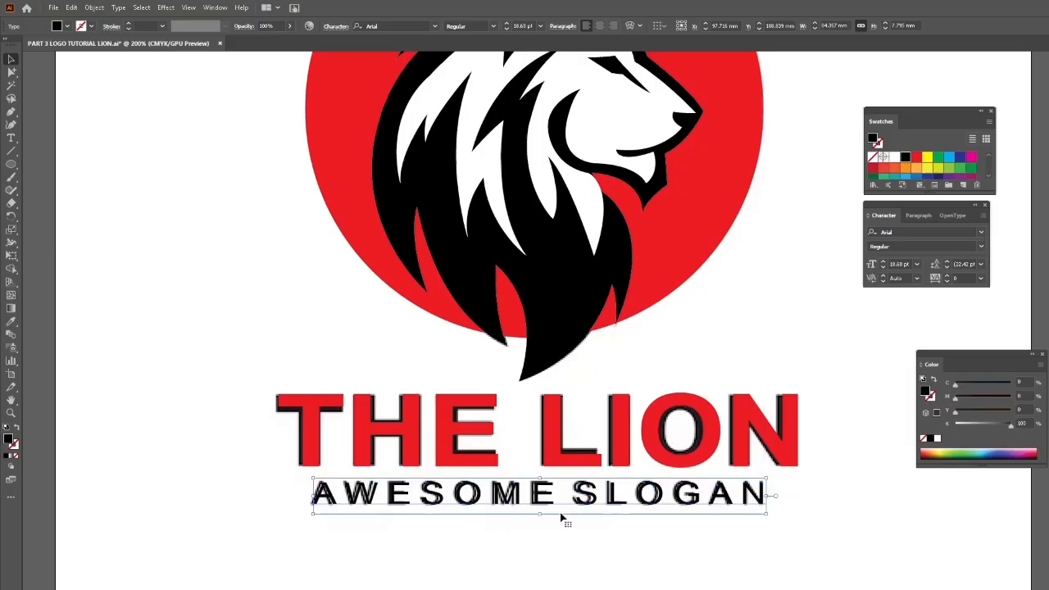
{"action": "left_click_drag", "start_coordinate": [769, 496], "coordinate": [765, 496]}
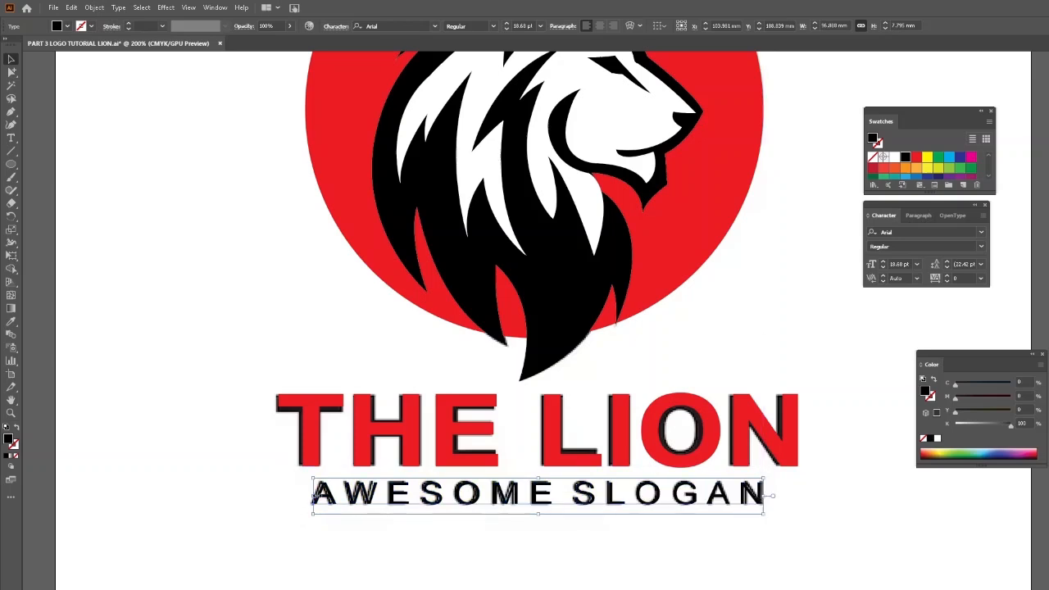
{"action": "left_click_drag", "start_coordinate": [312, 496], "coordinate": [310, 496]}
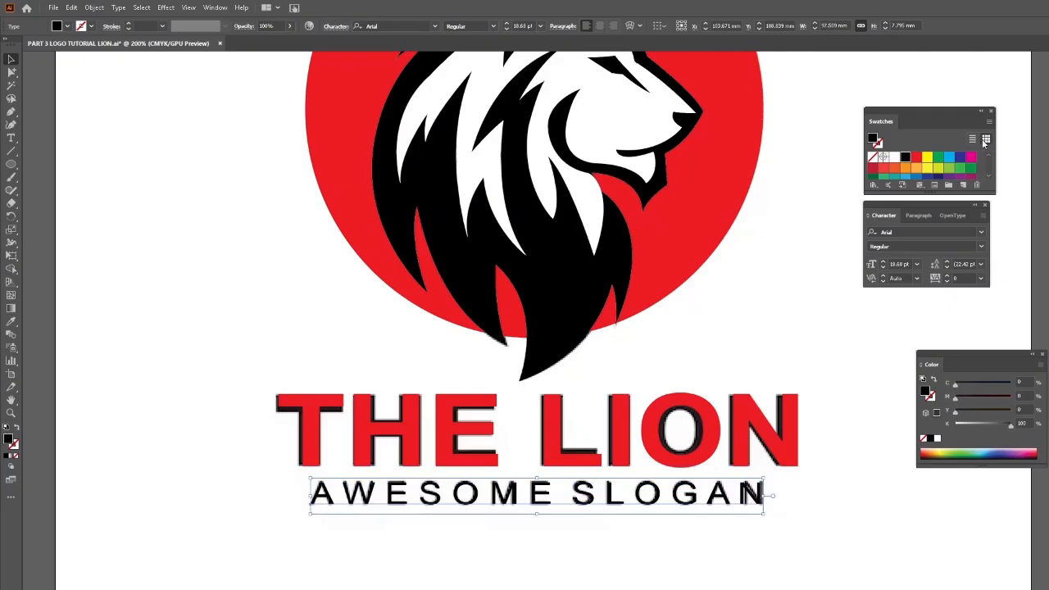
Fill the slogan text with the red swatch and move the reference image off the artboard to its right.
{"action": "left_click", "coordinate": [918, 158]}
{"action": "left_click", "coordinate": [728, 569]}
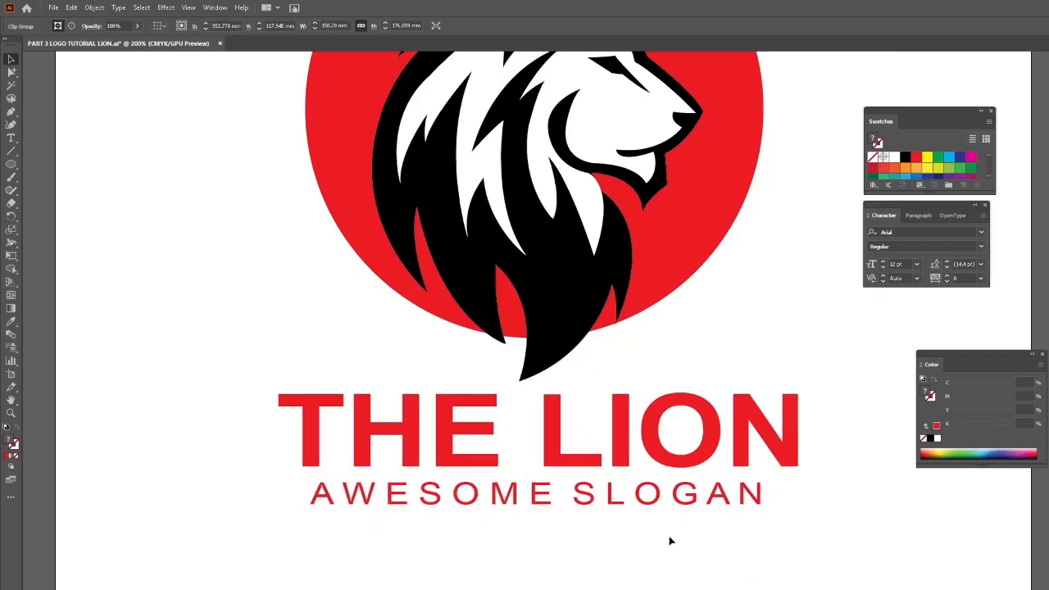
Fill both the THE LION and AWESOME SLOGAN texts with the black swatch.
{"action": "left_click", "coordinate": [11, 413]}
{"action": "left_click", "coordinate": [827, 401], "text": "alt"}
{"action": "left_click", "coordinate": [775, 381], "text": "alt"}
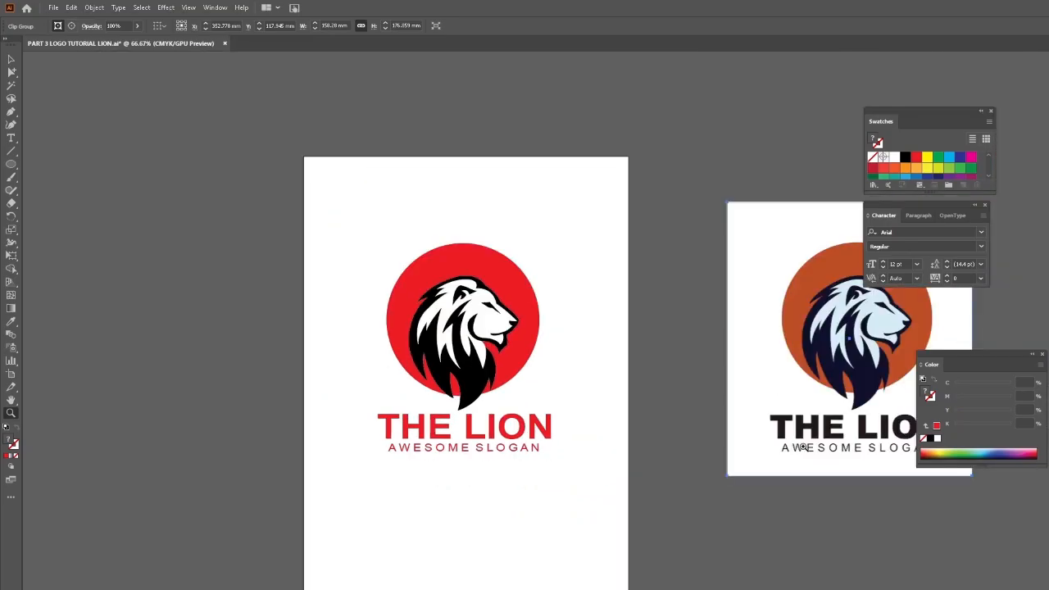
{"action": "left_click", "coordinate": [9, 60]}
{"action": "left_click_drag", "start_coordinate": [365, 473], "coordinate": [568, 422]}
{"action": "left_click", "coordinate": [905, 156]}
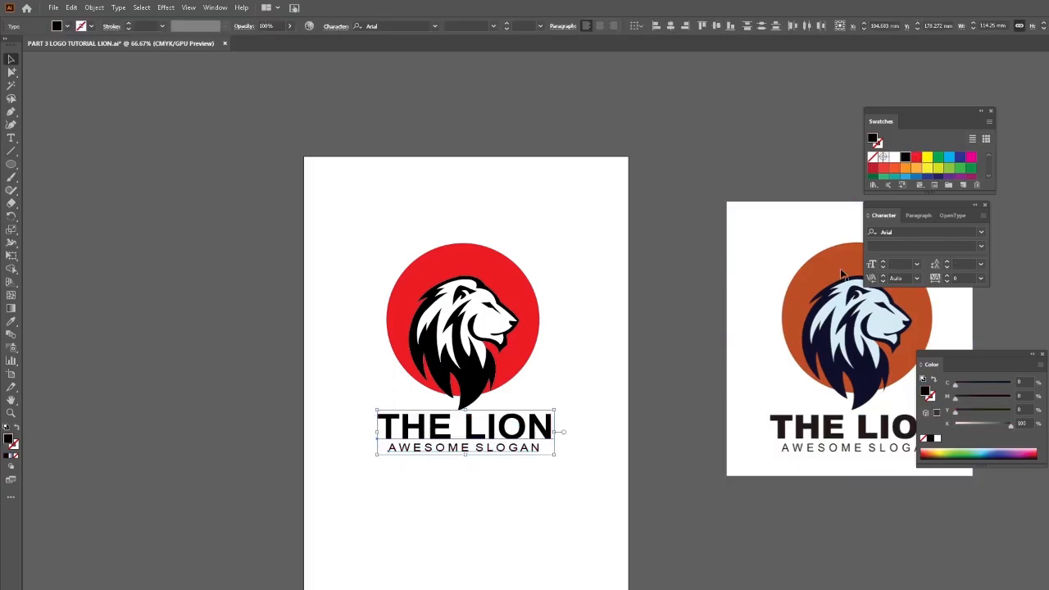
Move the reference logo closer to the artboard and recolour the red circle with the orange sampled from the reference circle, leaving nothing selected.
{"action": "left_click_drag", "start_coordinate": [783, 309], "coordinate": [710, 303]}
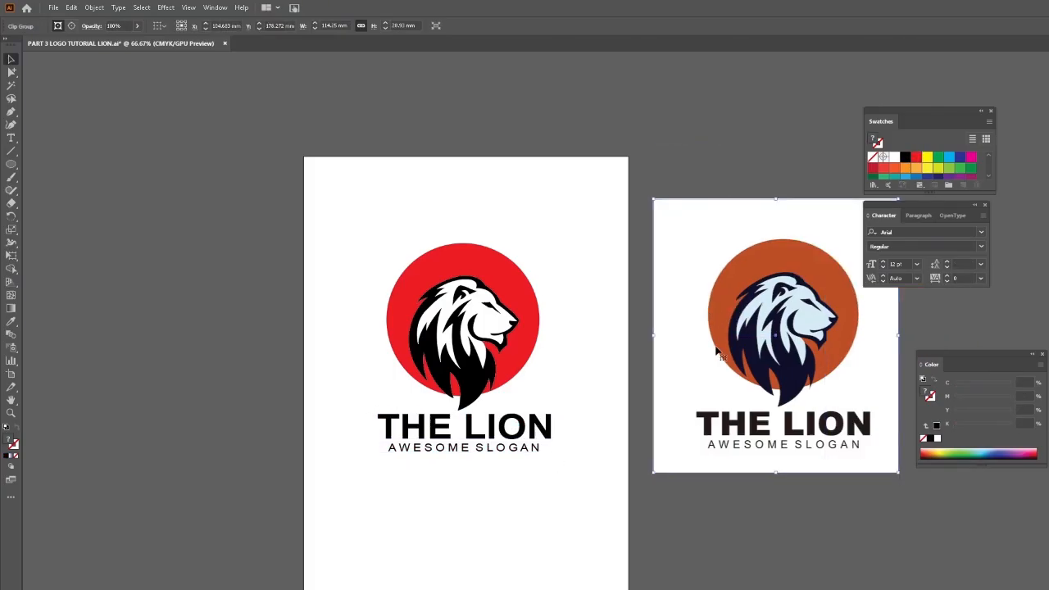
{"action": "left_click", "coordinate": [577, 325]}
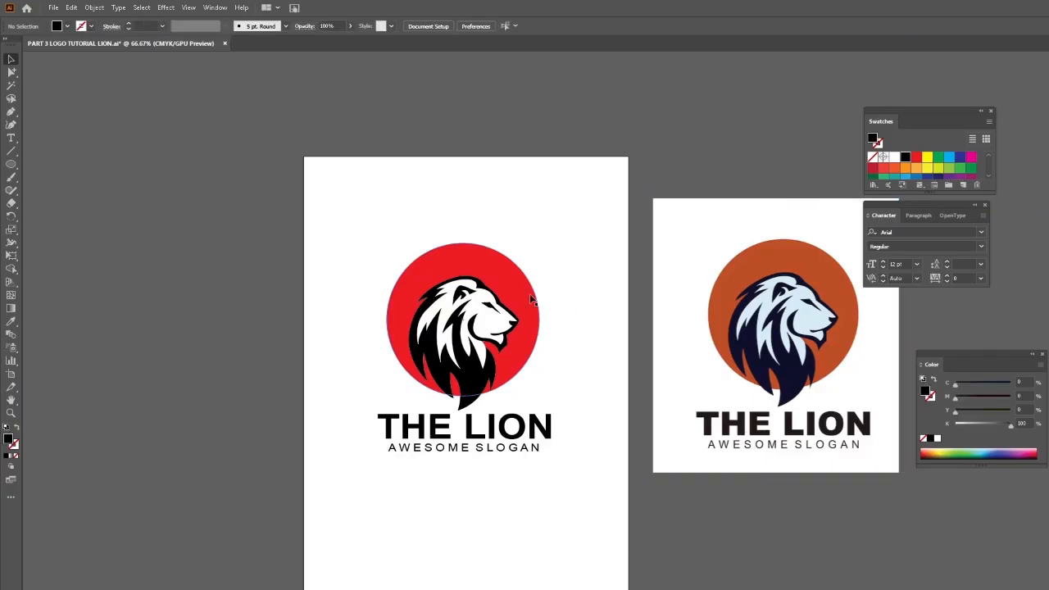
{"action": "left_click", "coordinate": [10, 321]}
{"action": "left_click", "coordinate": [11, 72]}
{"action": "left_click", "coordinate": [392, 316]}
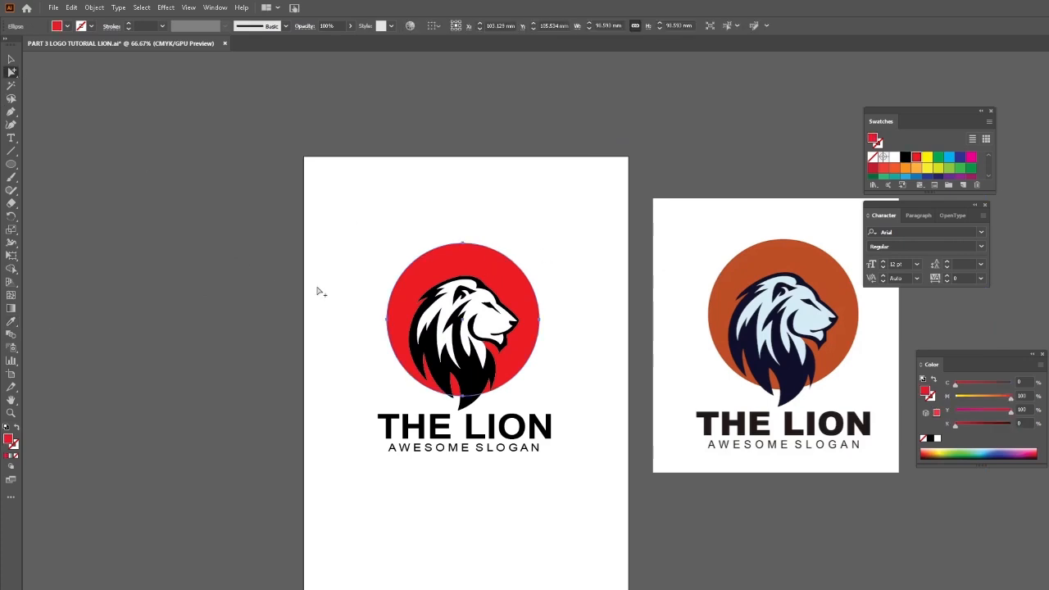
{"action": "left_click", "coordinate": [10, 324]}
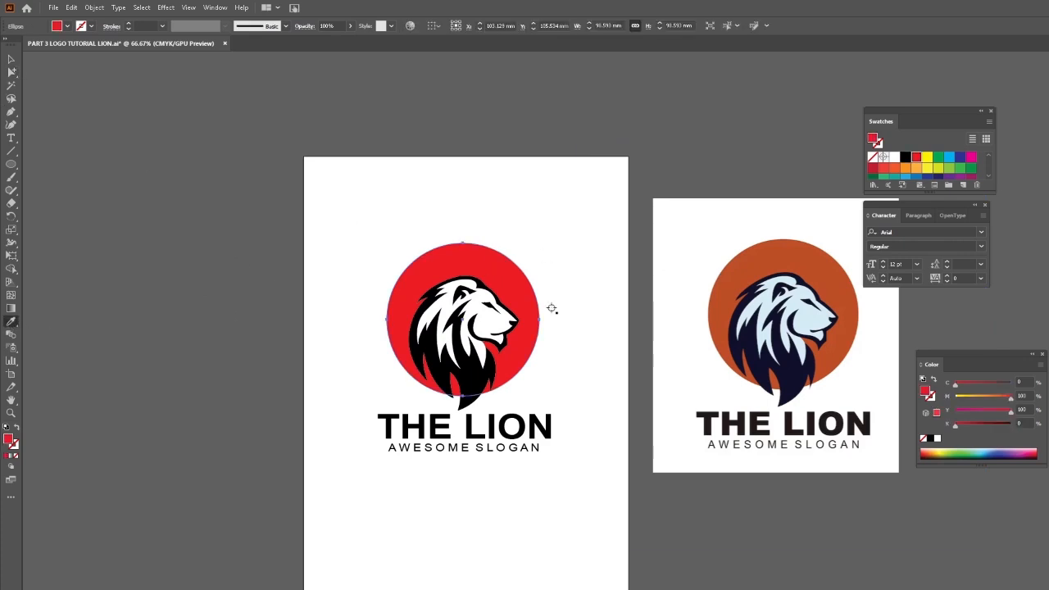
{"action": "left_click", "coordinate": [786, 257]}
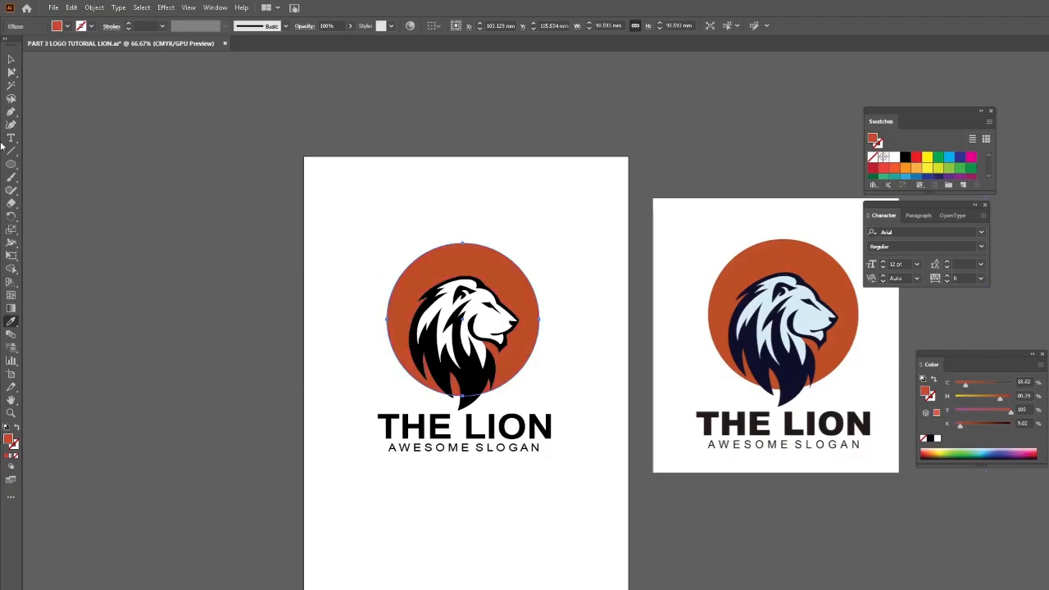
{"action": "left_click", "coordinate": [12, 59]}
{"action": "left_click", "coordinate": [334, 234]}
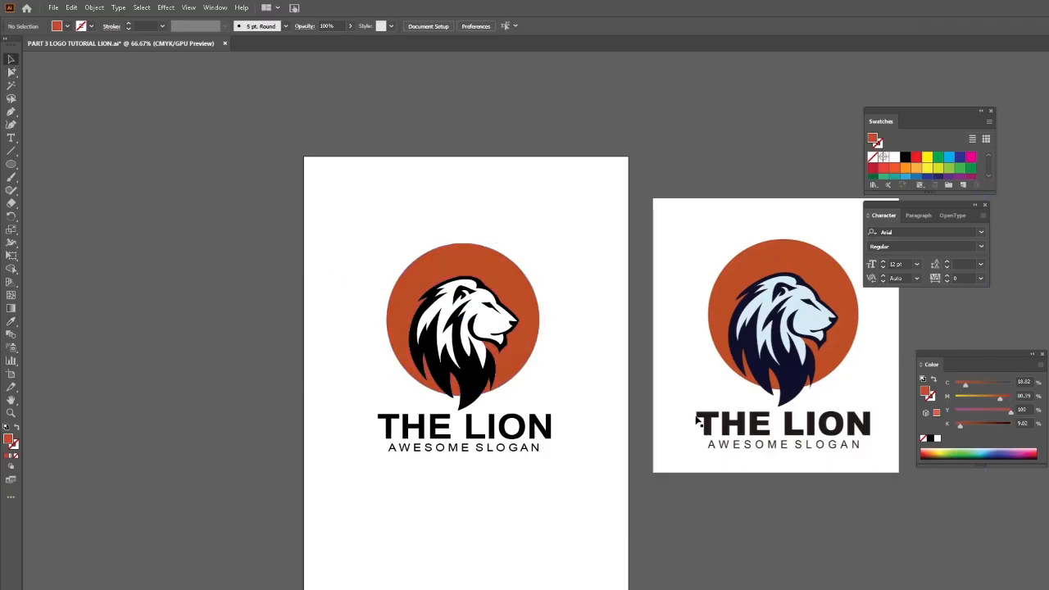